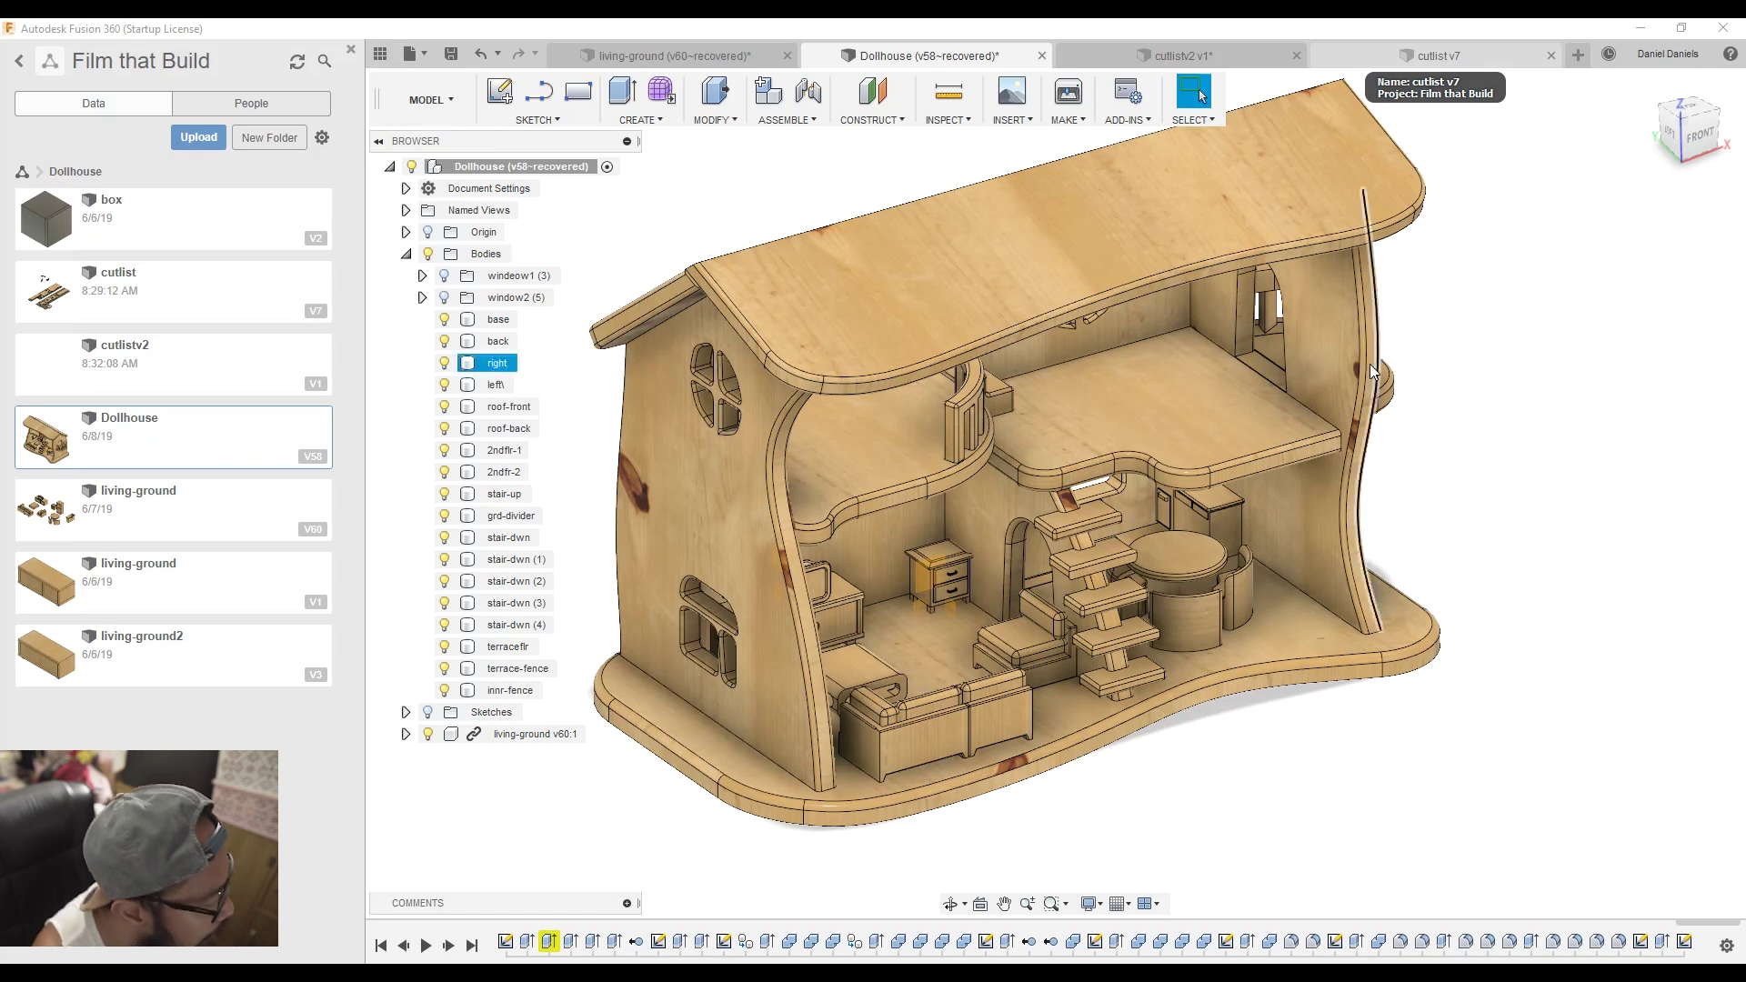
# - Inspect the Dollhouse model by selecting the roof panel and orbiting, then hide the Data Panel
pyautogui.click(1070, 297)
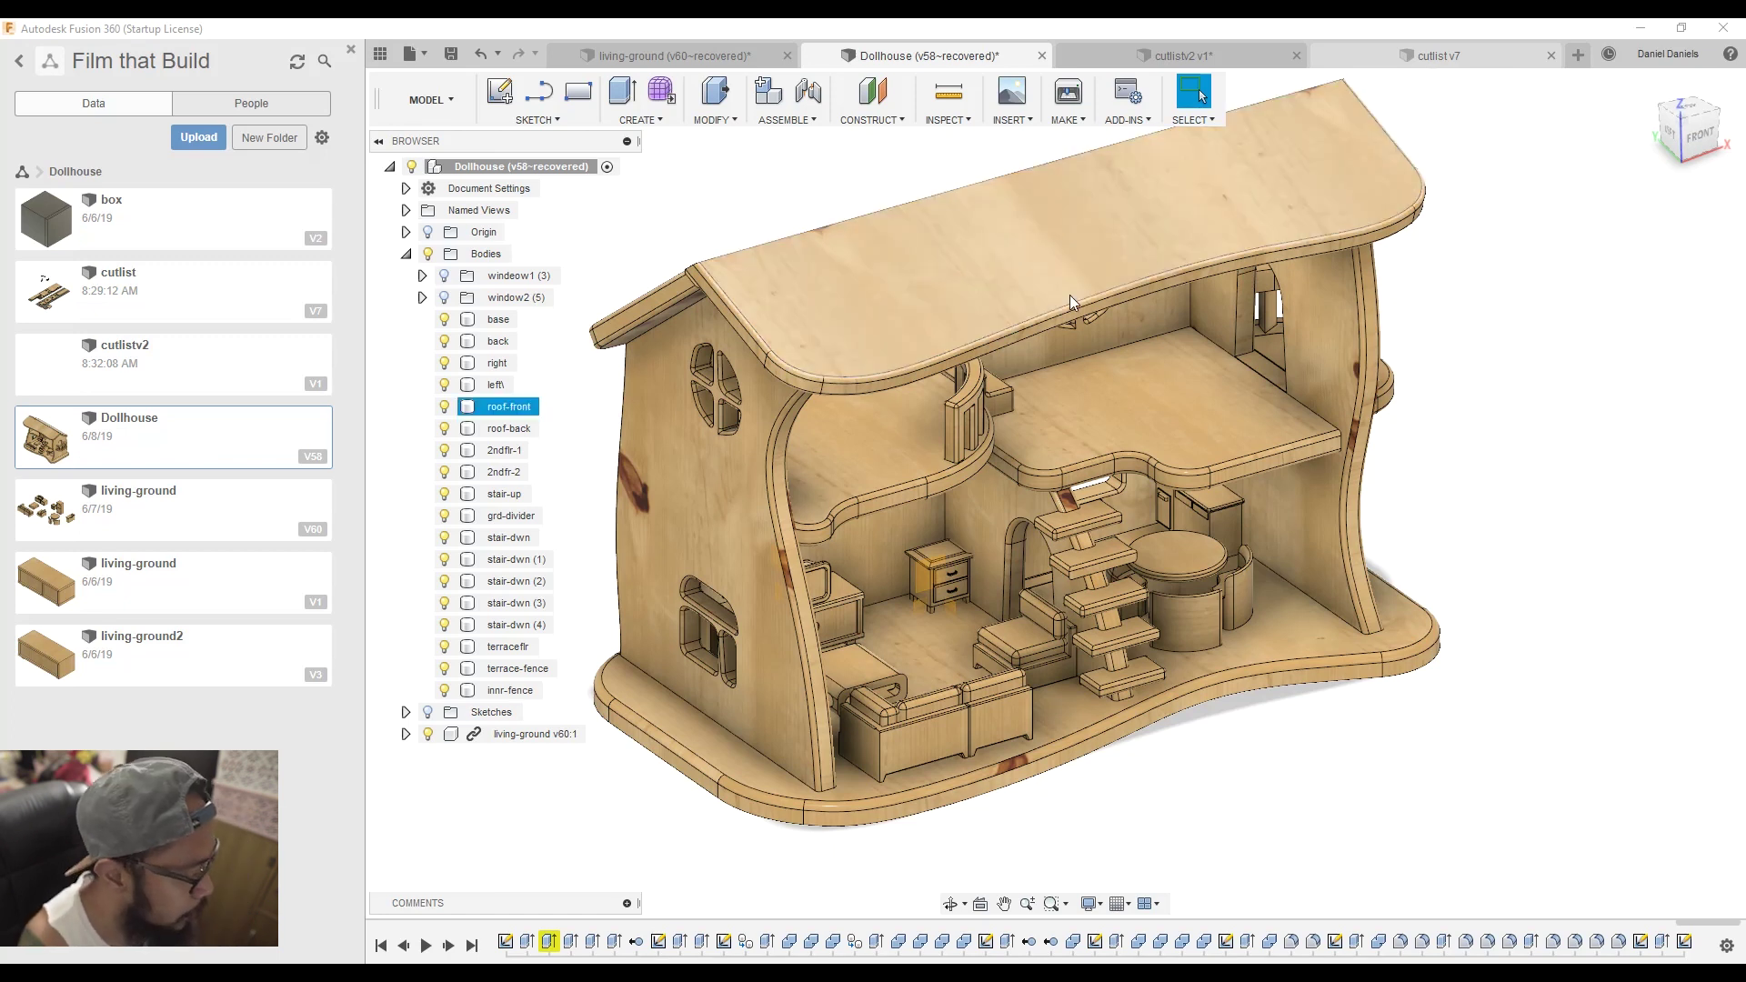
pyautogui.press('Escape')
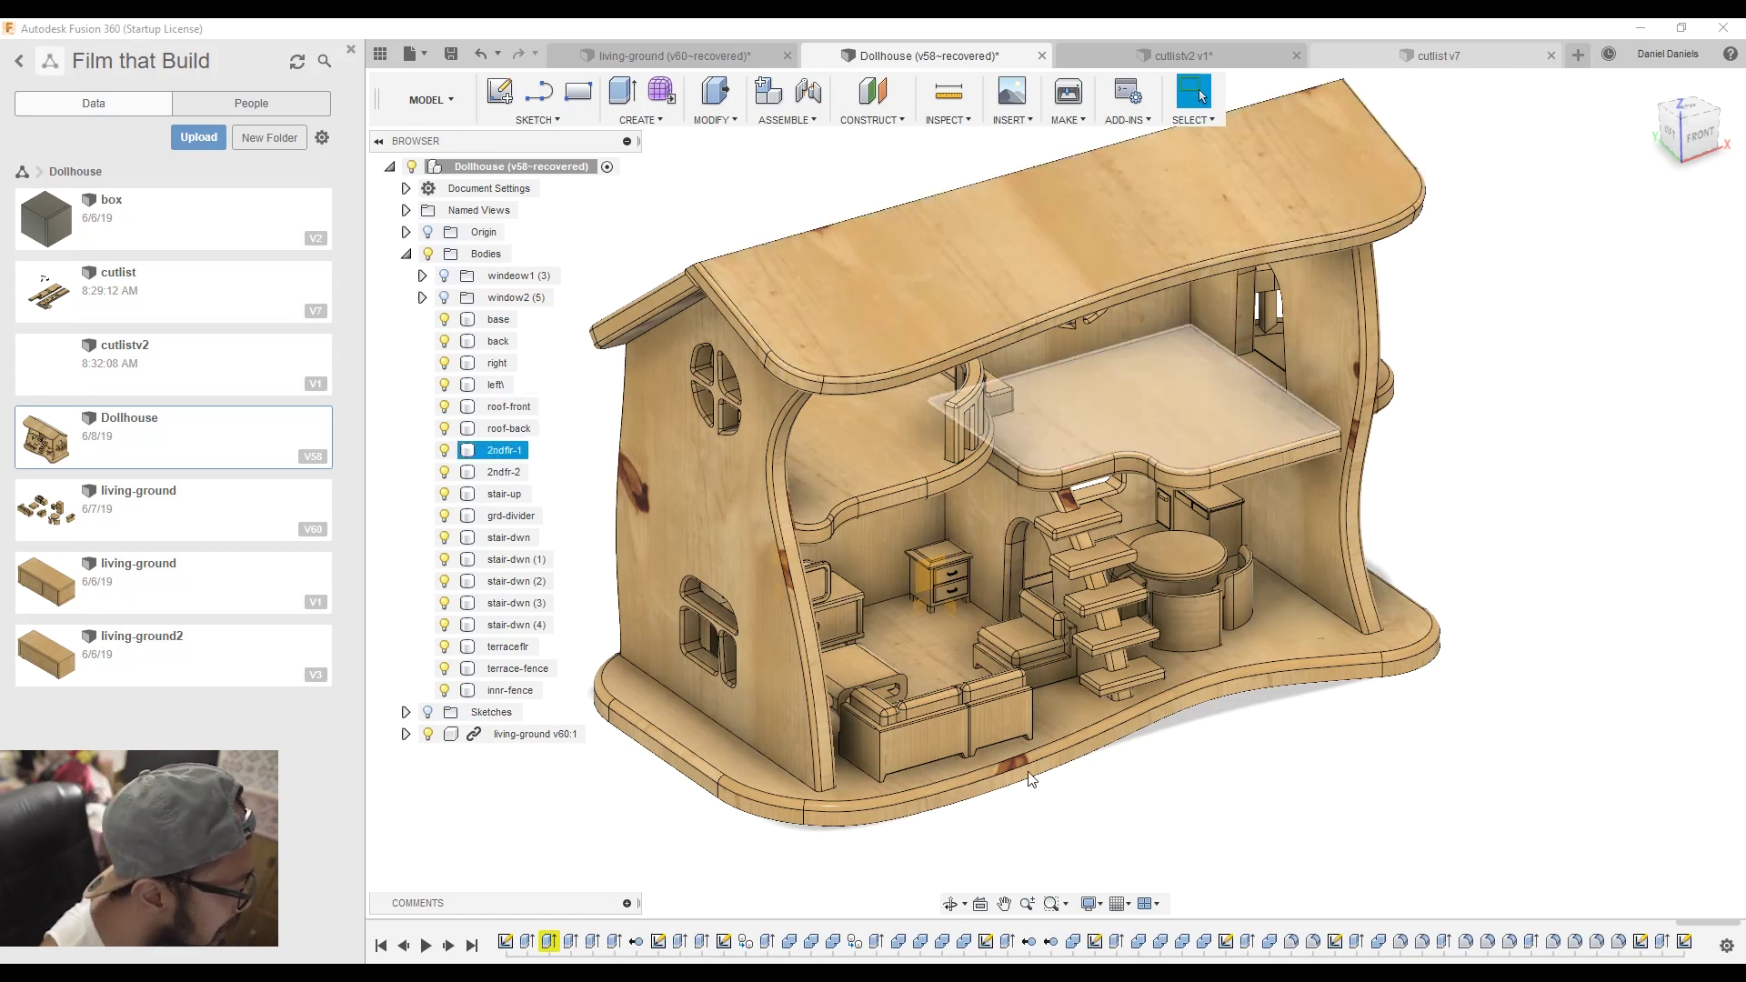
pyautogui.click(951, 903)
pyautogui.moveTo(952, 903); pyautogui.dragTo(962, 914)
pyautogui.moveTo(1199, 523); pyautogui.dragTo(1248, 532)
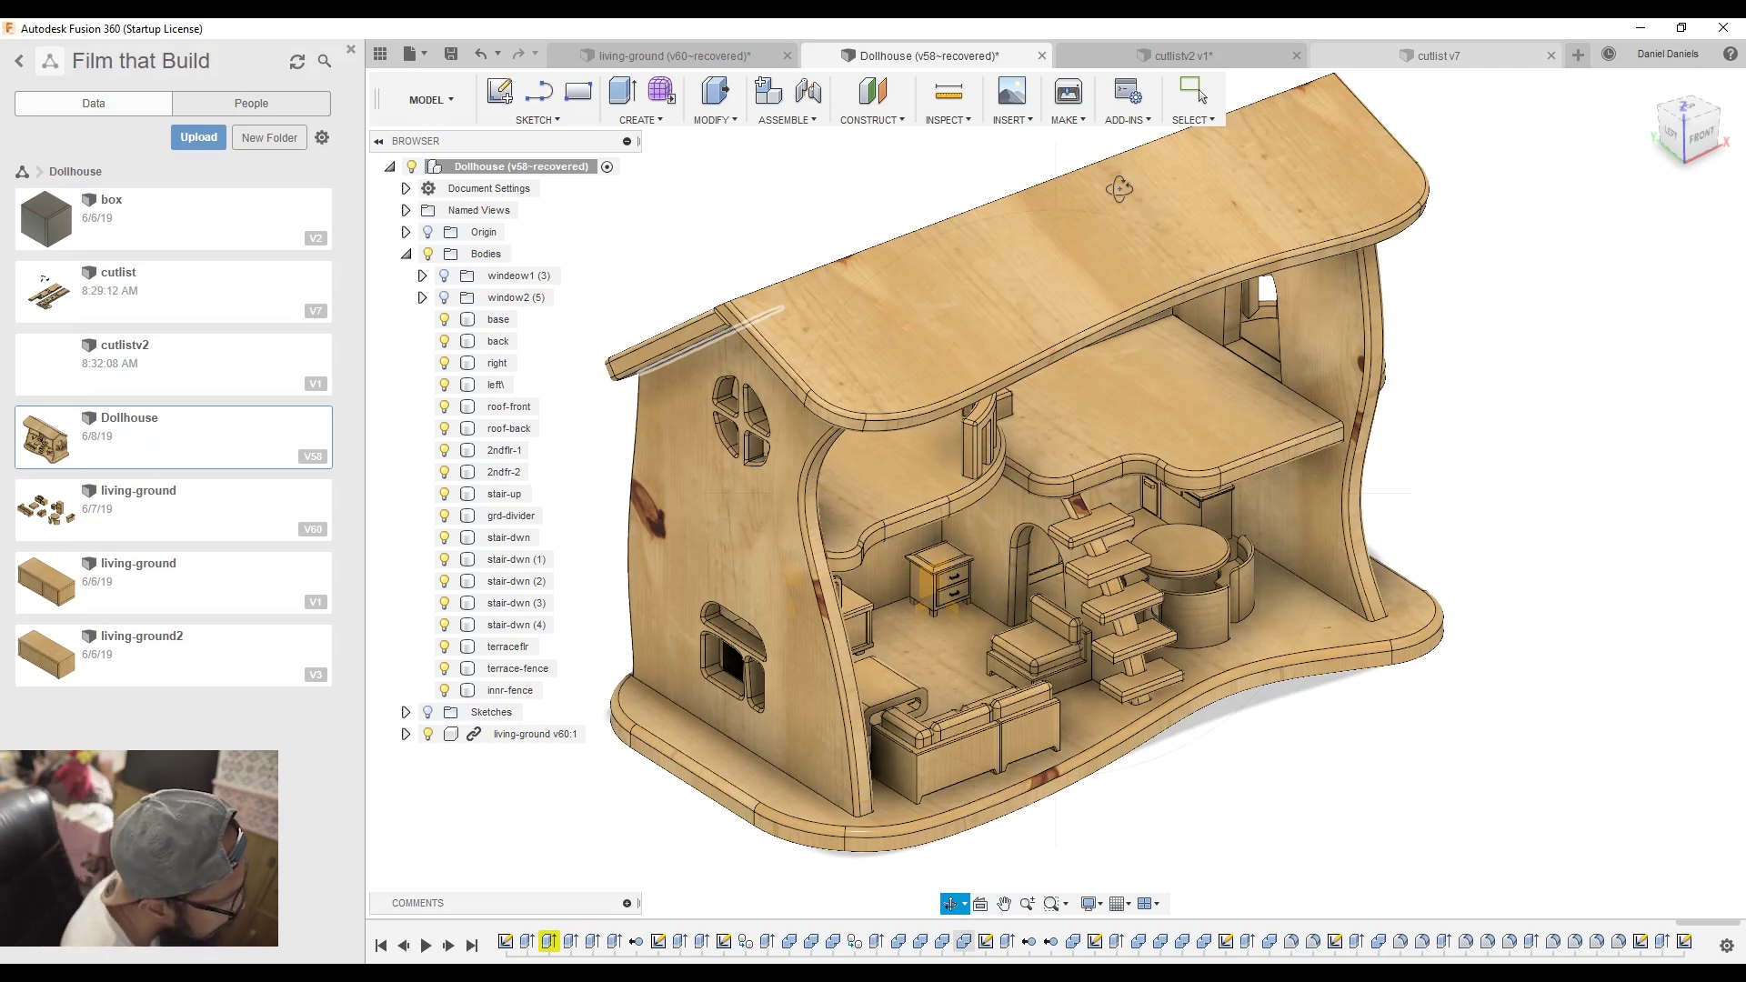
pyautogui.moveTo(1148, 523)
pyautogui.mouseDown()
pyautogui.moveTo(1114, 499)
pyautogui.moveTo(1120, 533)
pyautogui.mouseUp()
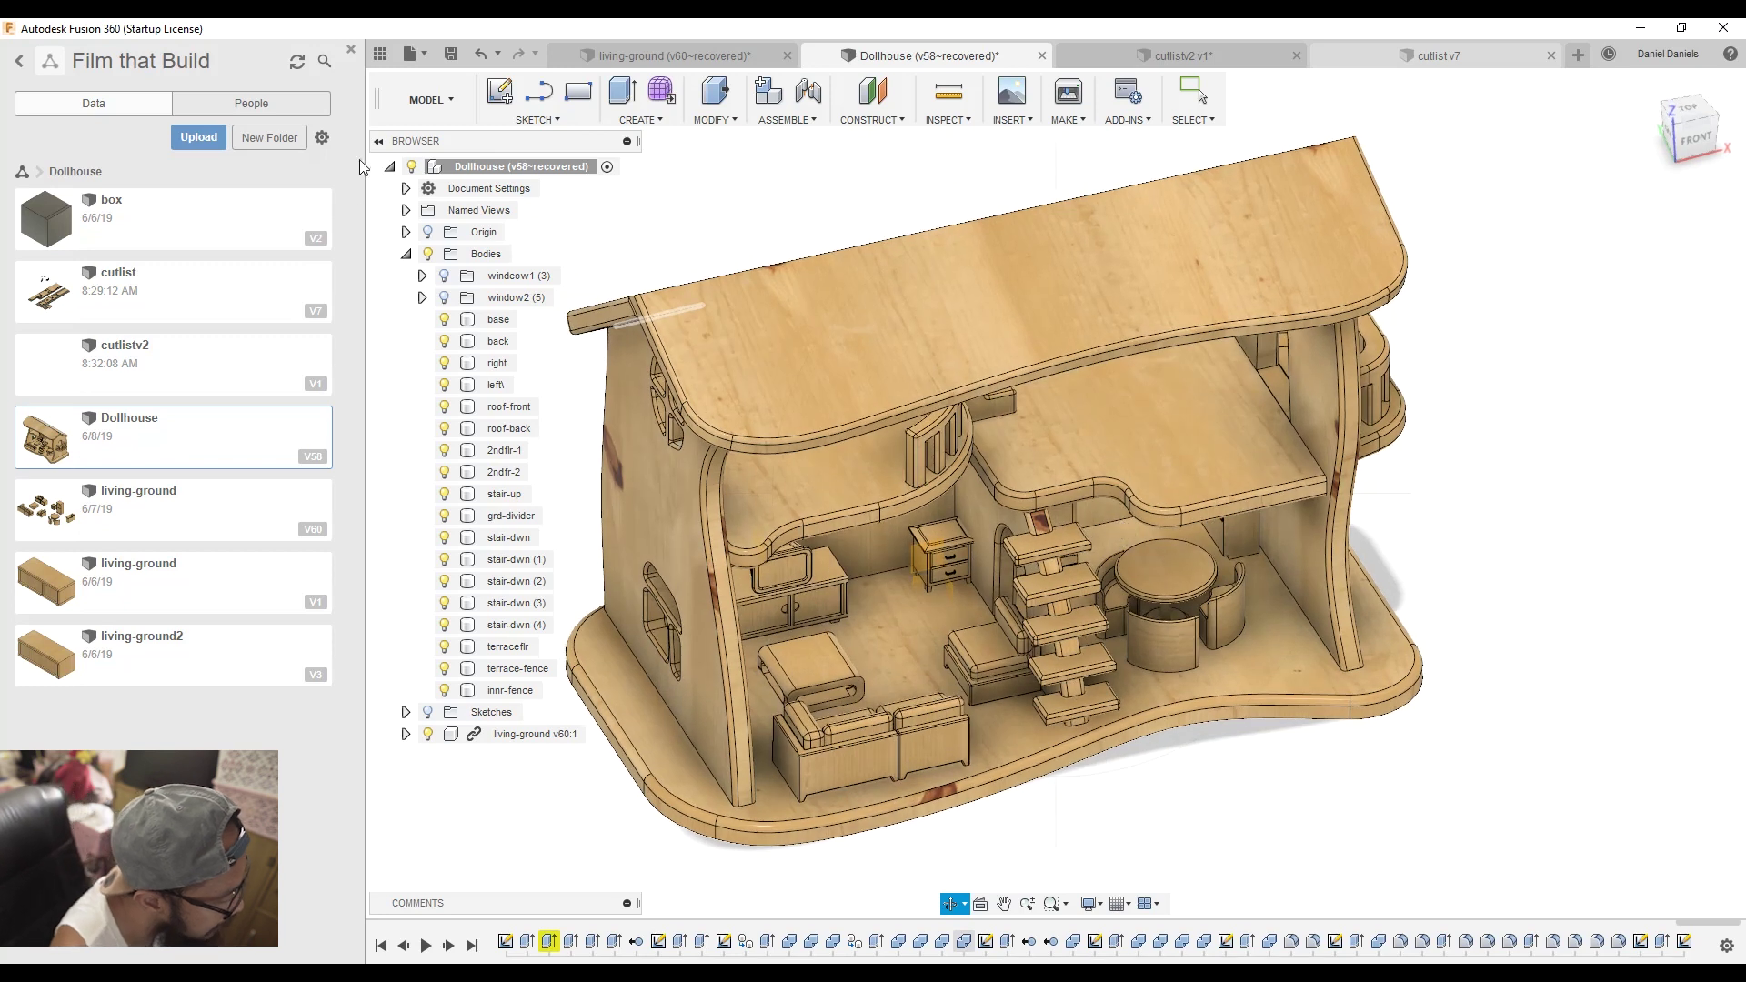
pyautogui.click(380, 54)
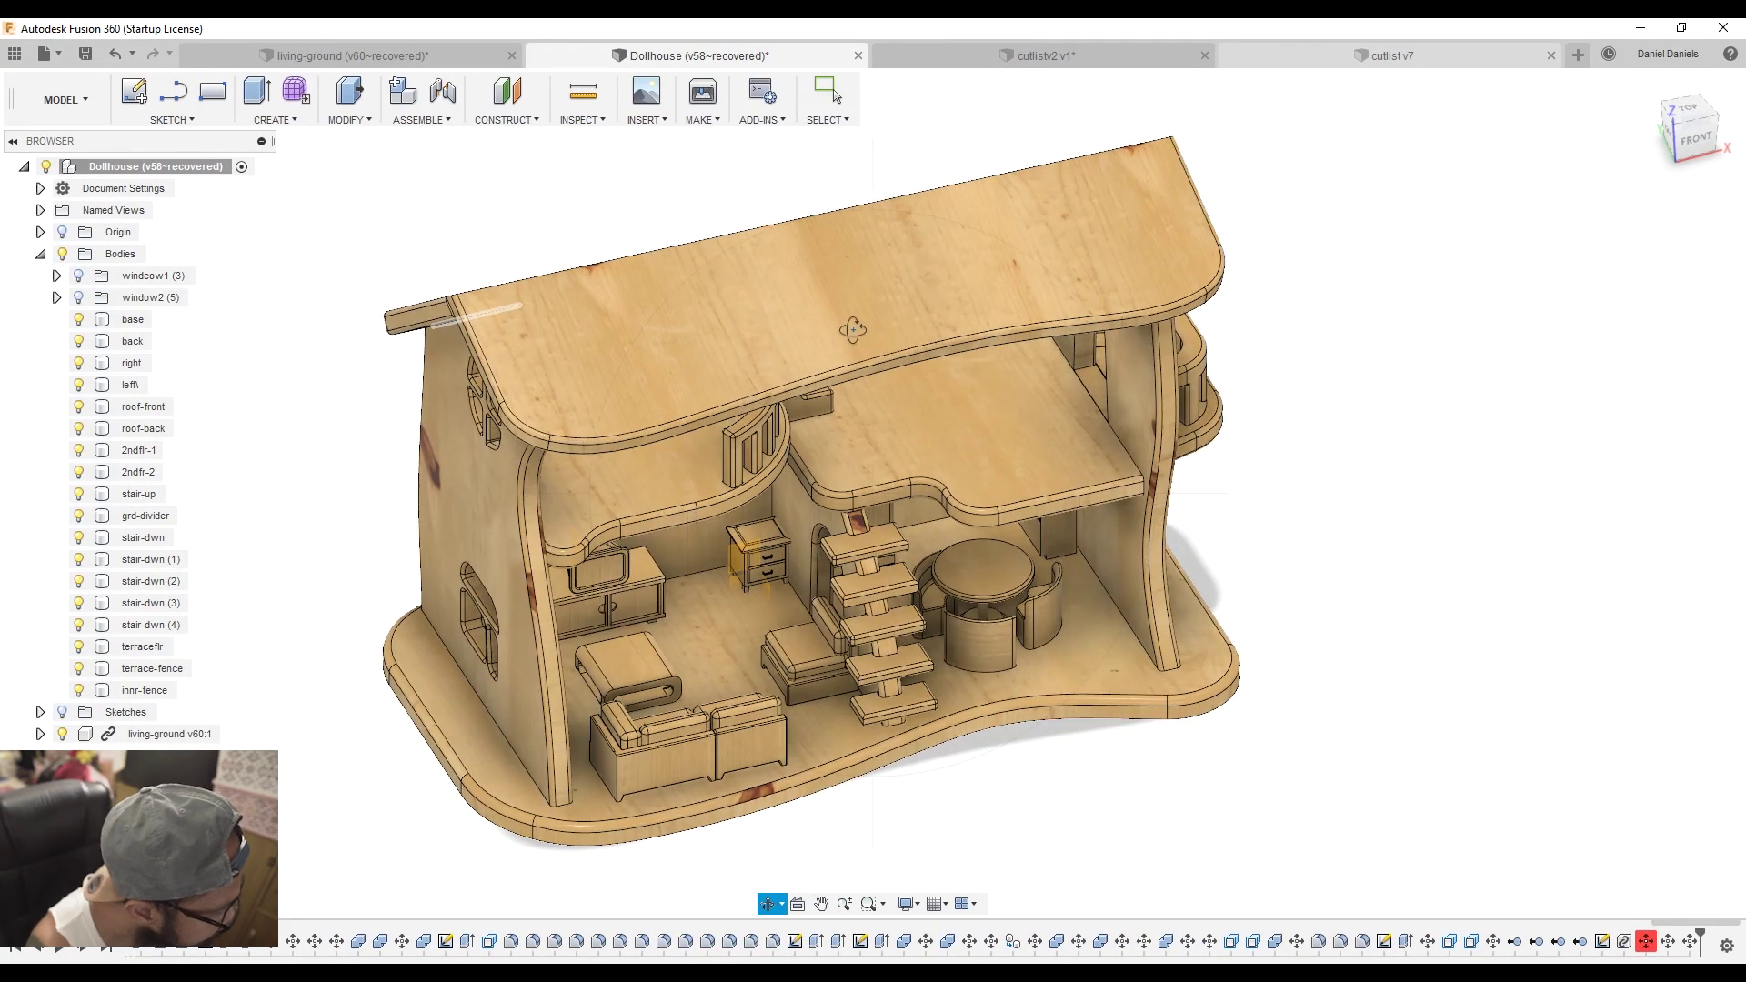
# - Create a new blank design and save it as cutlistv3 in Film that Build > Dollhouse
pyautogui.click(43, 53)
pyautogui.click(66, 73)
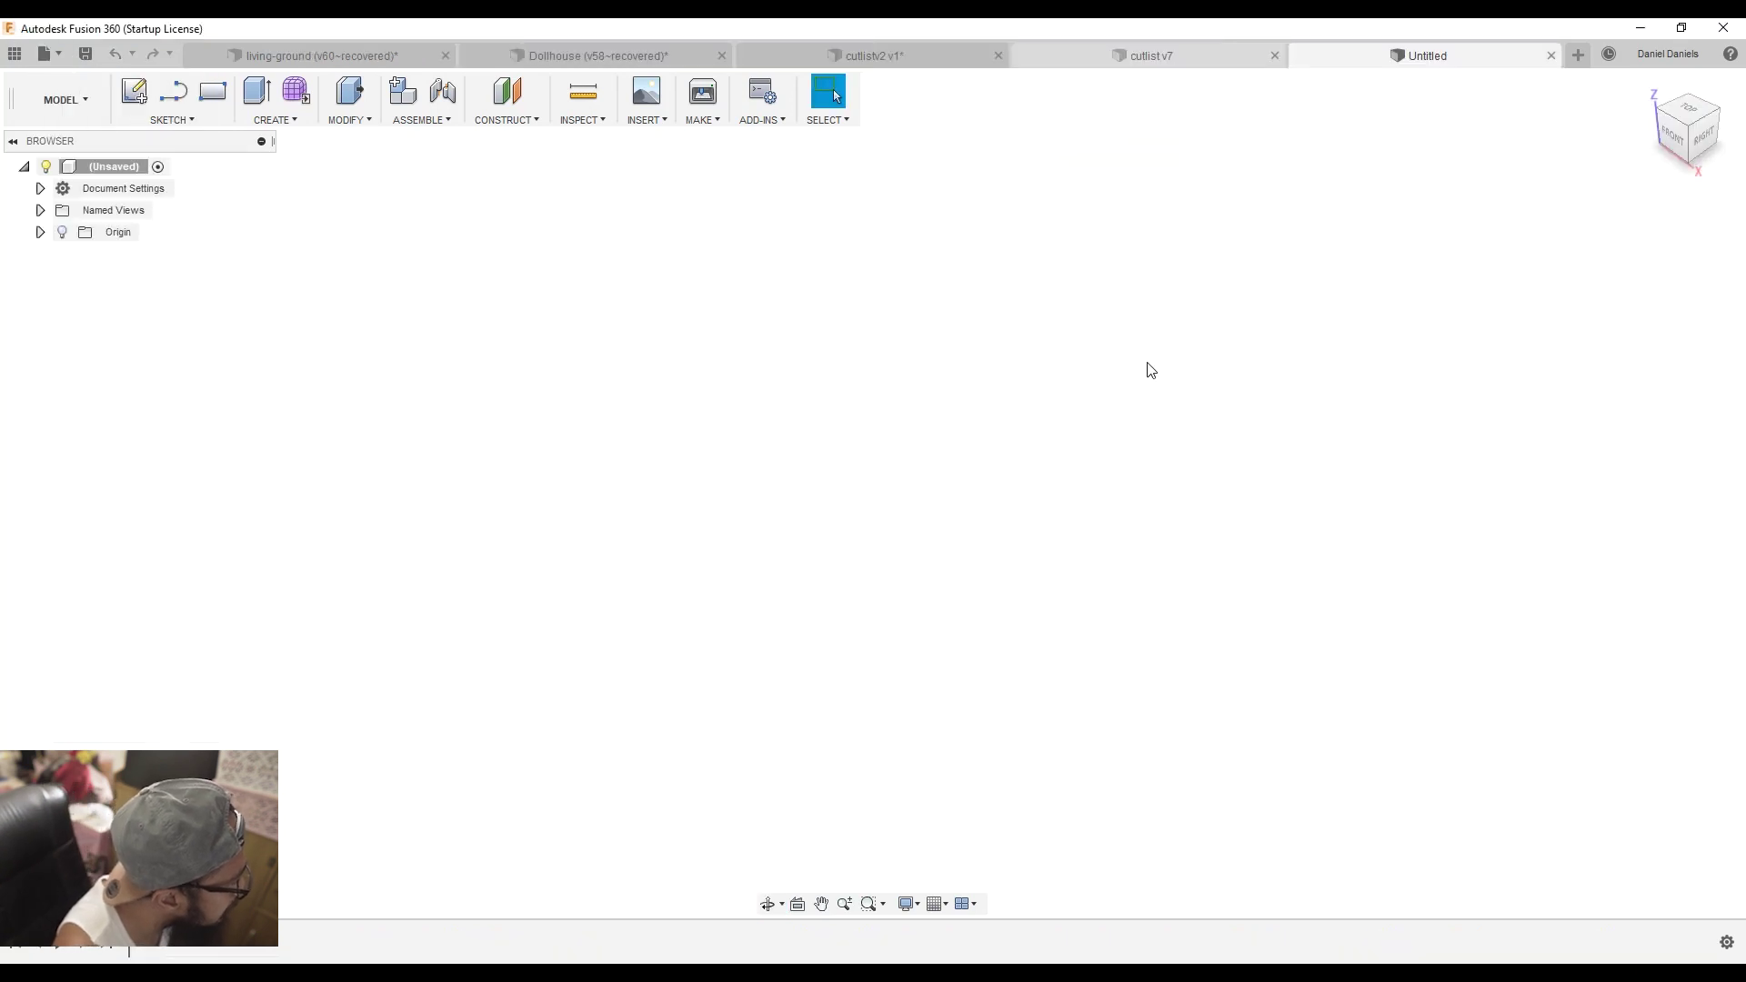
pyautogui.hotkey('ctrl', 's')
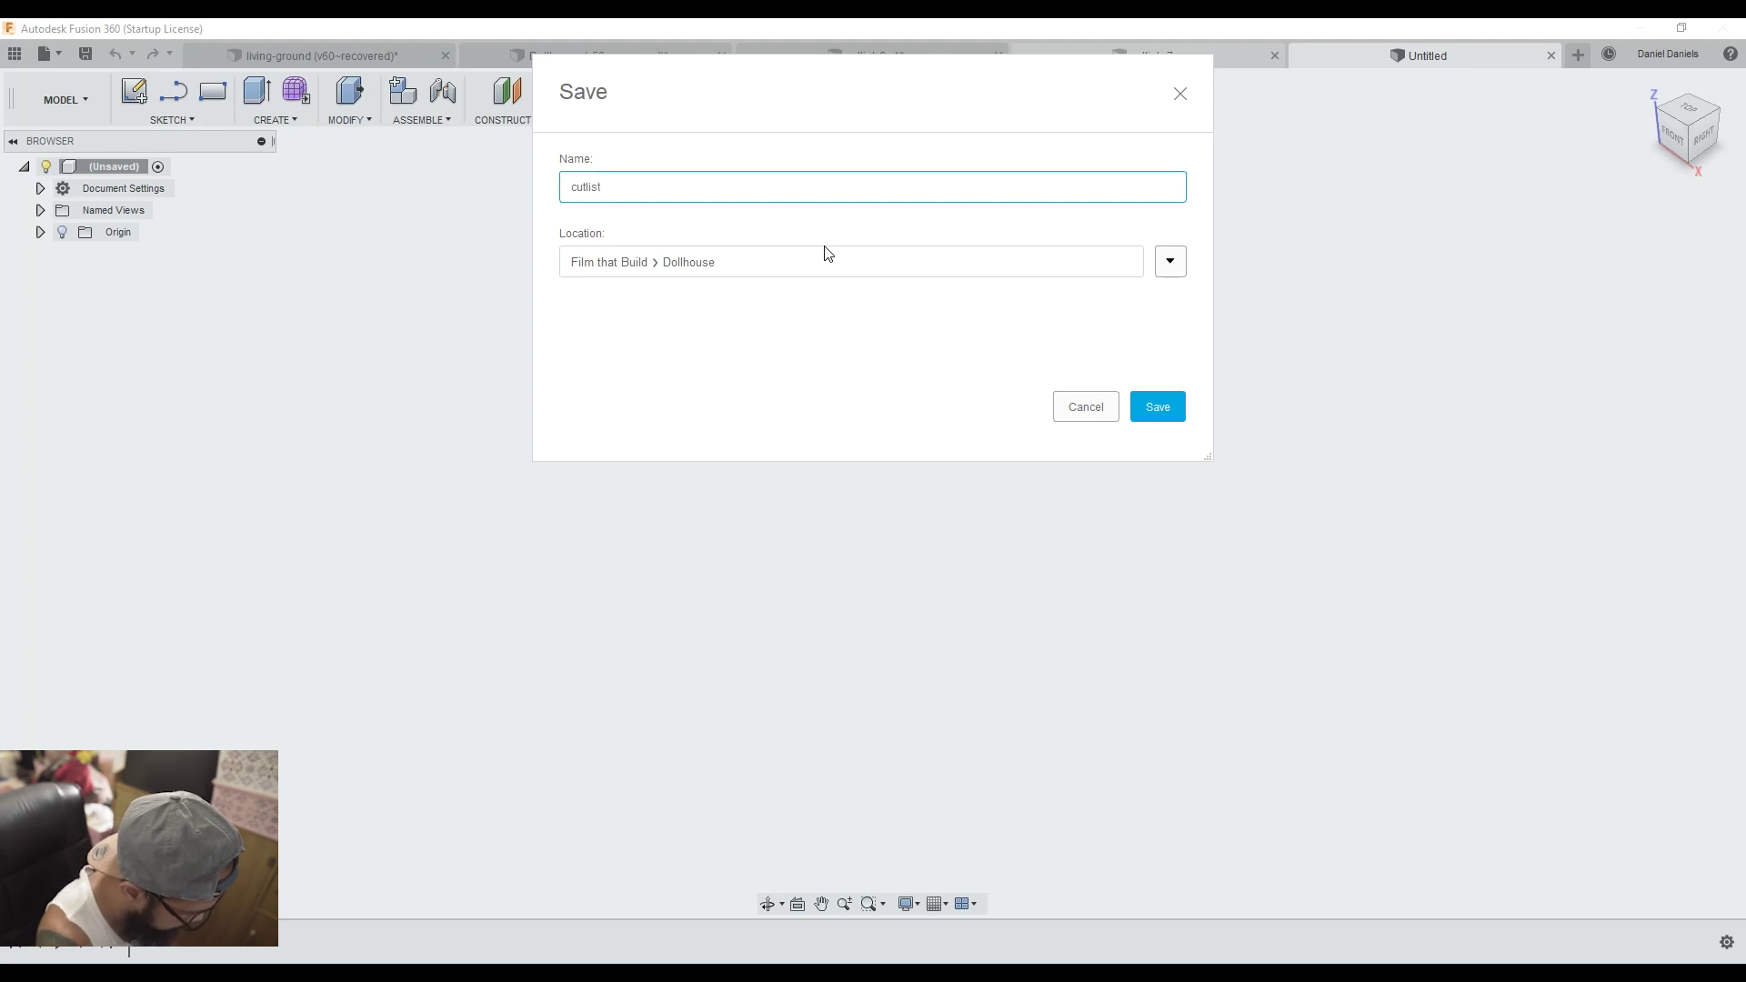
pyautogui.press('Return')
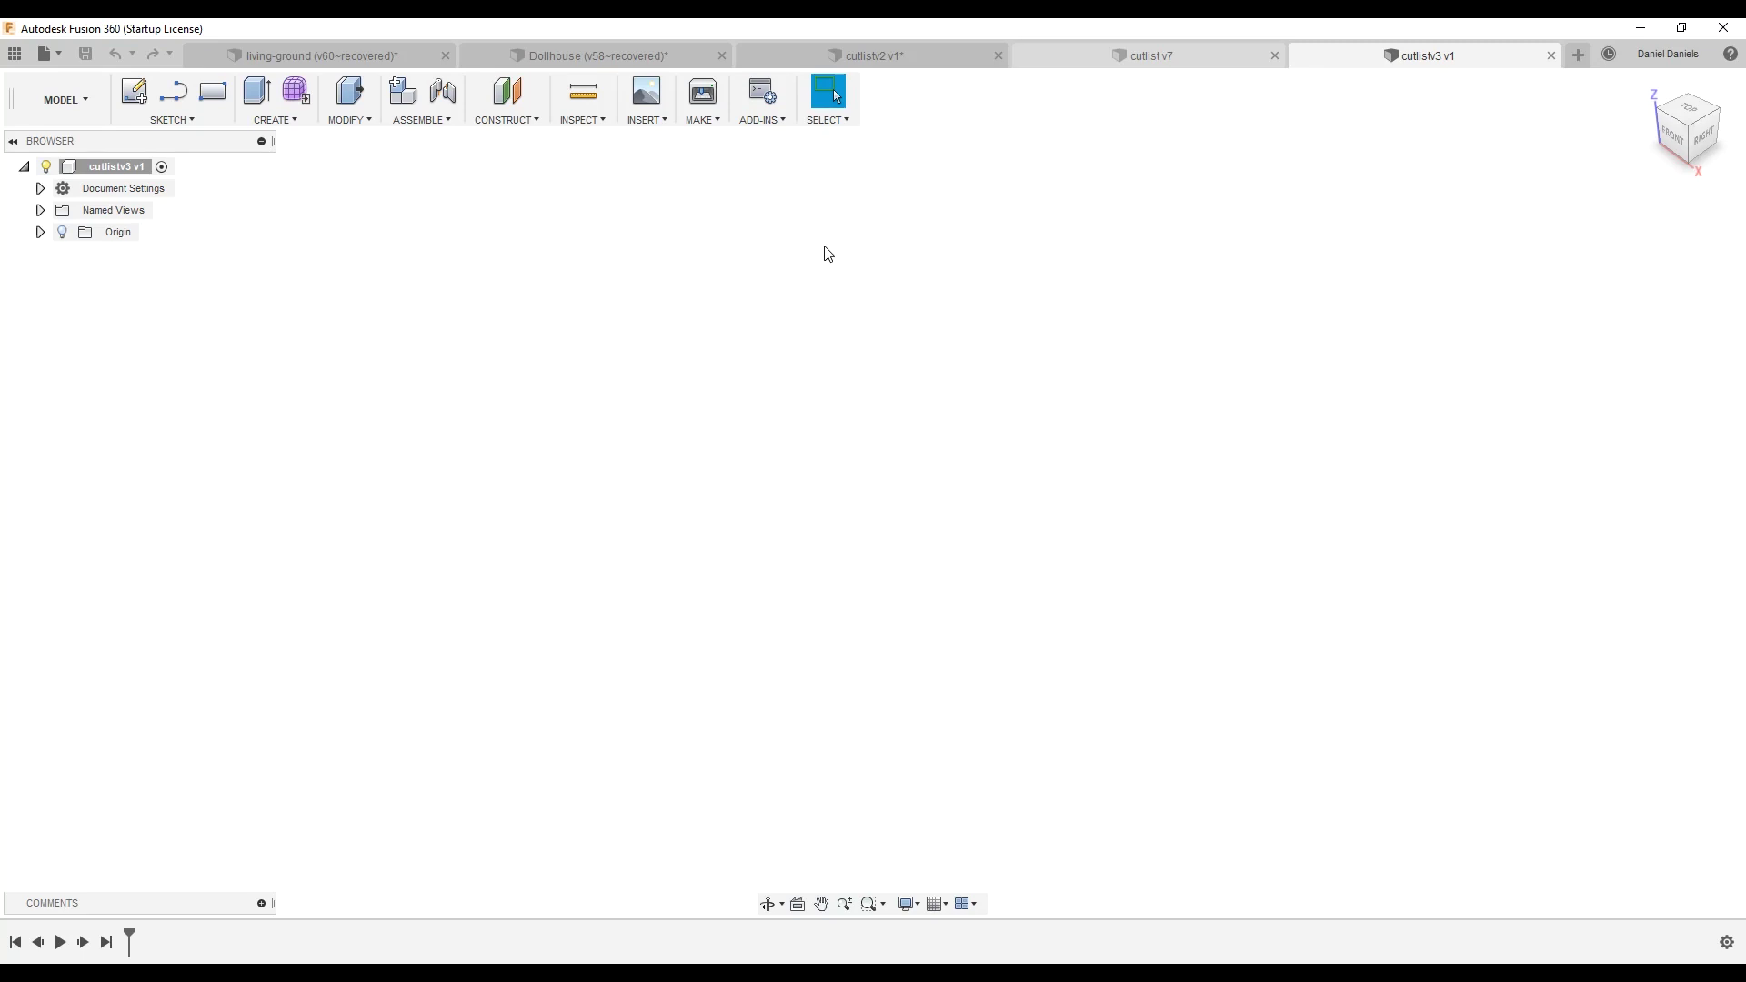
pyautogui.click(15, 54)
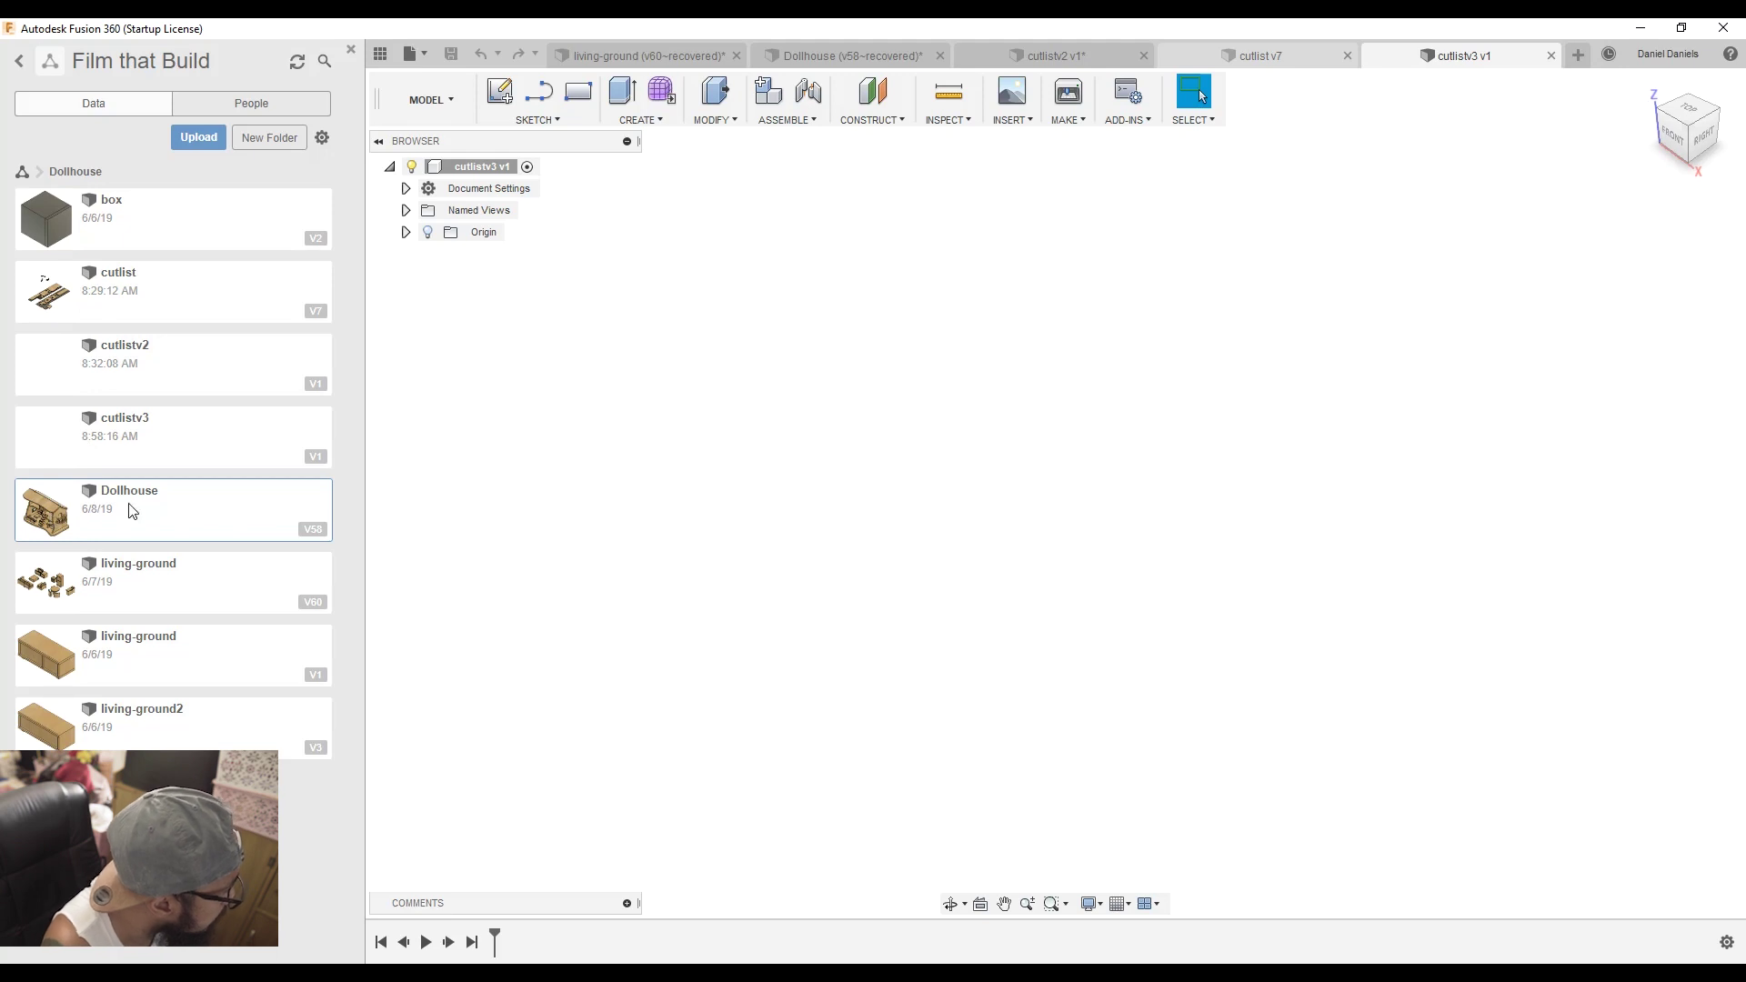
# - Insert the Dollhouse design into cutlistv3 and orbit to a frontal view of it
pyautogui.moveTo(32, 517); pyautogui.dragTo(737, 476)
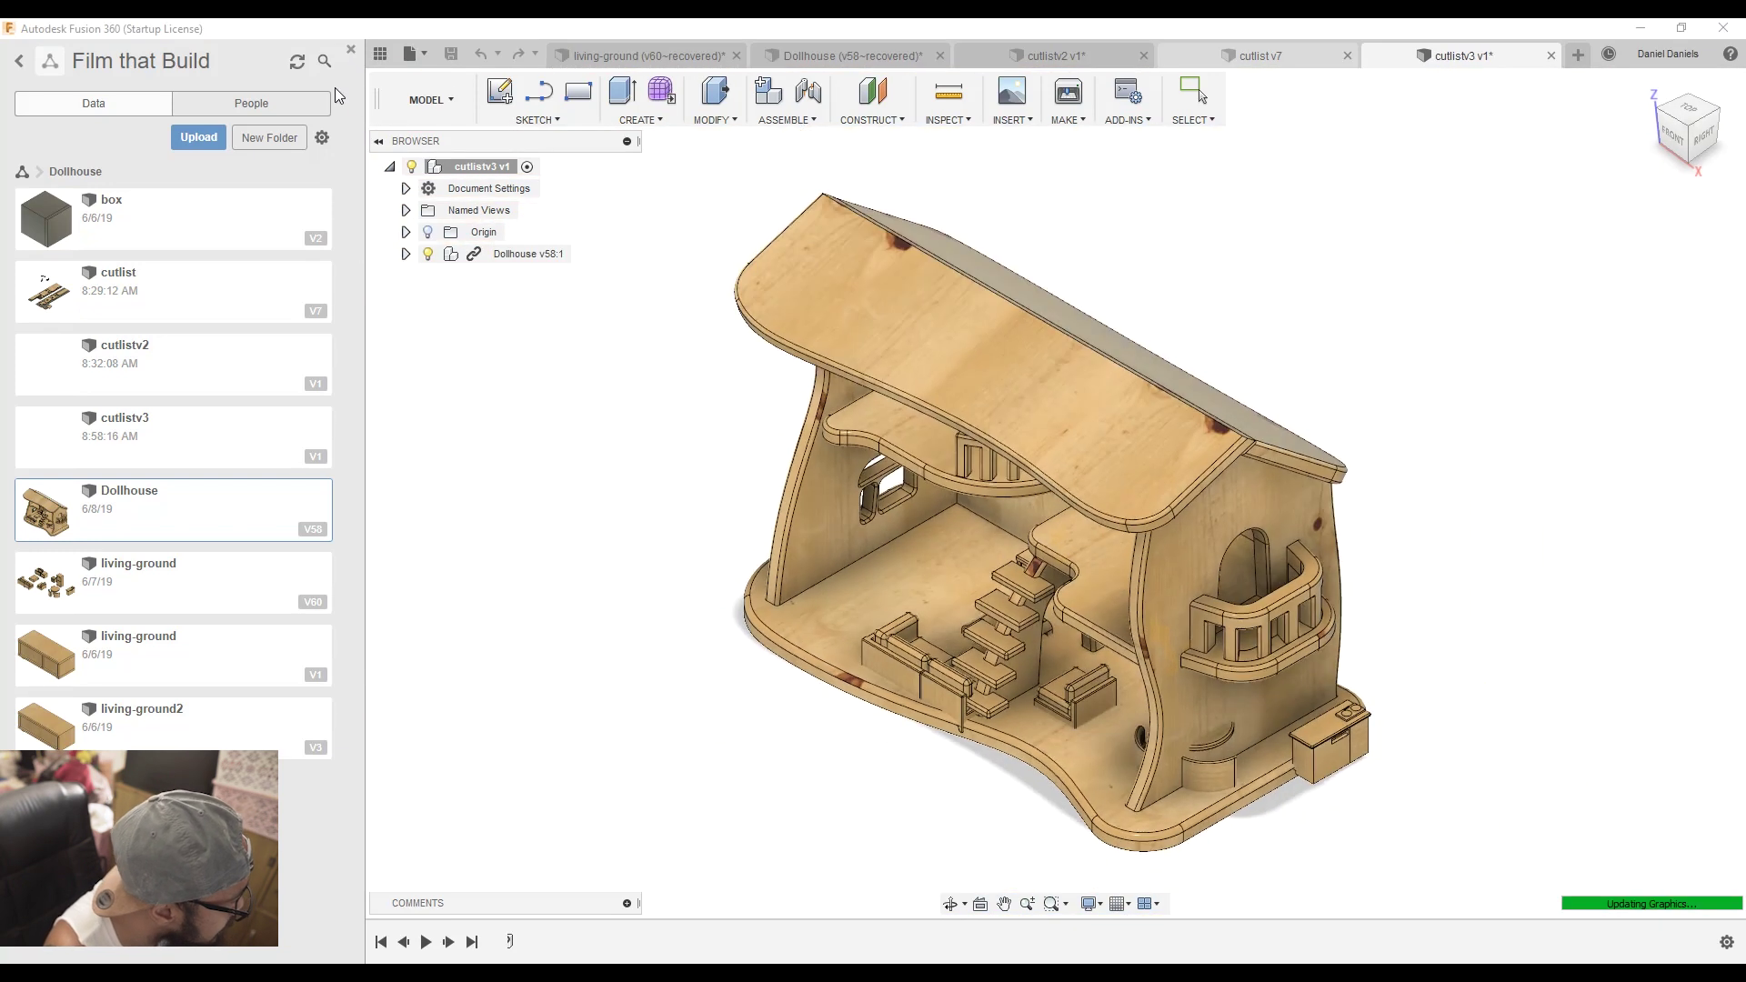
pyautogui.click(350, 50)
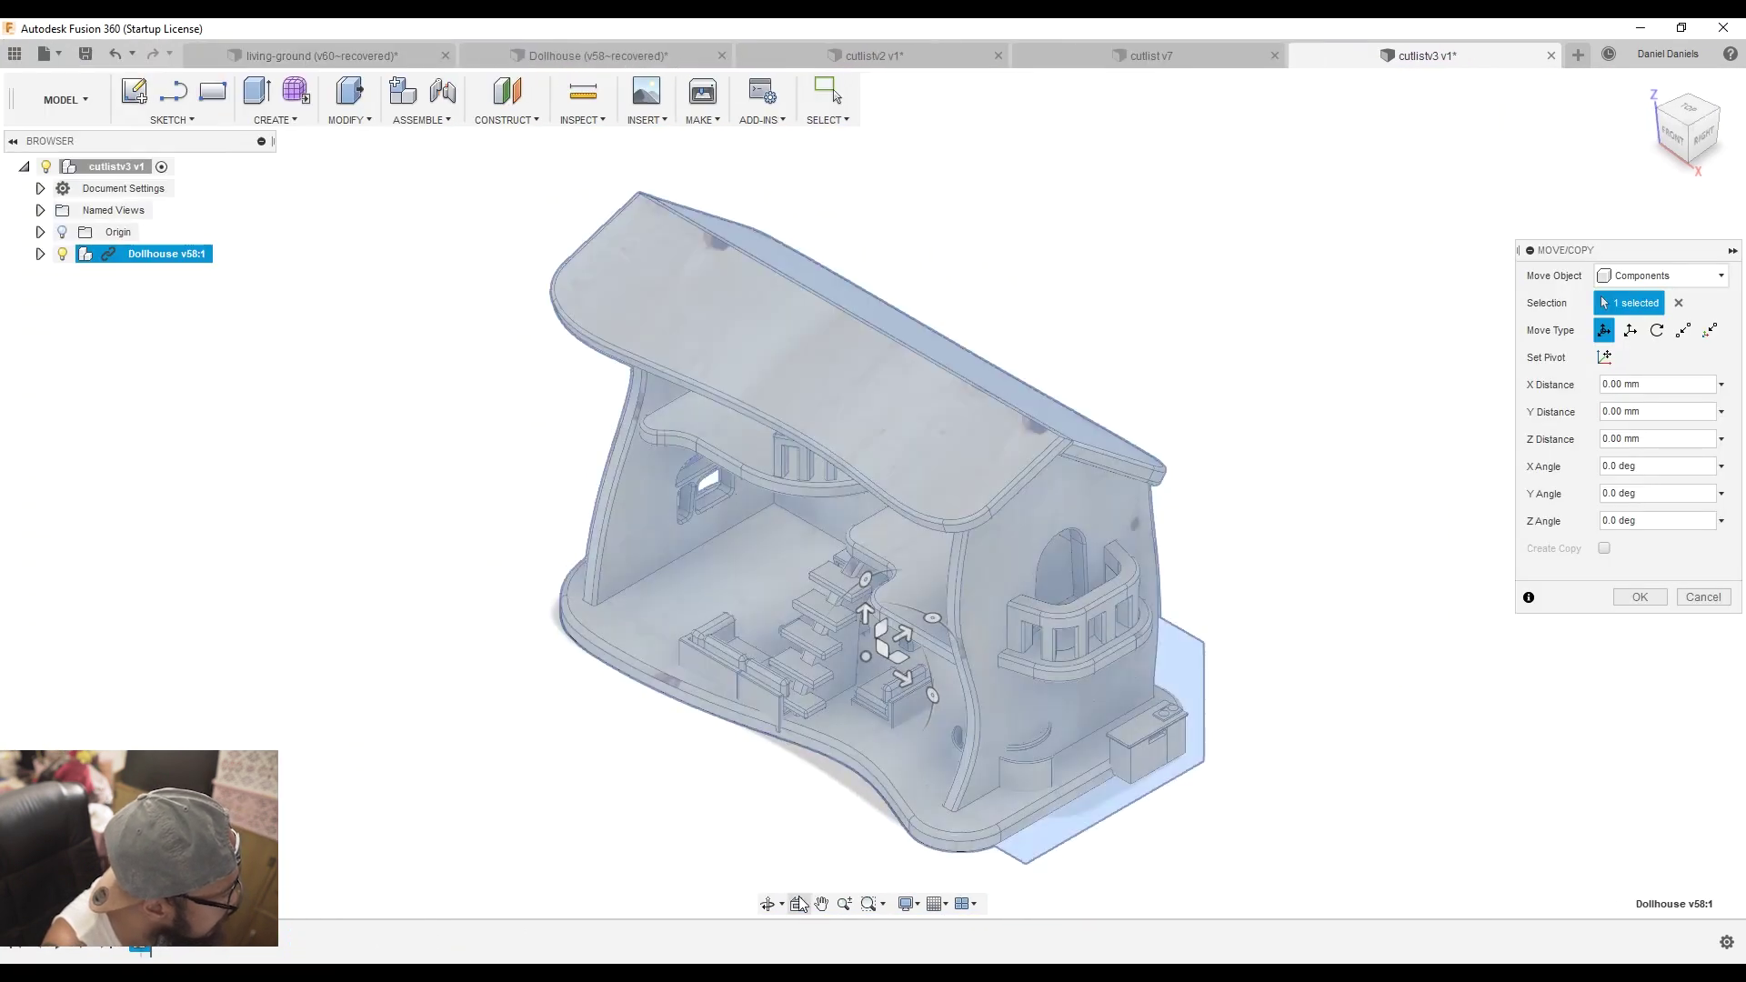
pyautogui.click(764, 904)
pyautogui.moveTo(919, 618); pyautogui.dragTo(927, 596)
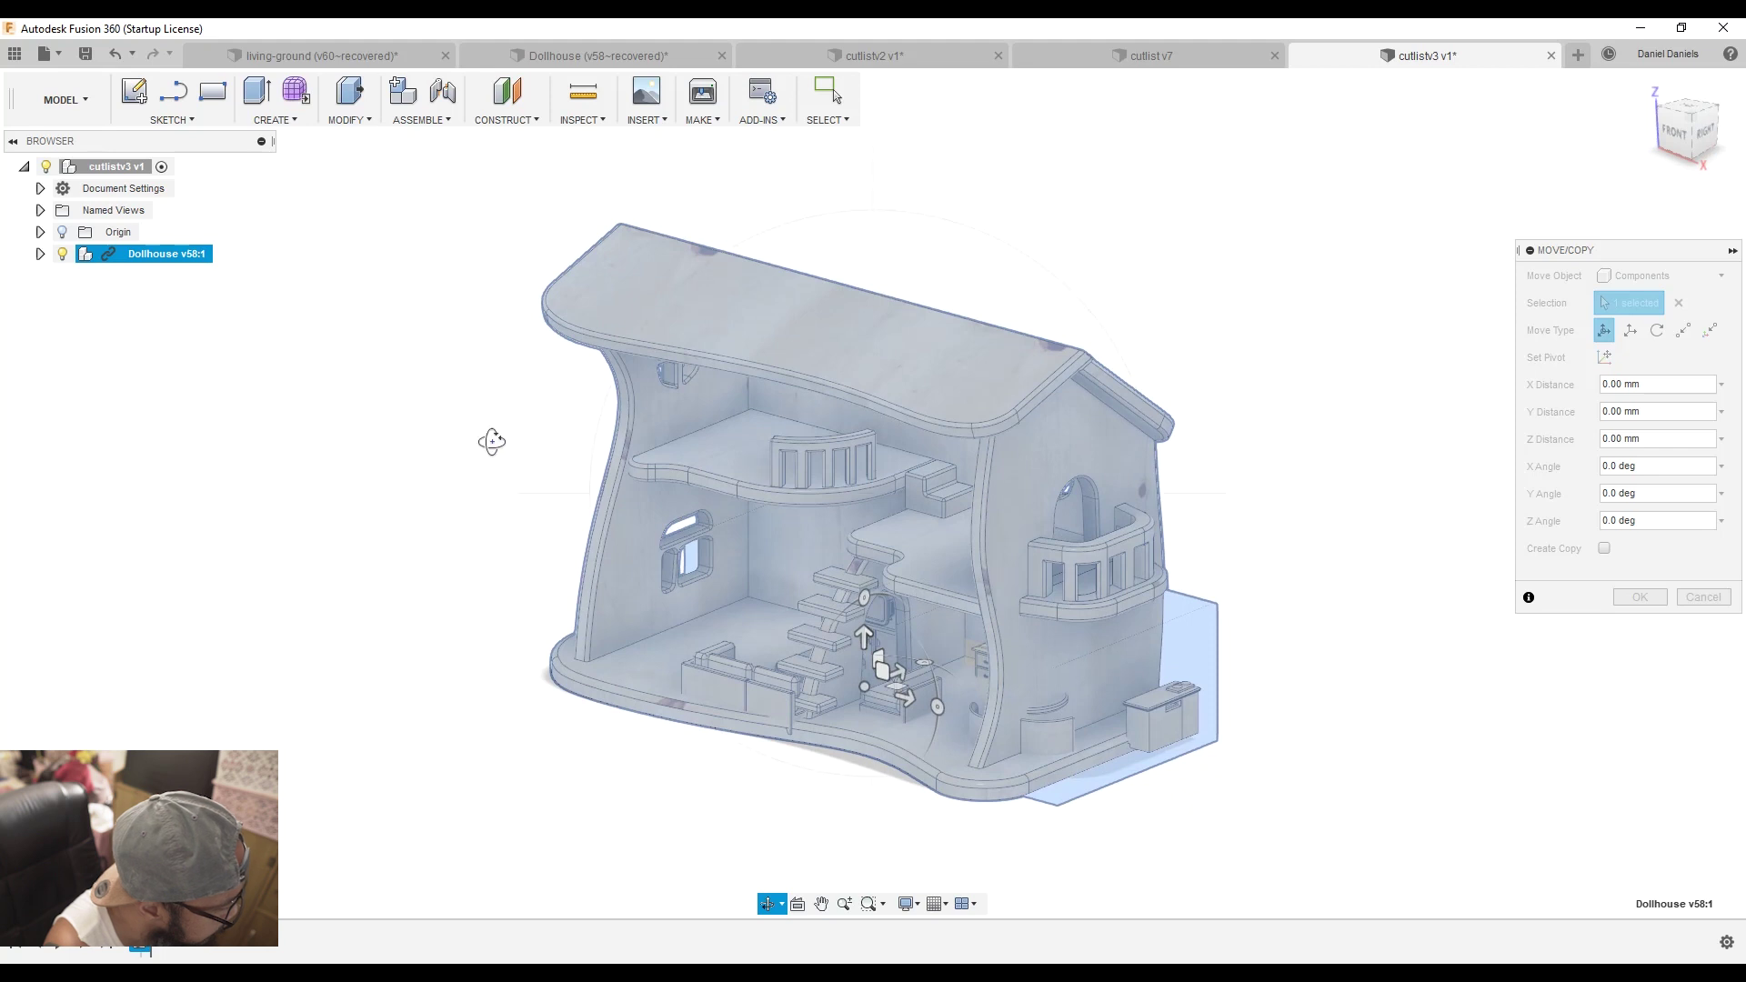
pyautogui.press('Escape')
pyautogui.press('Escape')
# - Break the link on the Dollhouse v58:1 component, including all its subcomponents
pyautogui.rightClick(139, 255)
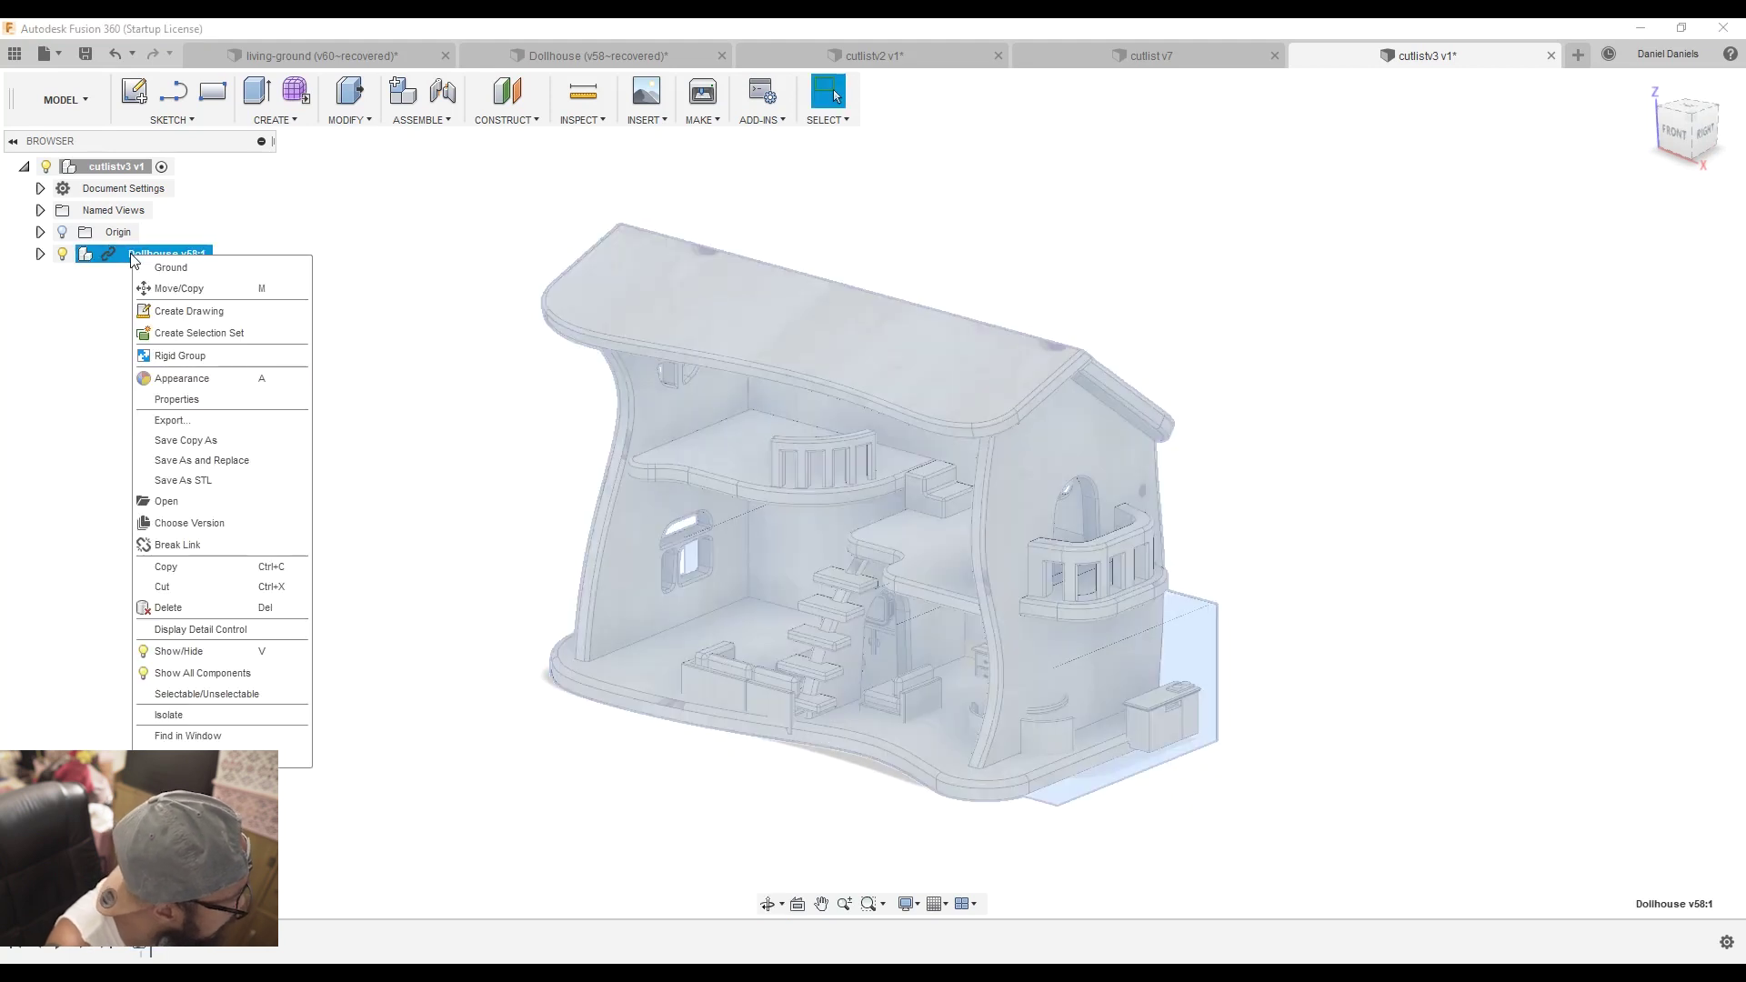
pyautogui.click(182, 544)
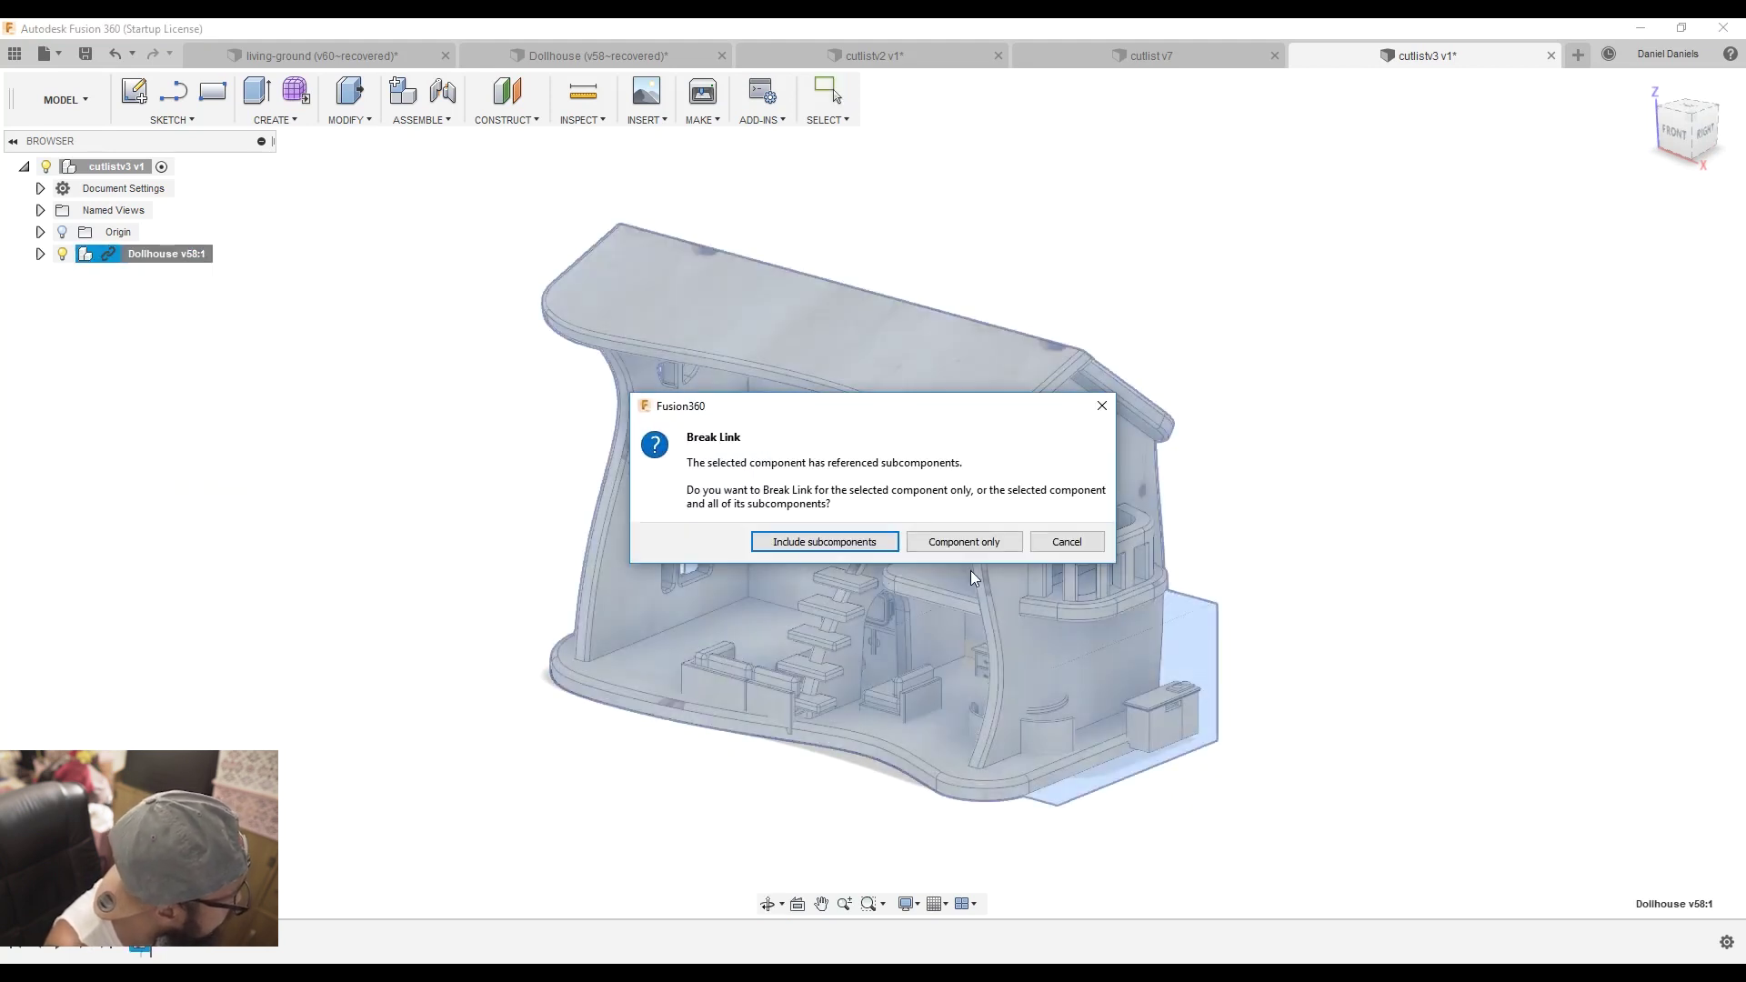
pyautogui.click(815, 546)
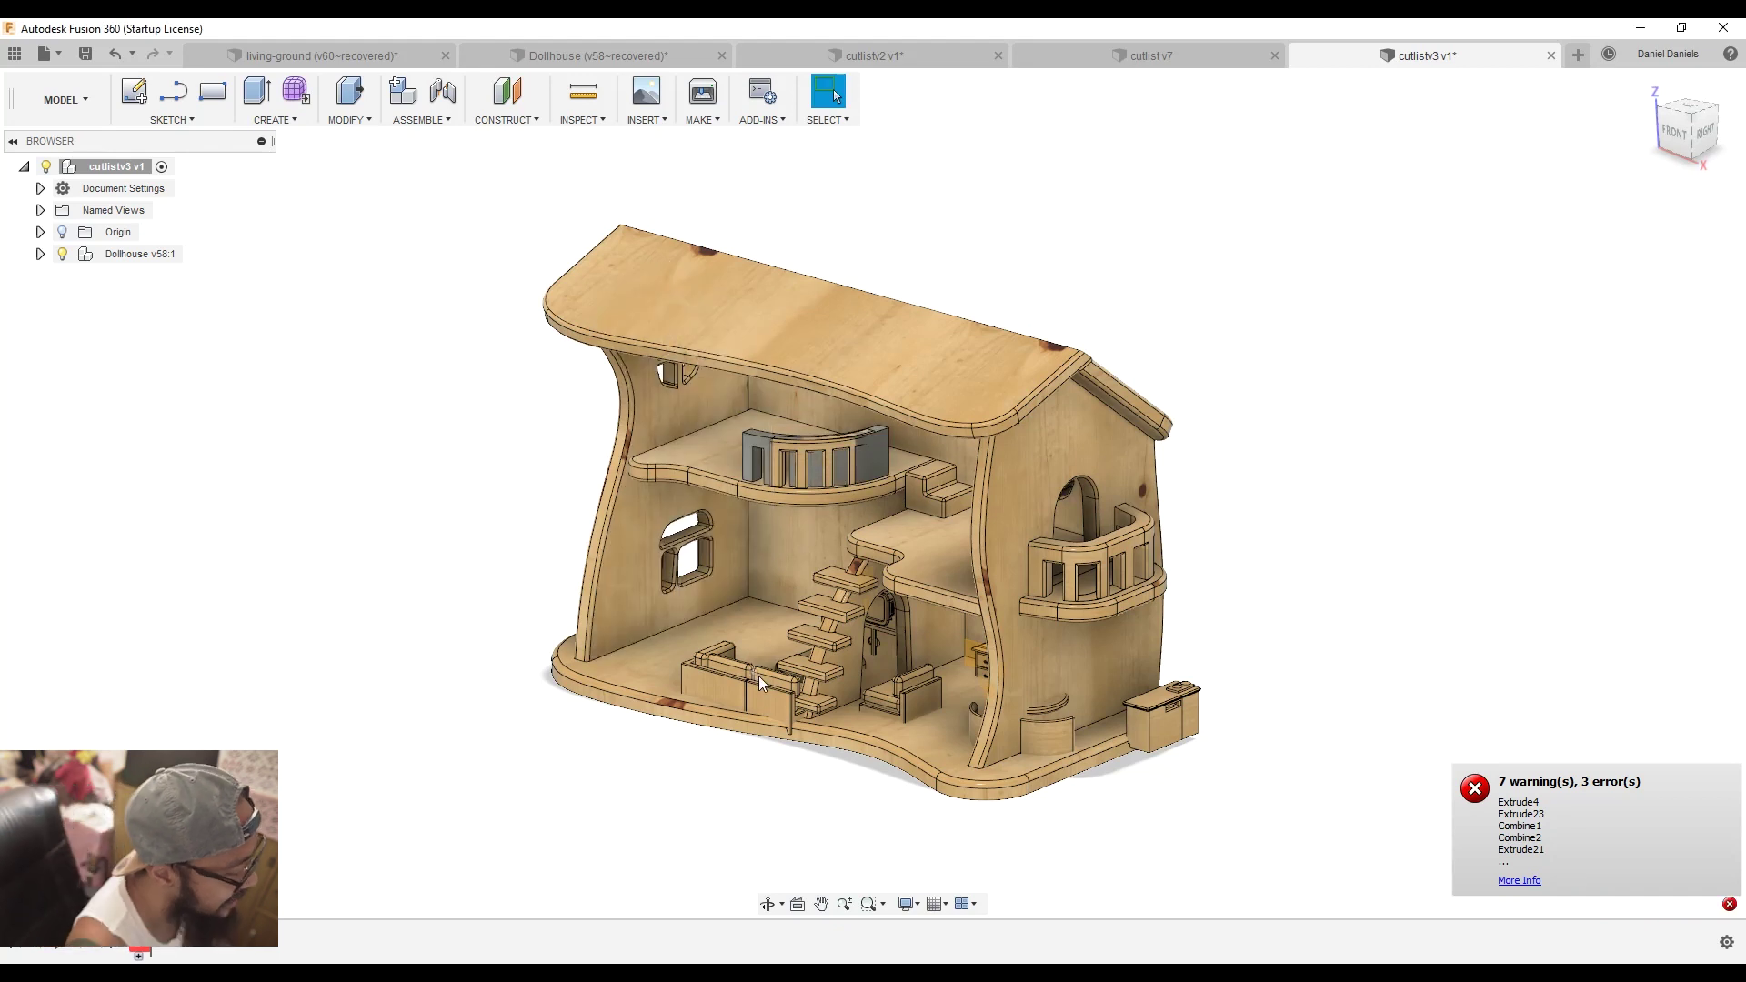
pyautogui.click(768, 904)
# - Create a new component named cutlist alongside the Dollhouse v58 component
pyautogui.moveTo(955, 546); pyautogui.dragTo(1030, 632)
pyautogui.moveTo(1030, 632); pyautogui.dragTo(687, 608, button='middle')
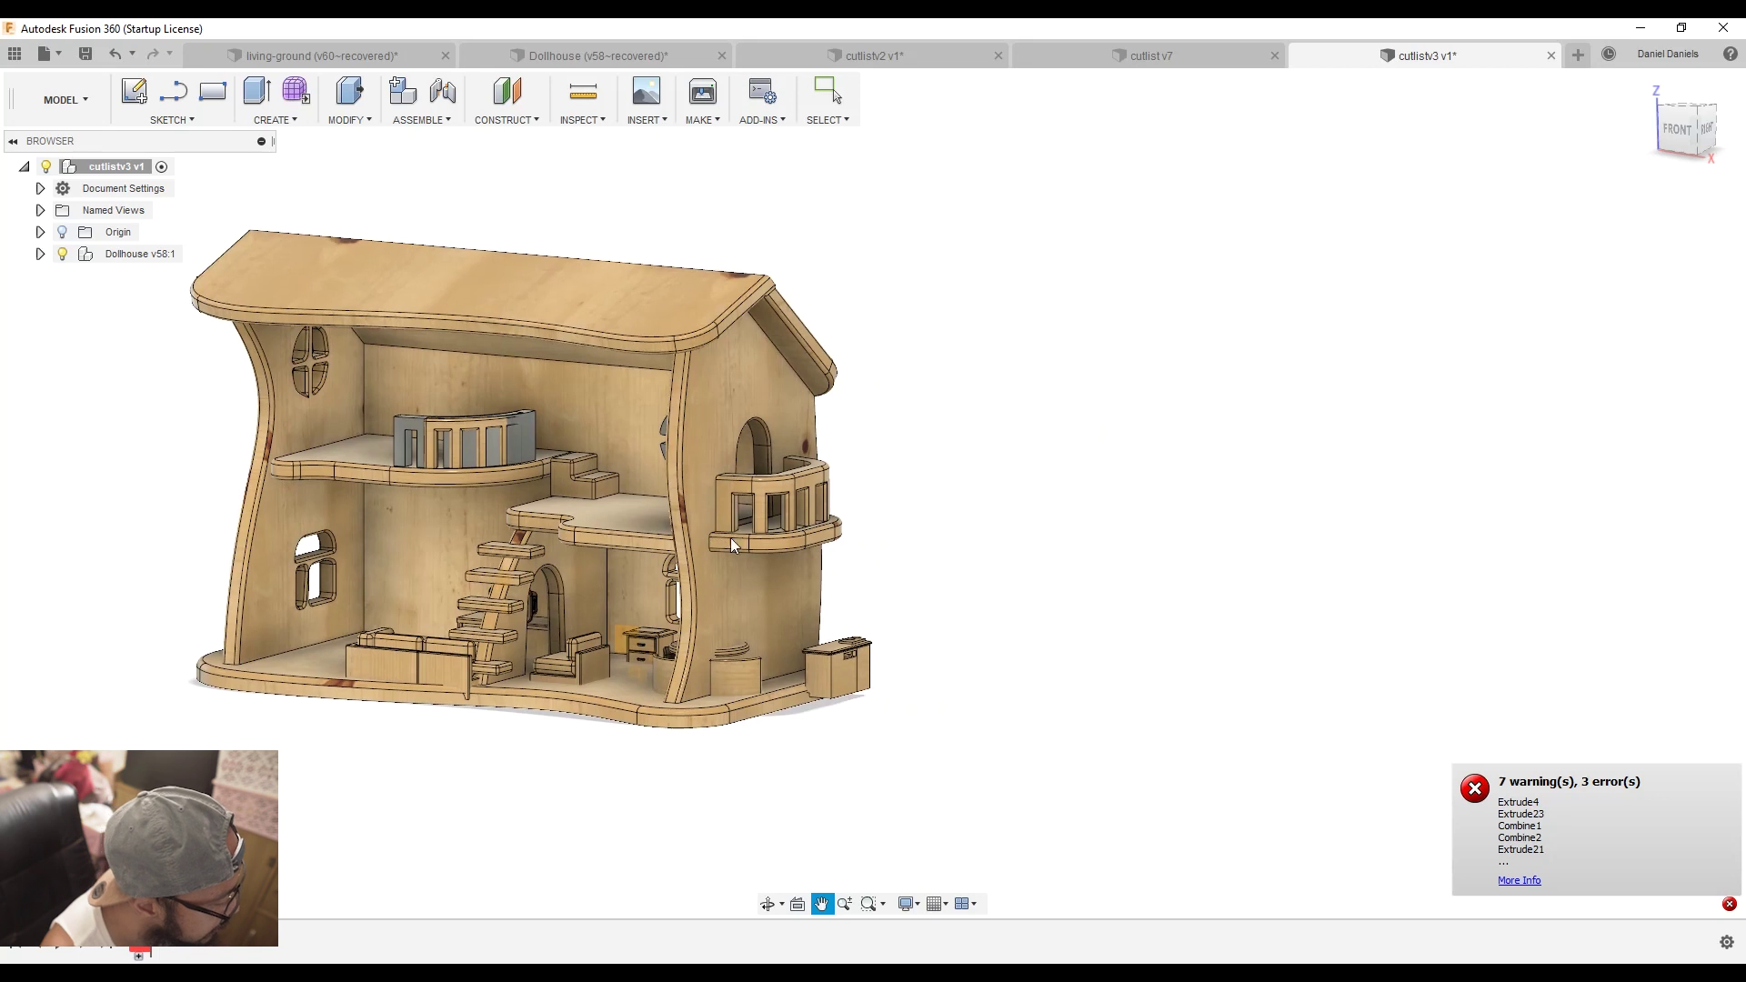
pyautogui.press('Escape')
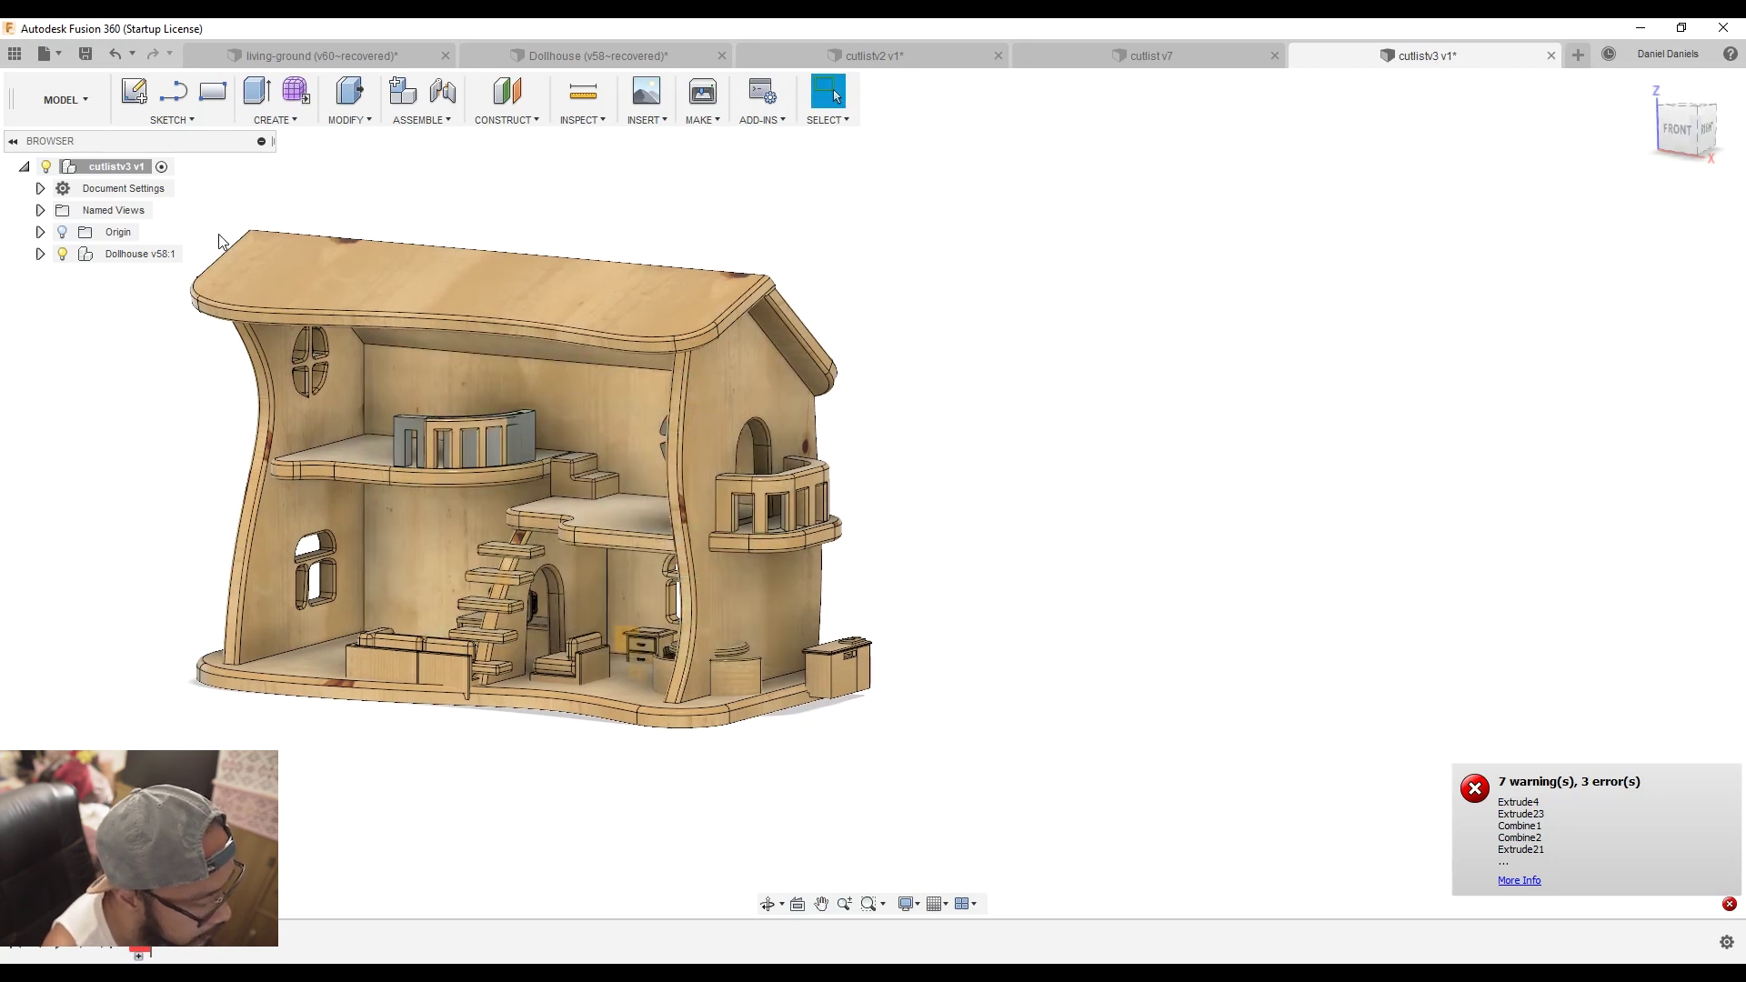
pyautogui.click(257, 116)
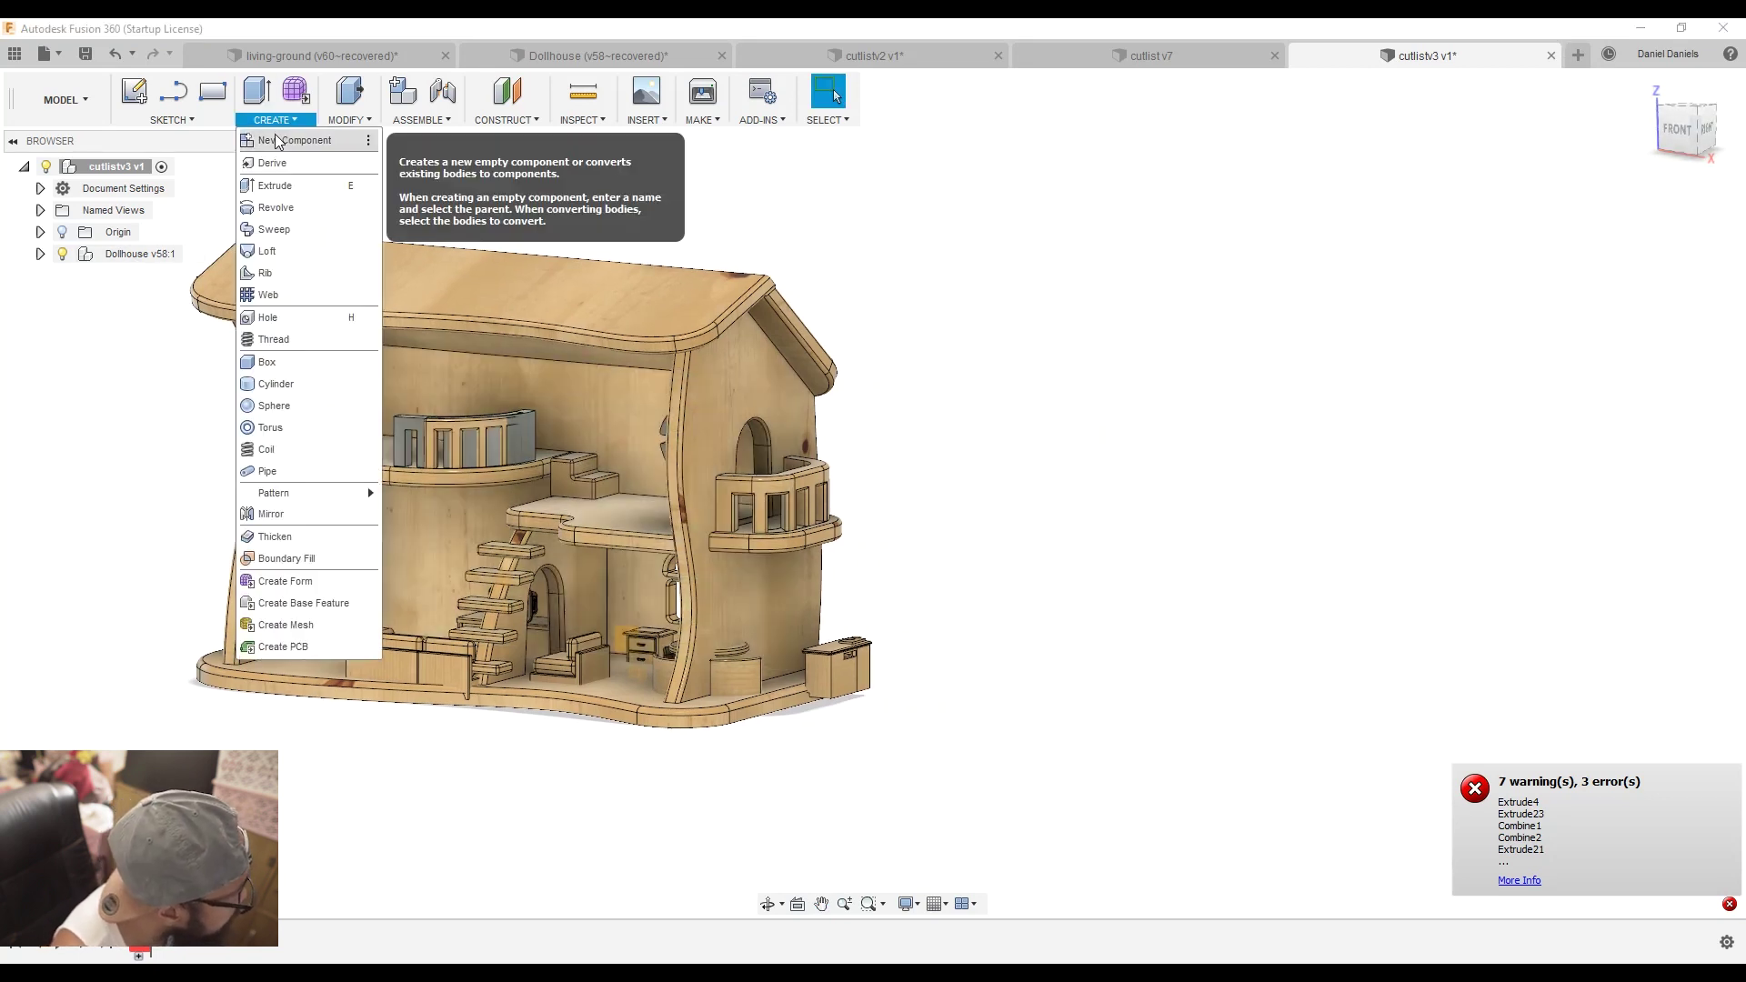
pyautogui.click(279, 136)
pyautogui.moveTo(1628, 336); pyautogui.dragTo(1405, 338)
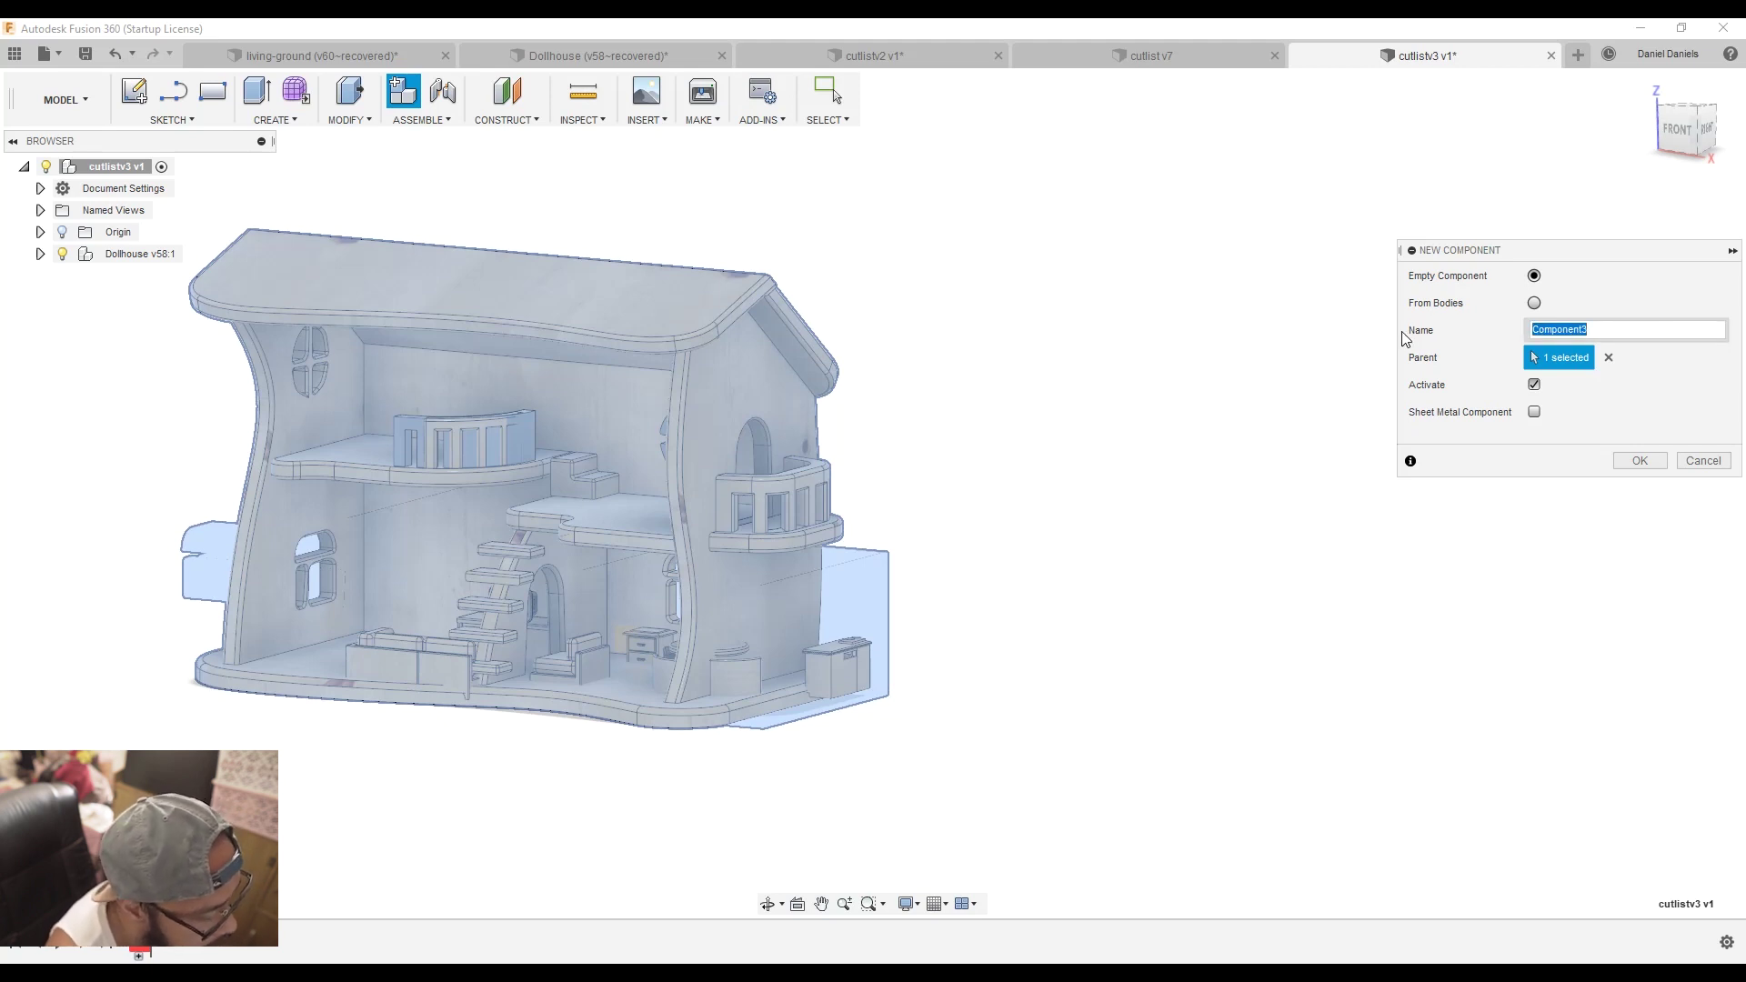
pyautogui.write('cutlist')
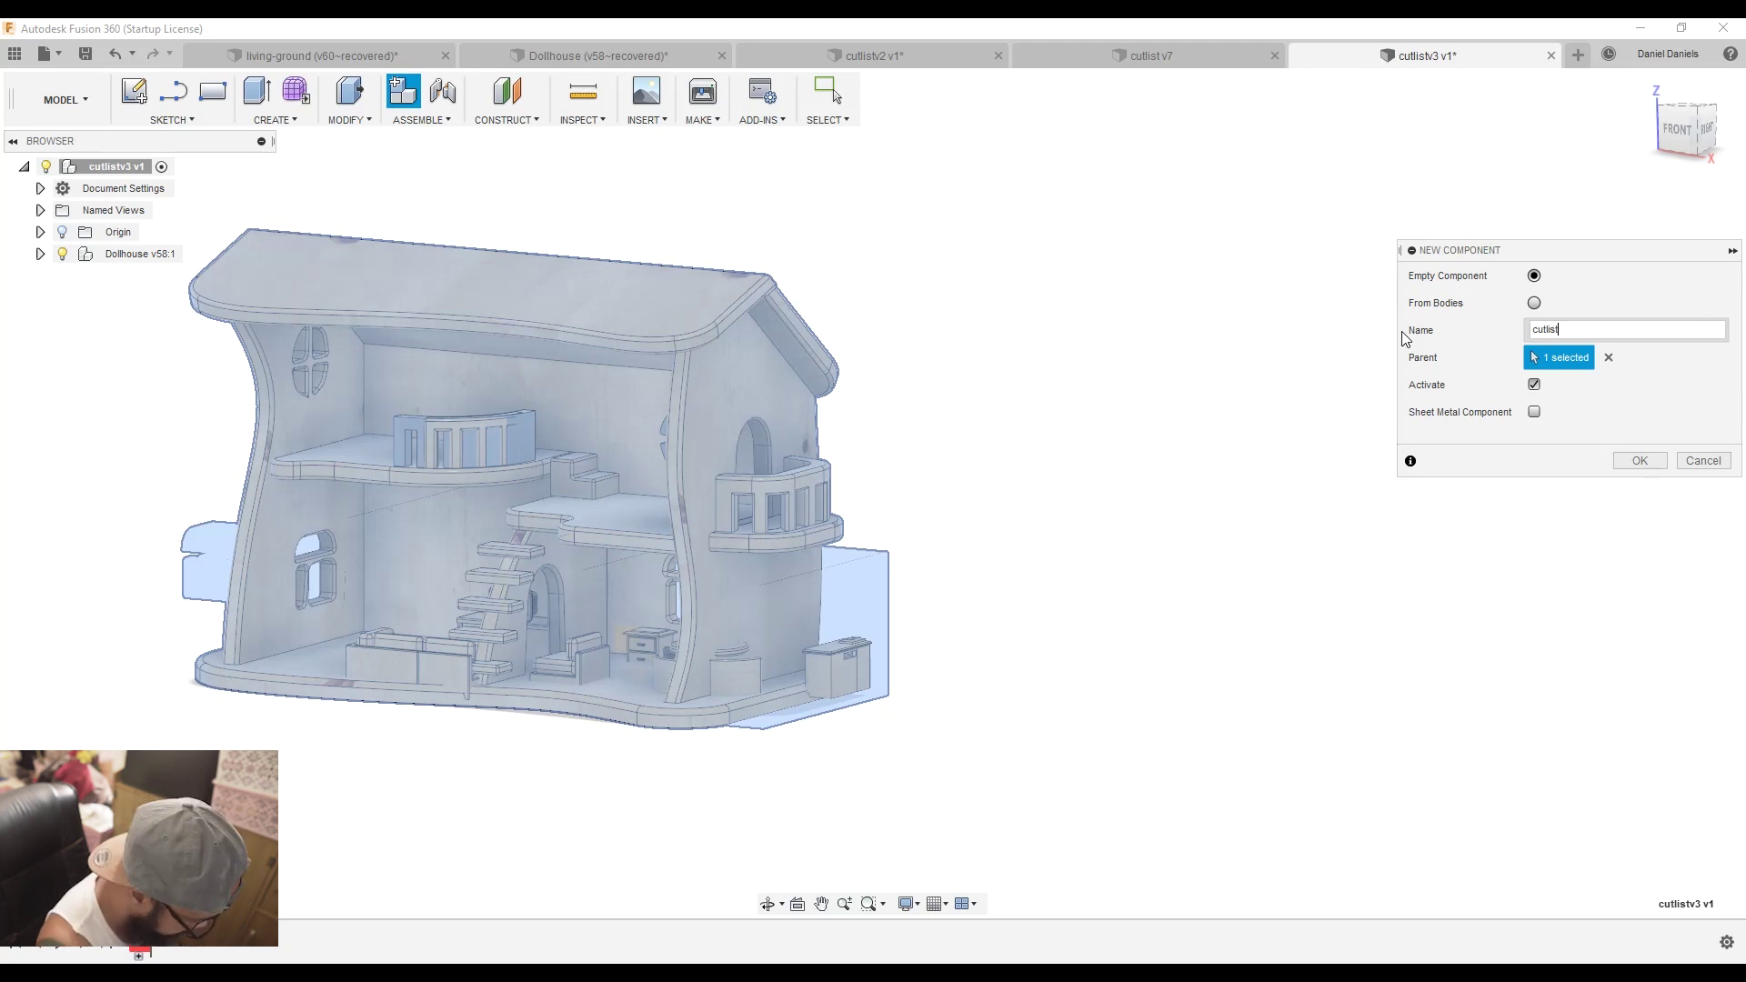
pyautogui.click(1628, 462)
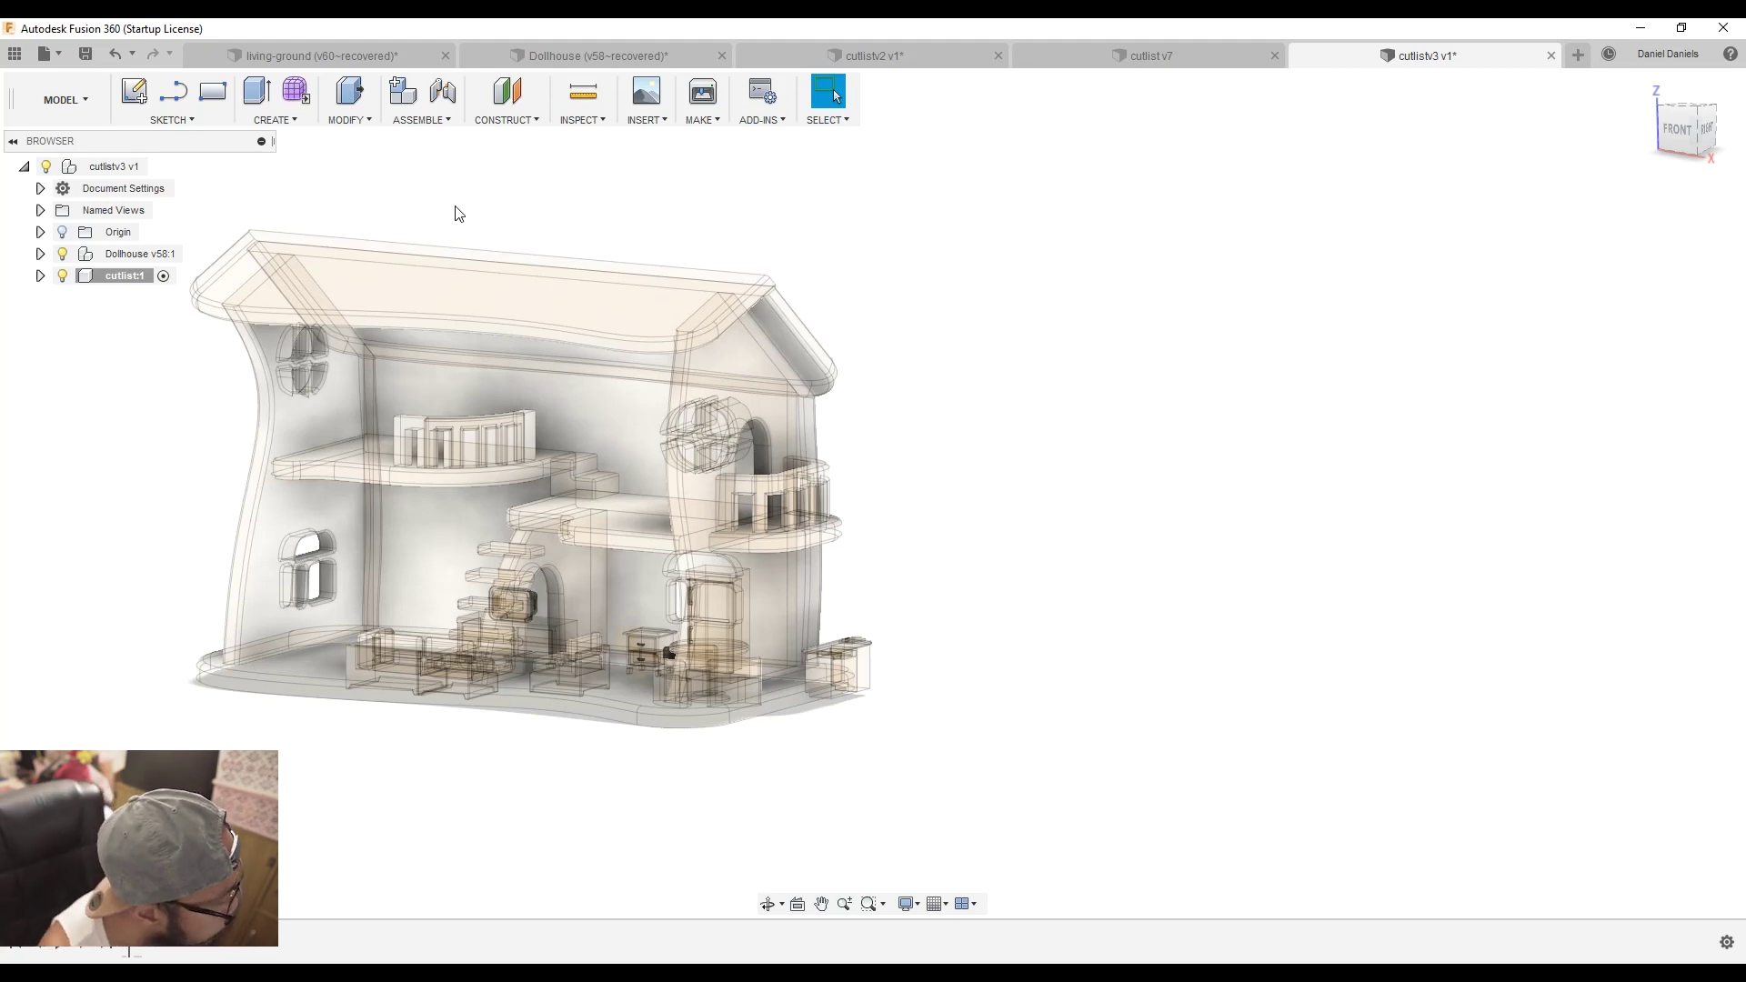
pyautogui.click(172, 119)
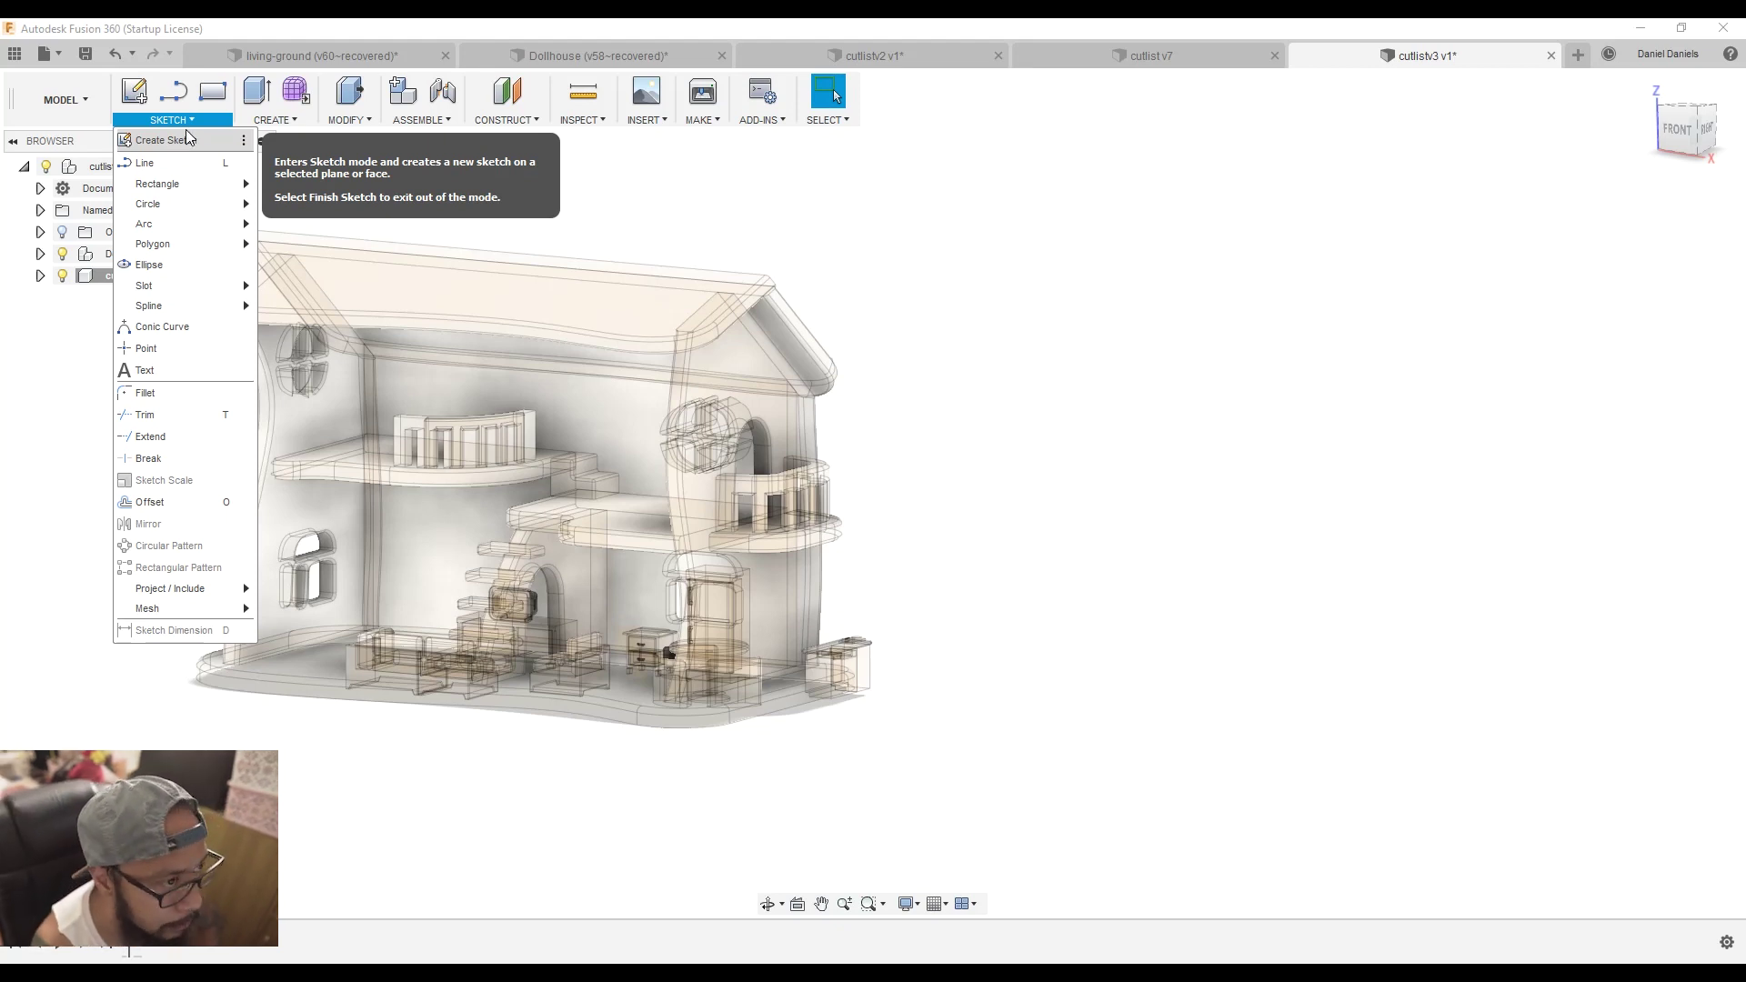
# - Start a sketch on the XZ plane at the dollhouse base and frame the top view
pyautogui.press('Escape')
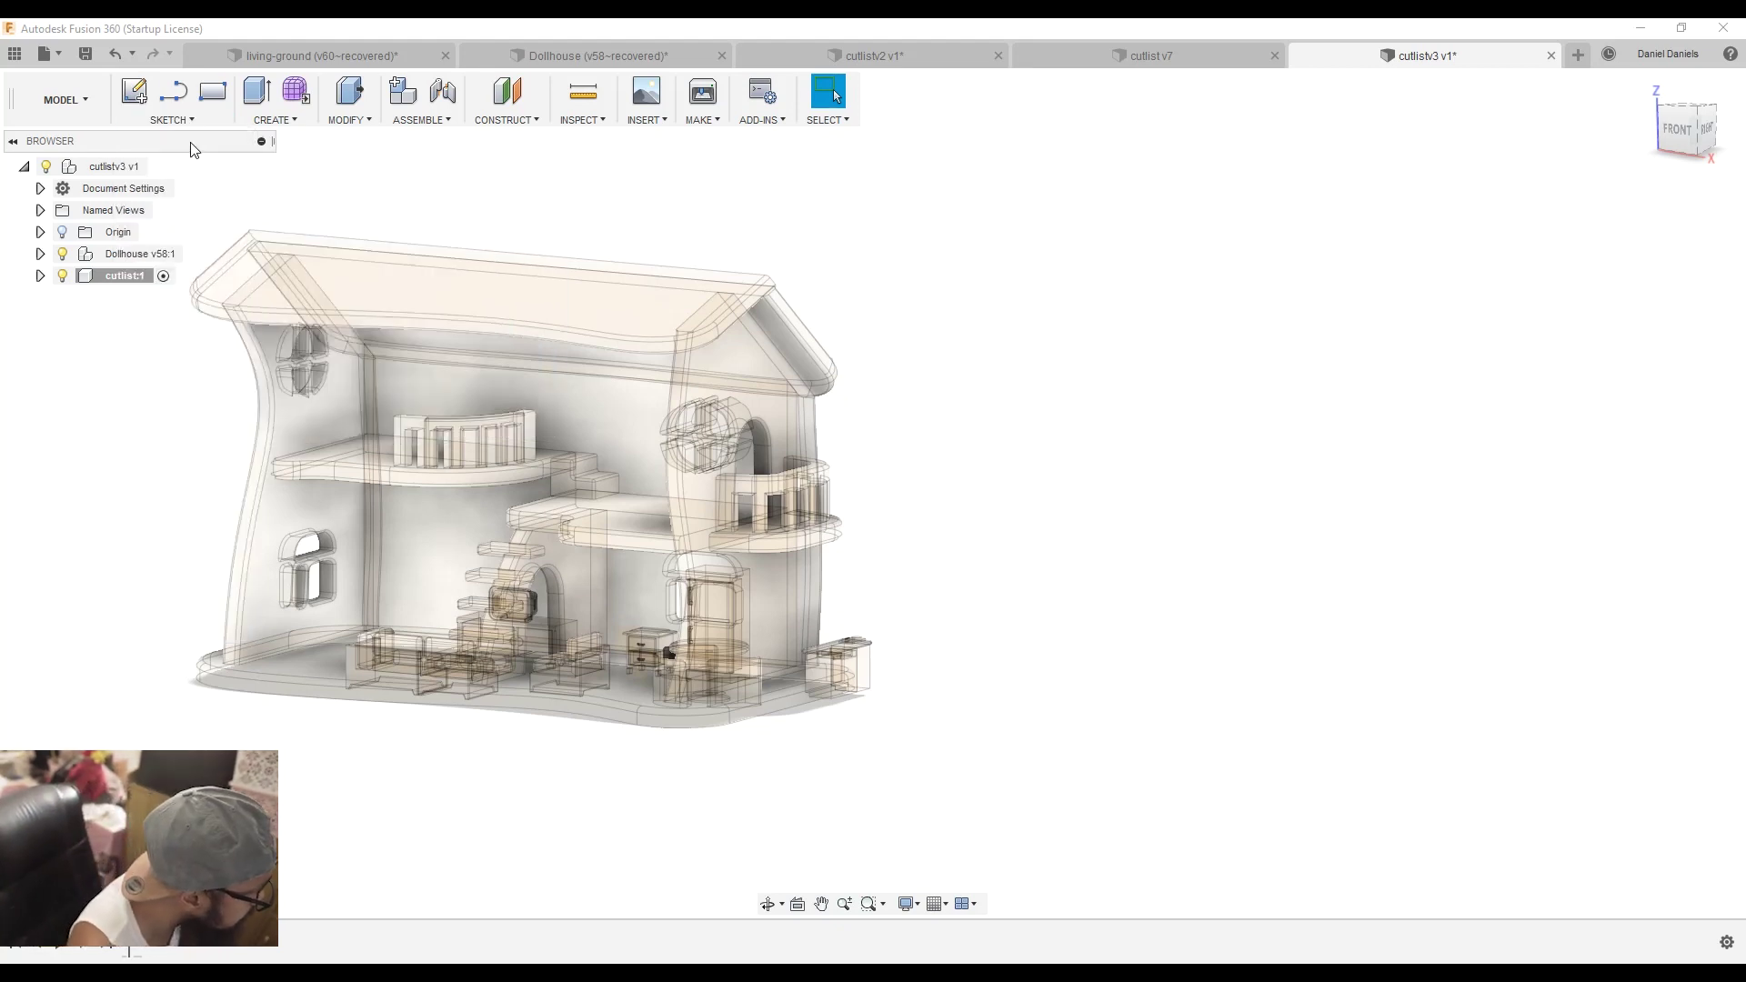
pyautogui.press('Return')
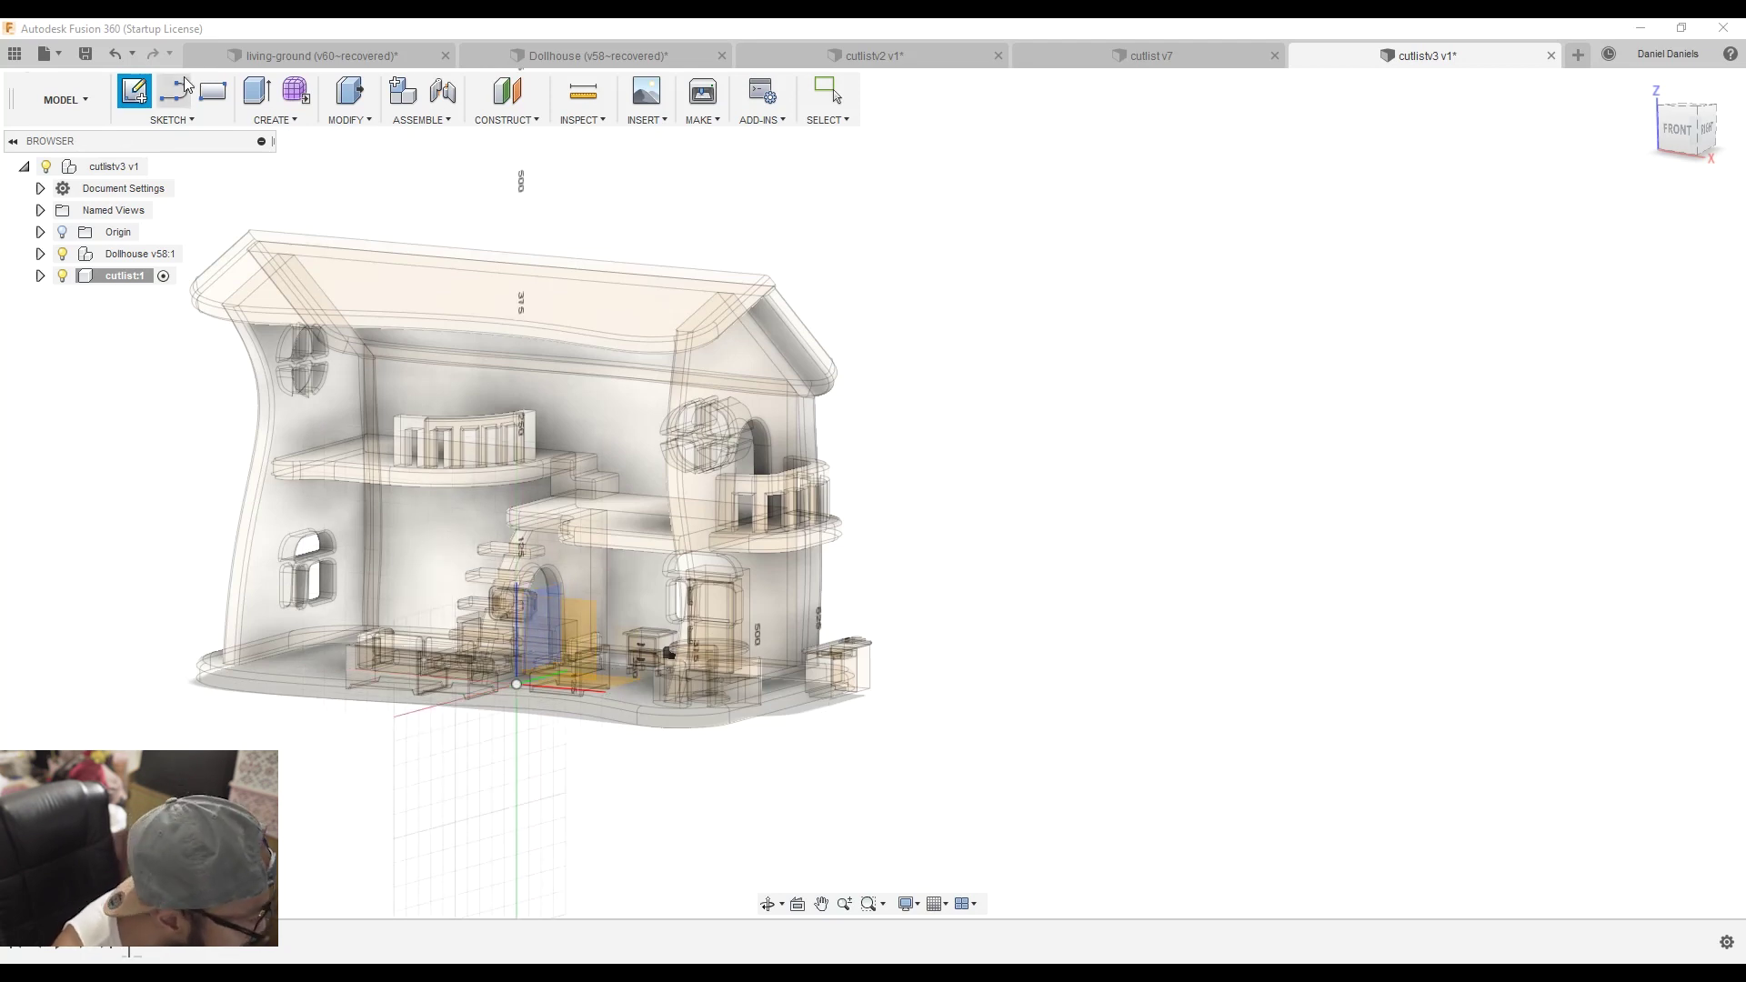
pyautogui.click(167, 118)
pyautogui.click(162, 146)
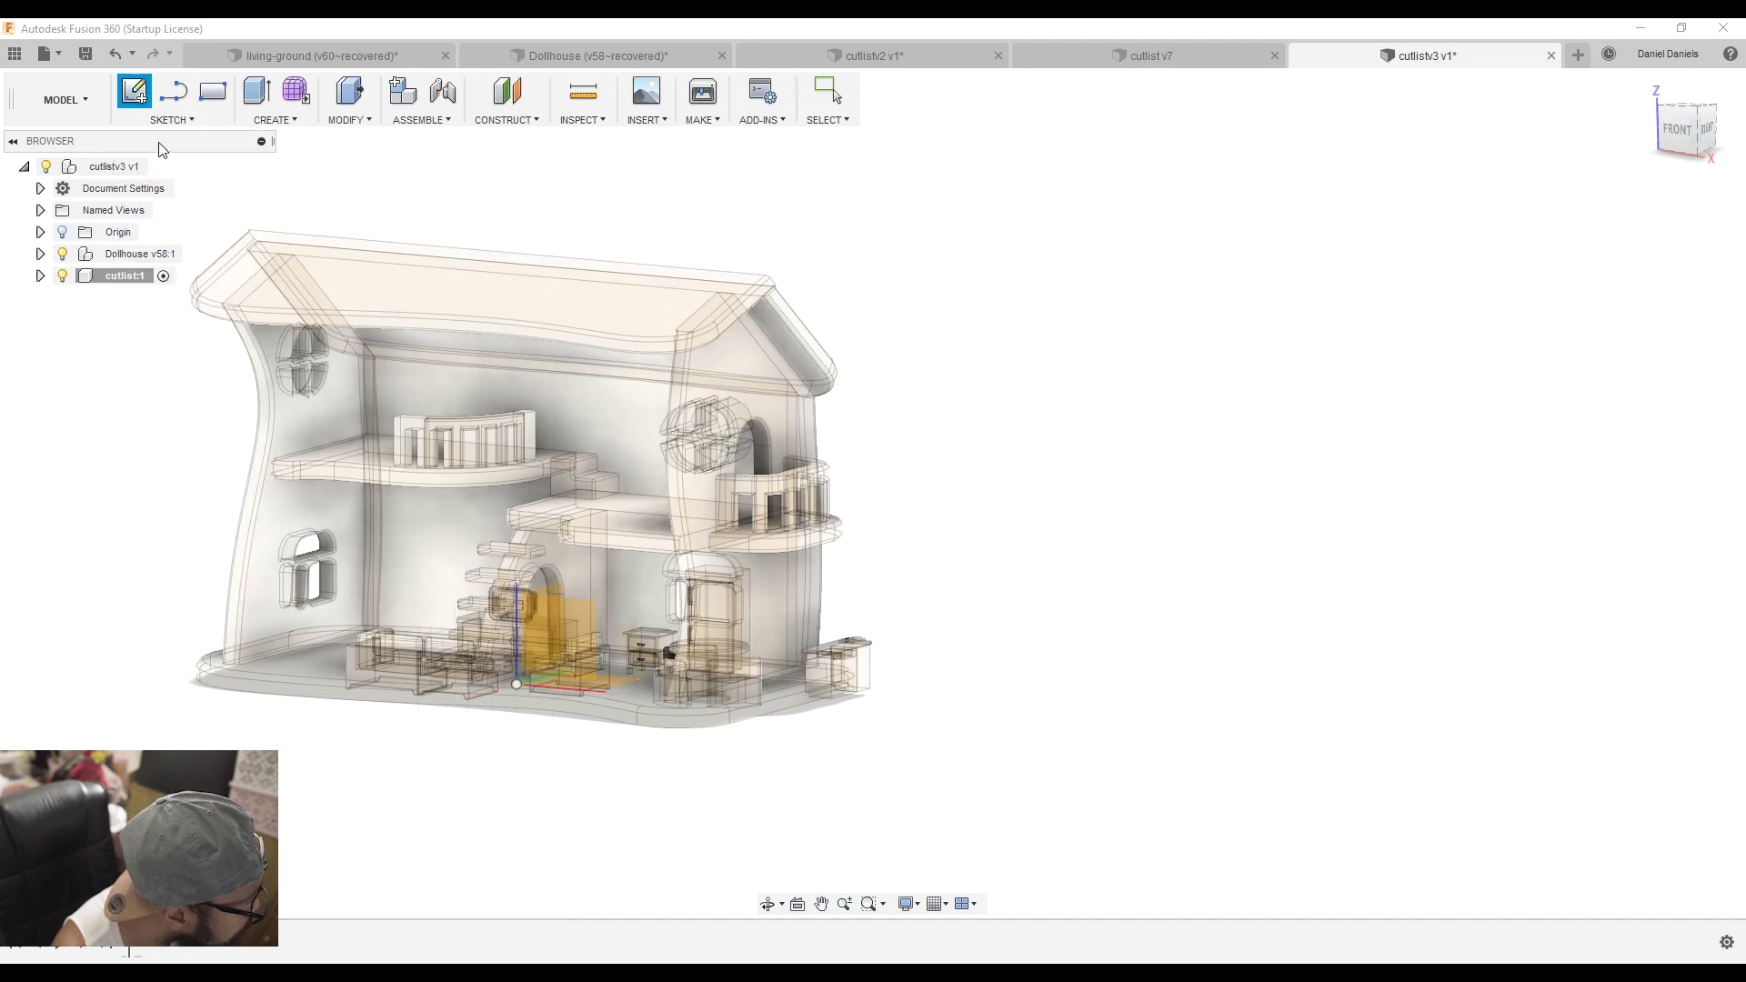
pyautogui.scroll(4, 402, 647)
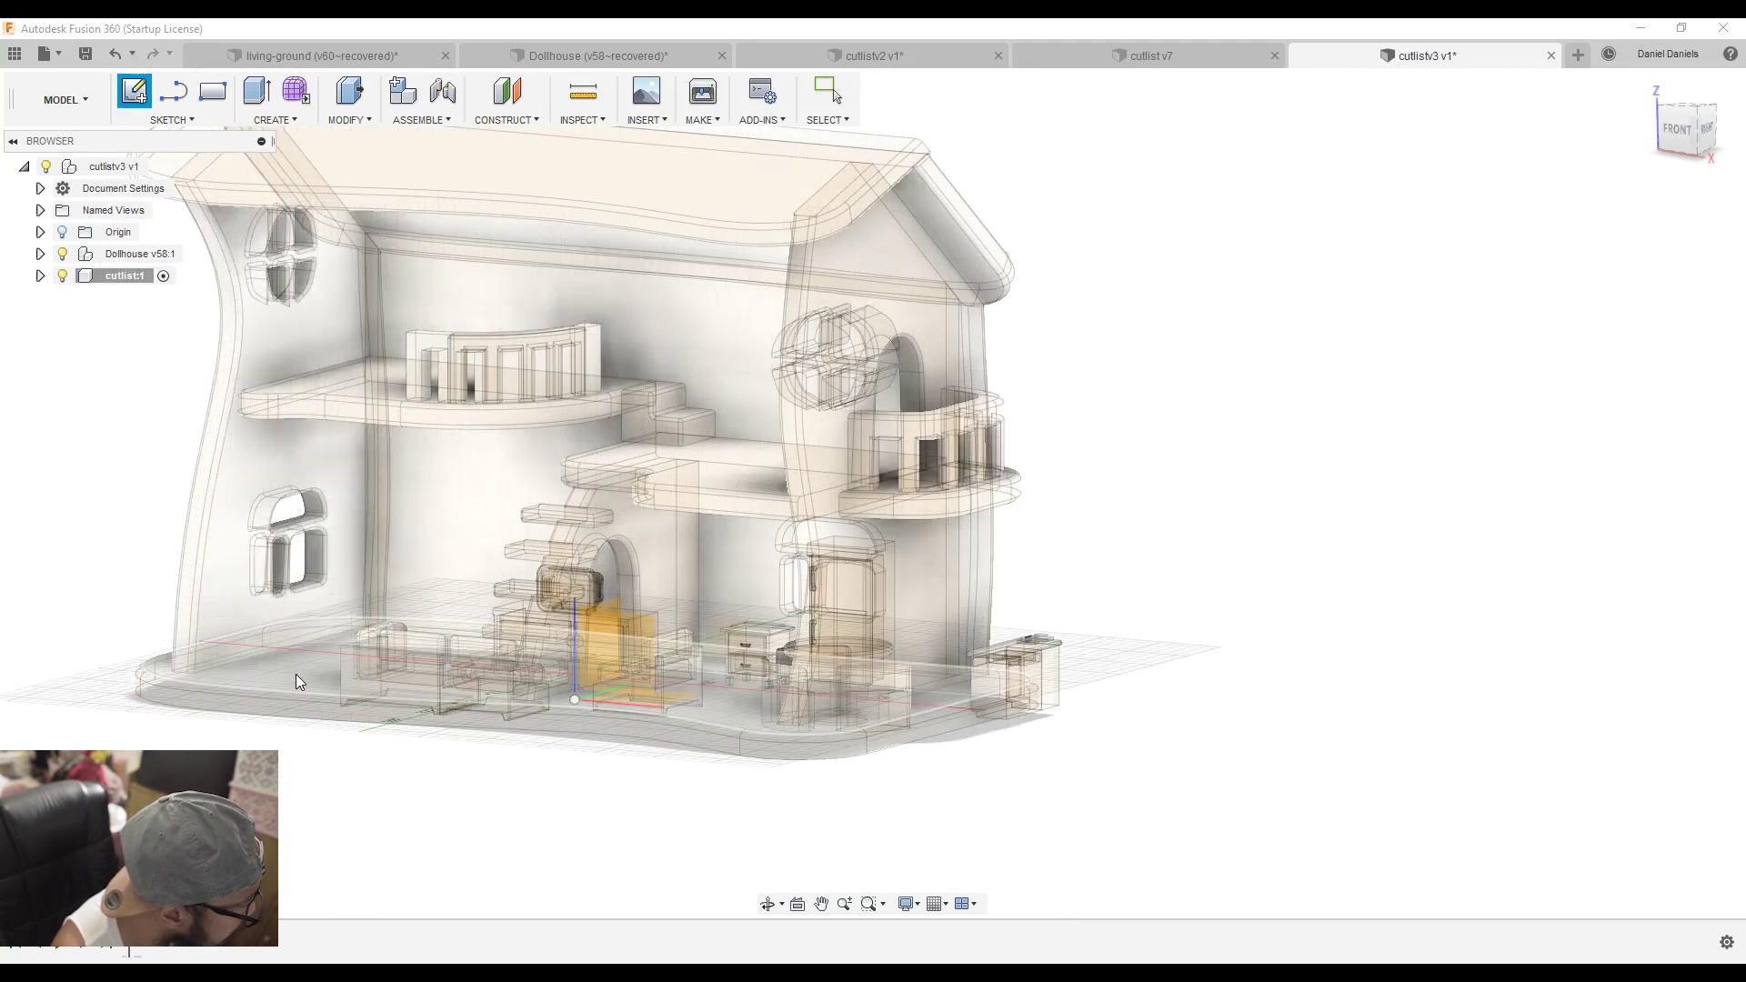
pyautogui.click(297, 676)
pyautogui.moveTo(1107, 612); pyautogui.dragTo(468, 686, button='middle')
pyautogui.scroll(-3, 1127, 389)
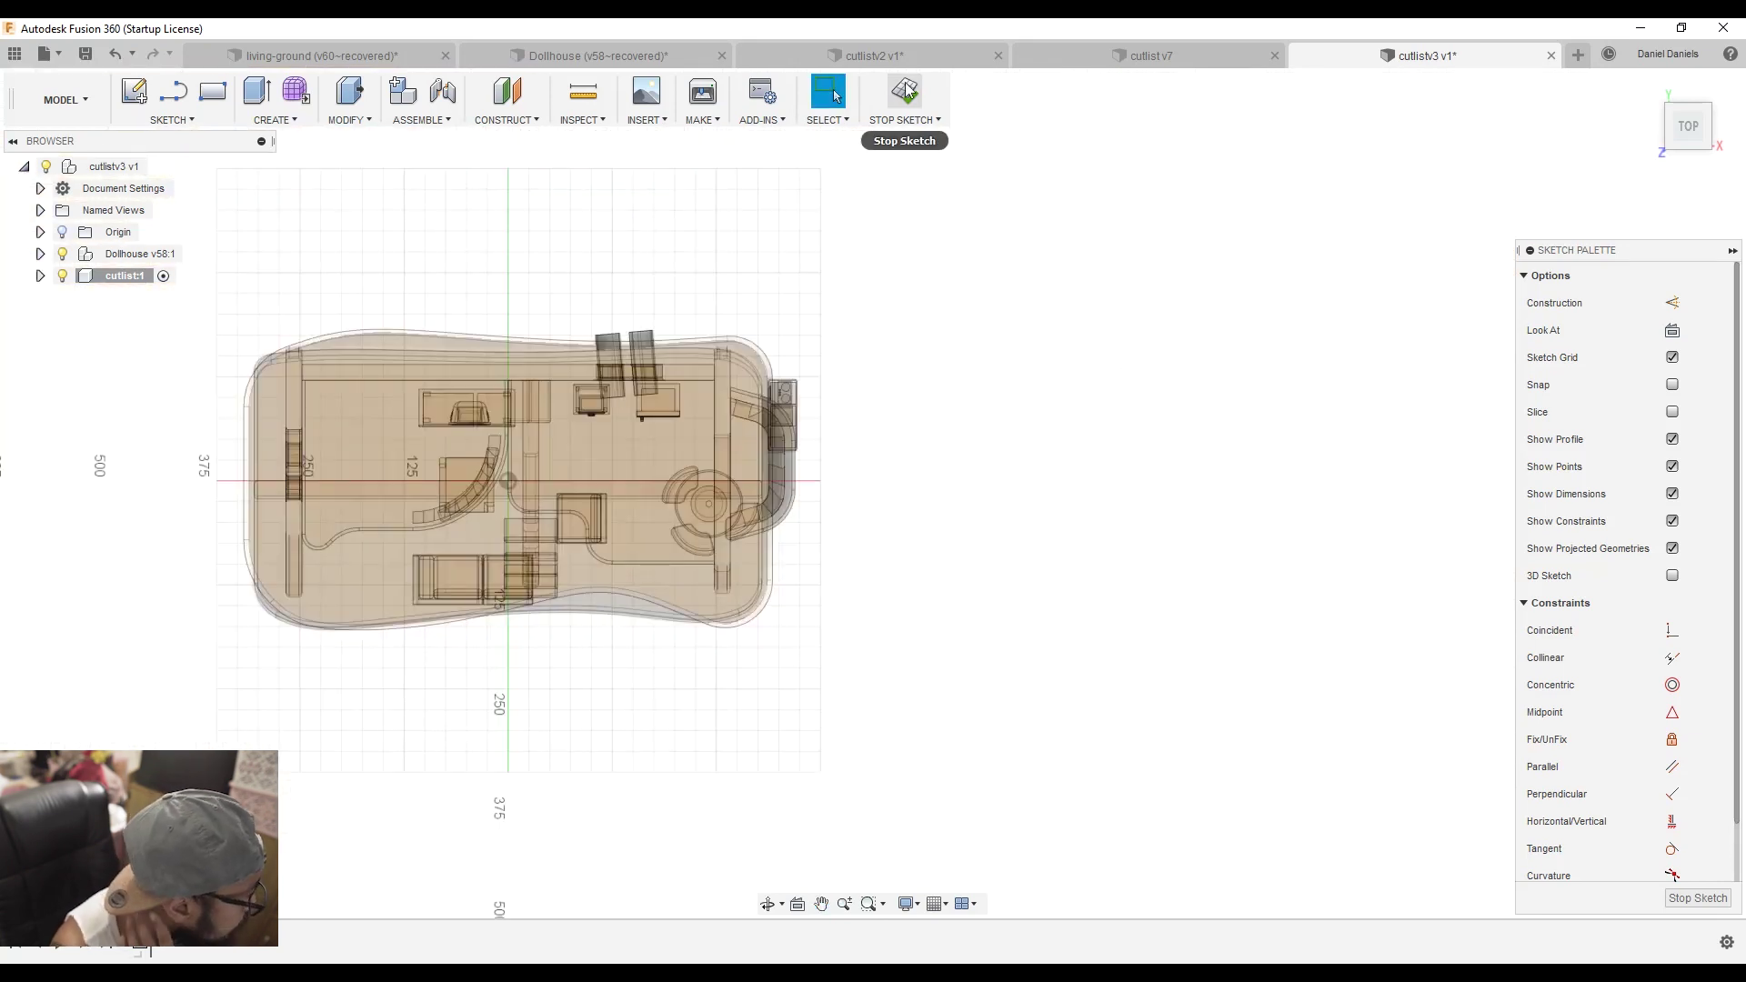
# - Draw a long rectangle for the stock board and add a length dimension to it
pyautogui.click(213, 91)
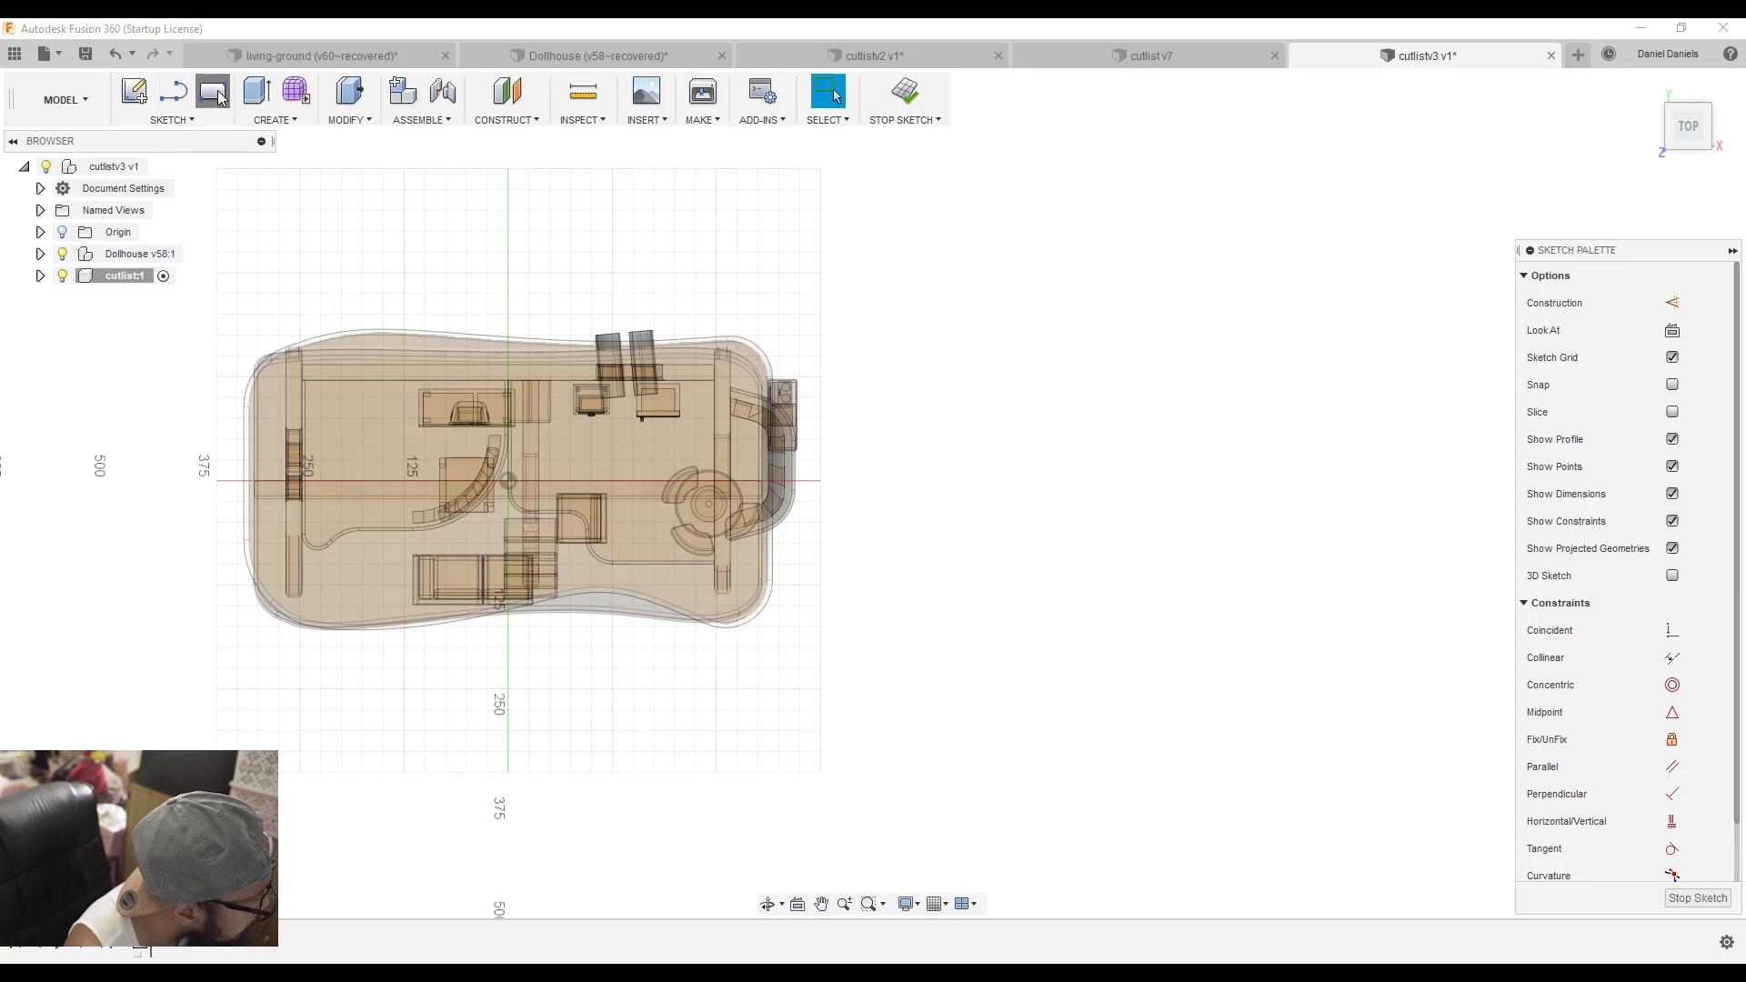
pyautogui.click(1053, 178)
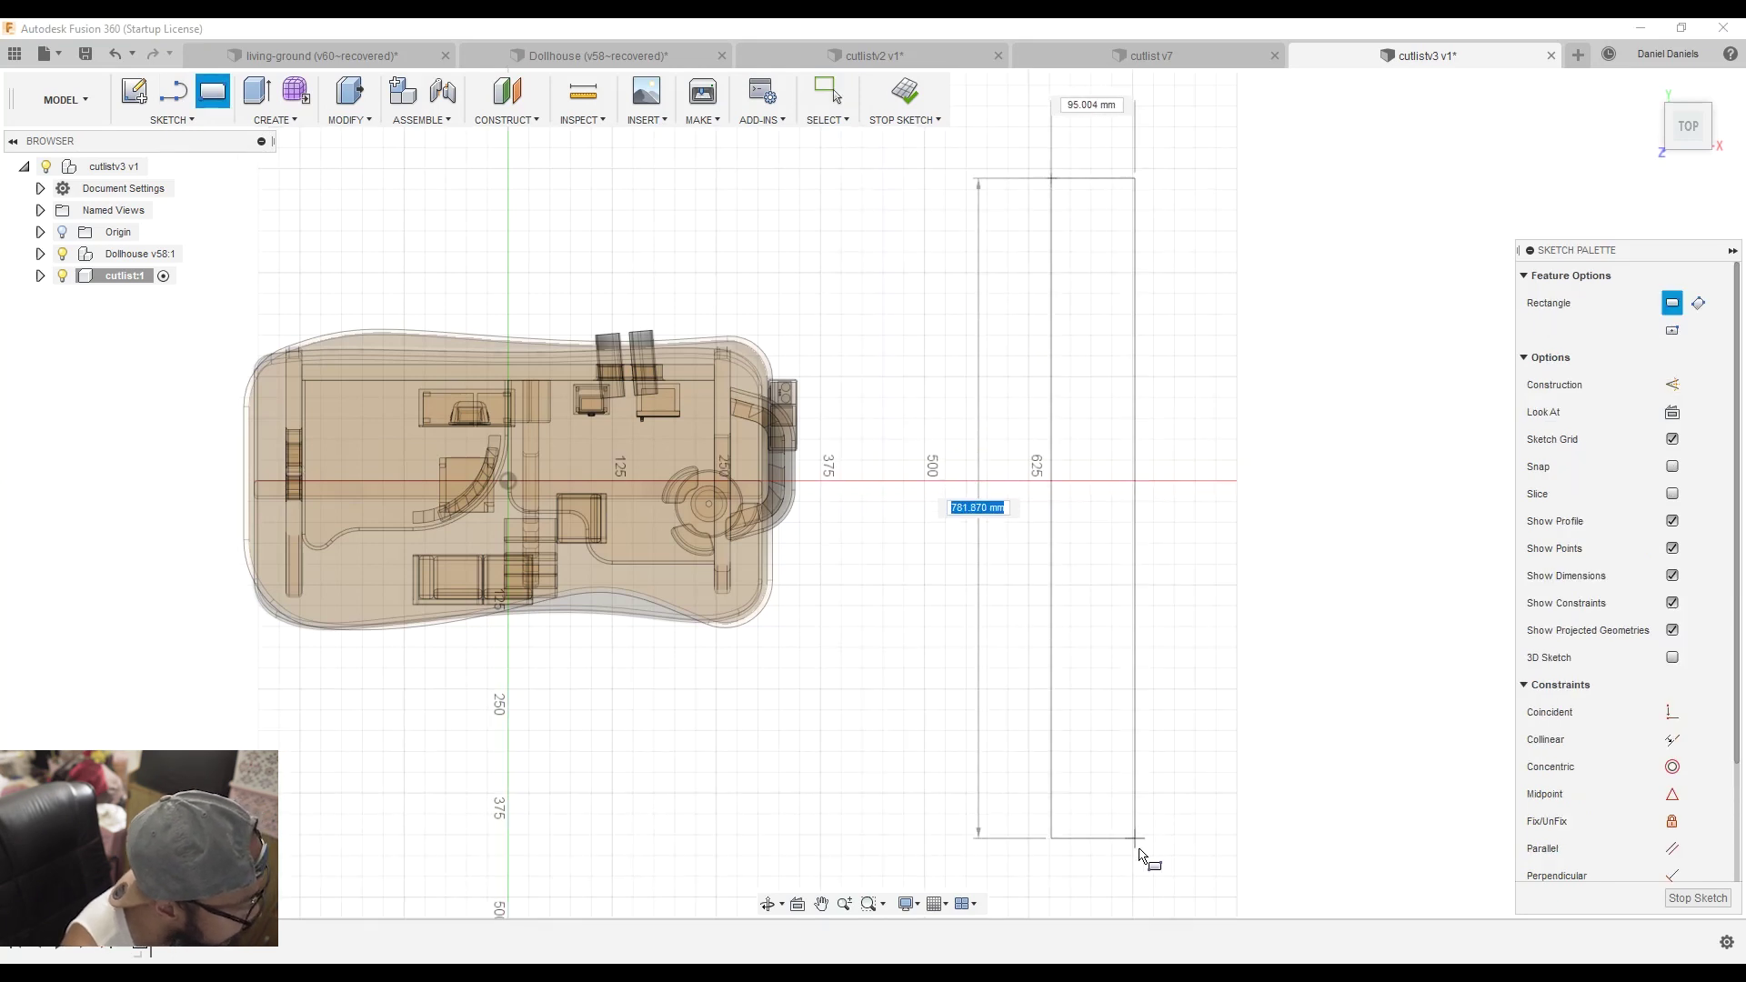
pyautogui.click(1134, 858)
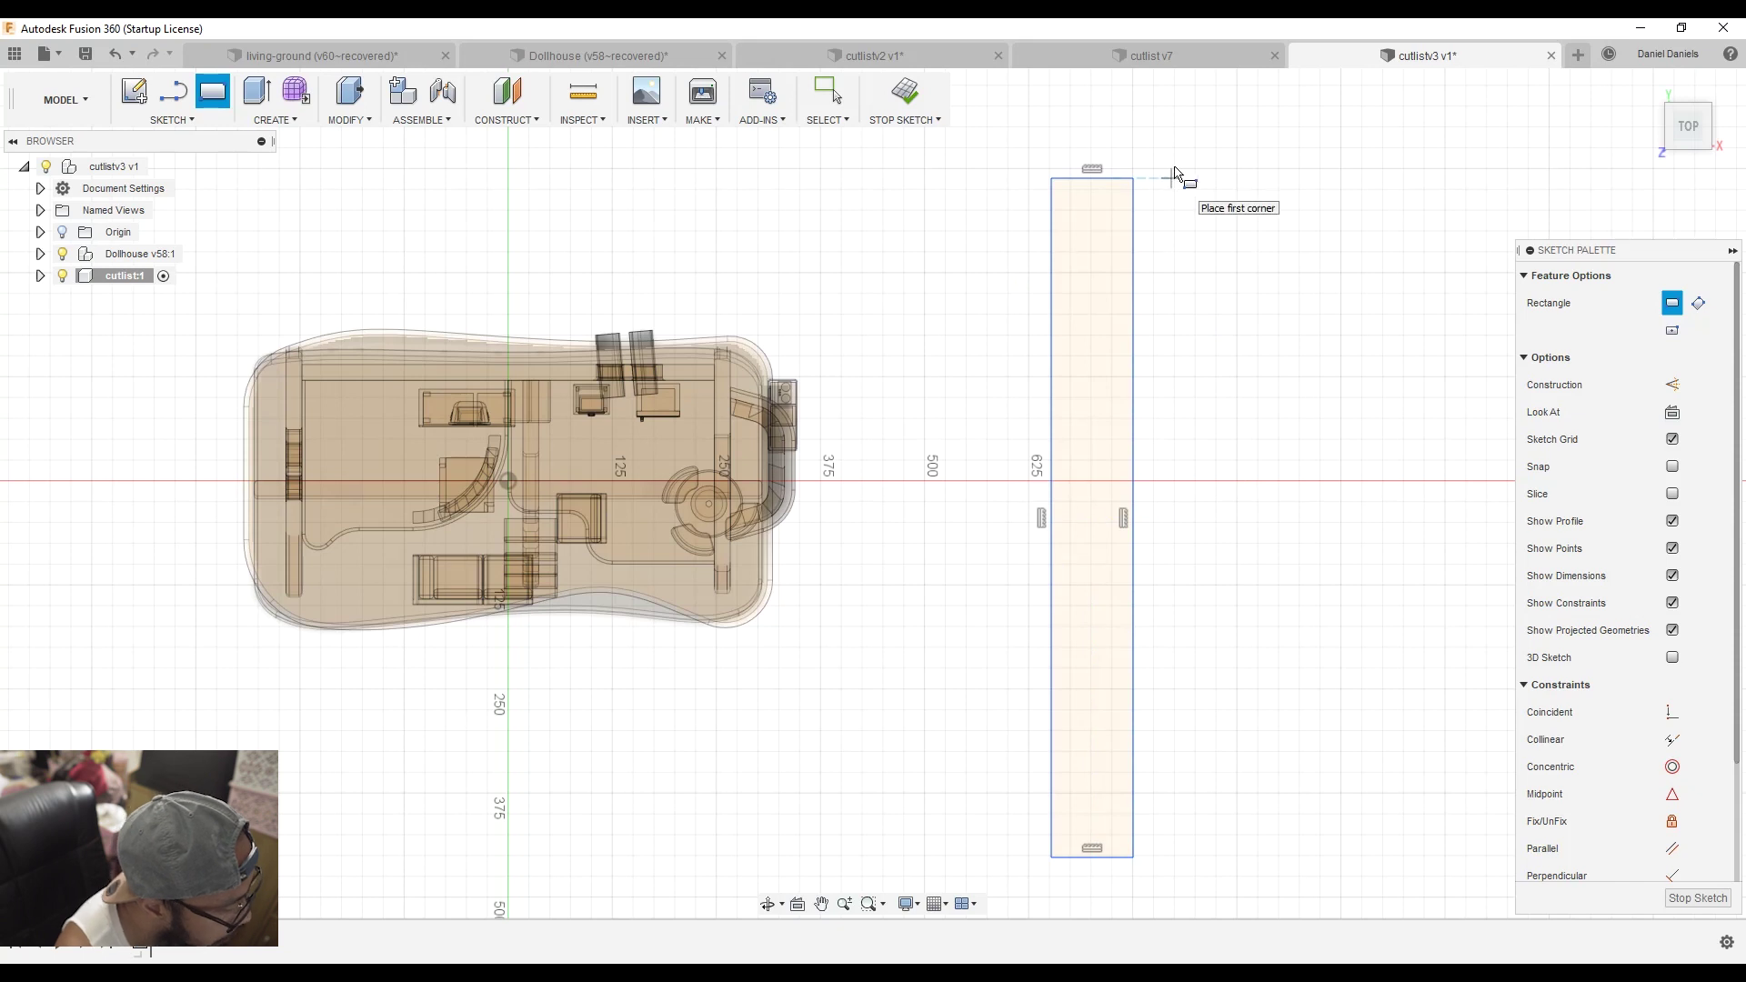
pyautogui.press('d')
pyautogui.click(1107, 182)
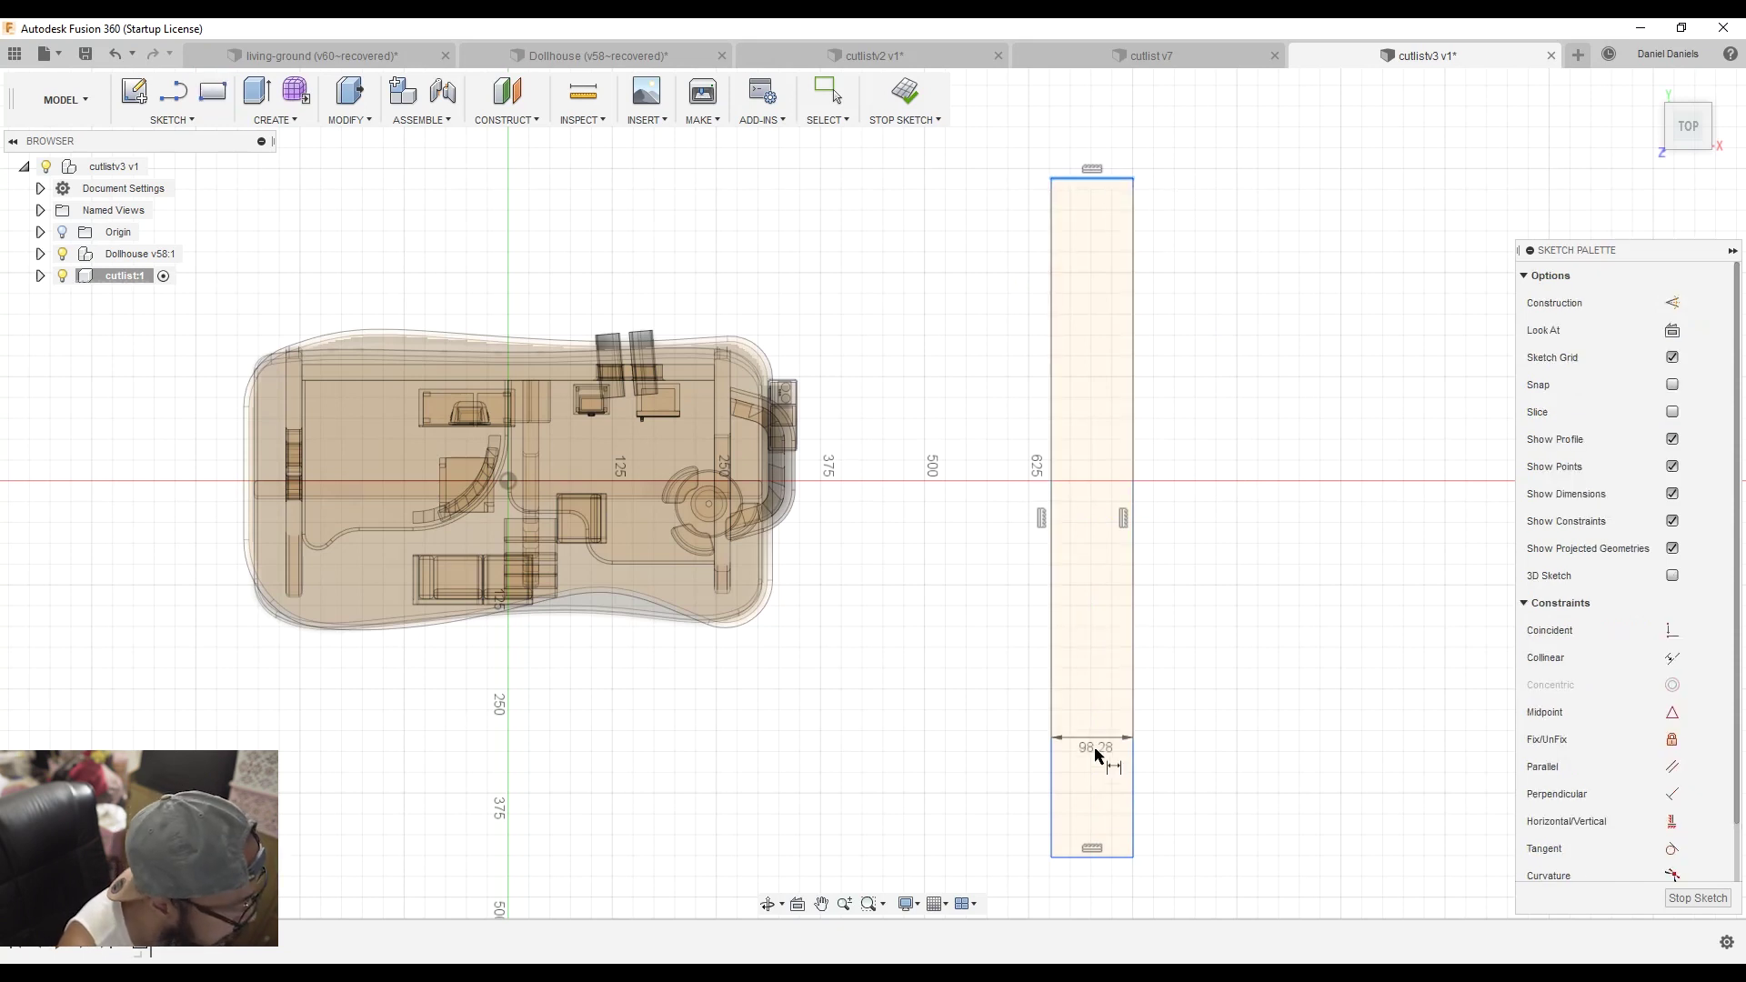
pyautogui.click(1106, 857)
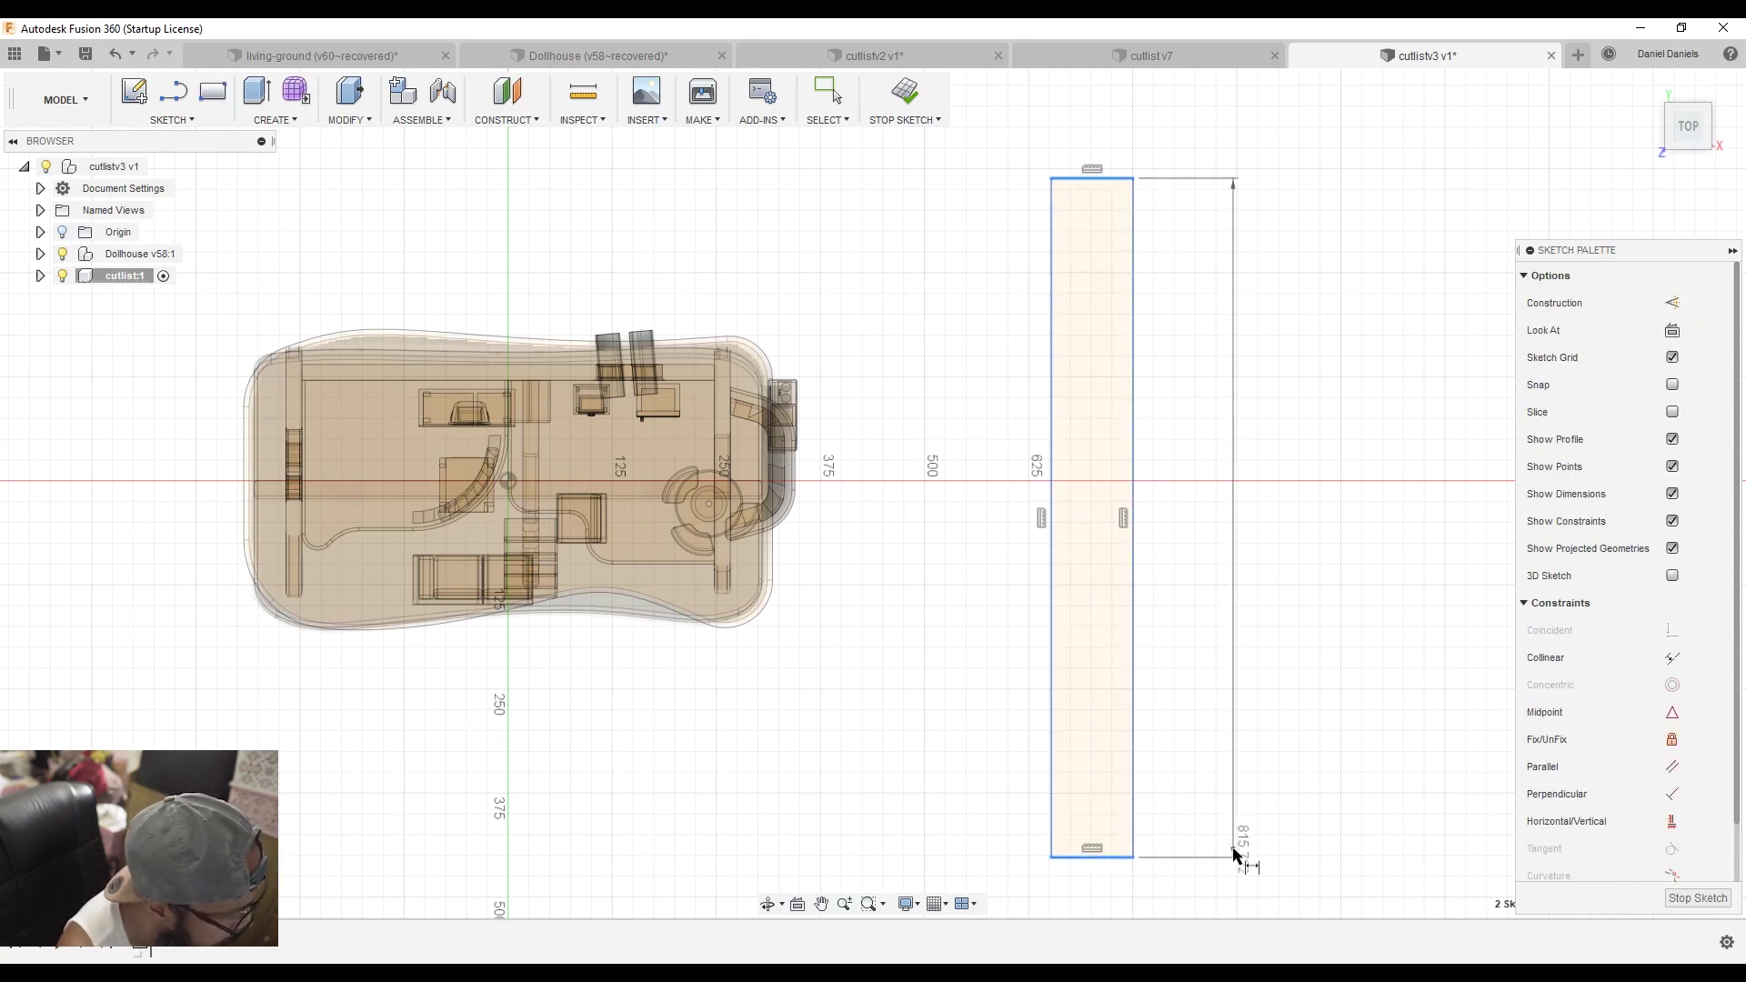
pyautogui.click(1235, 850)
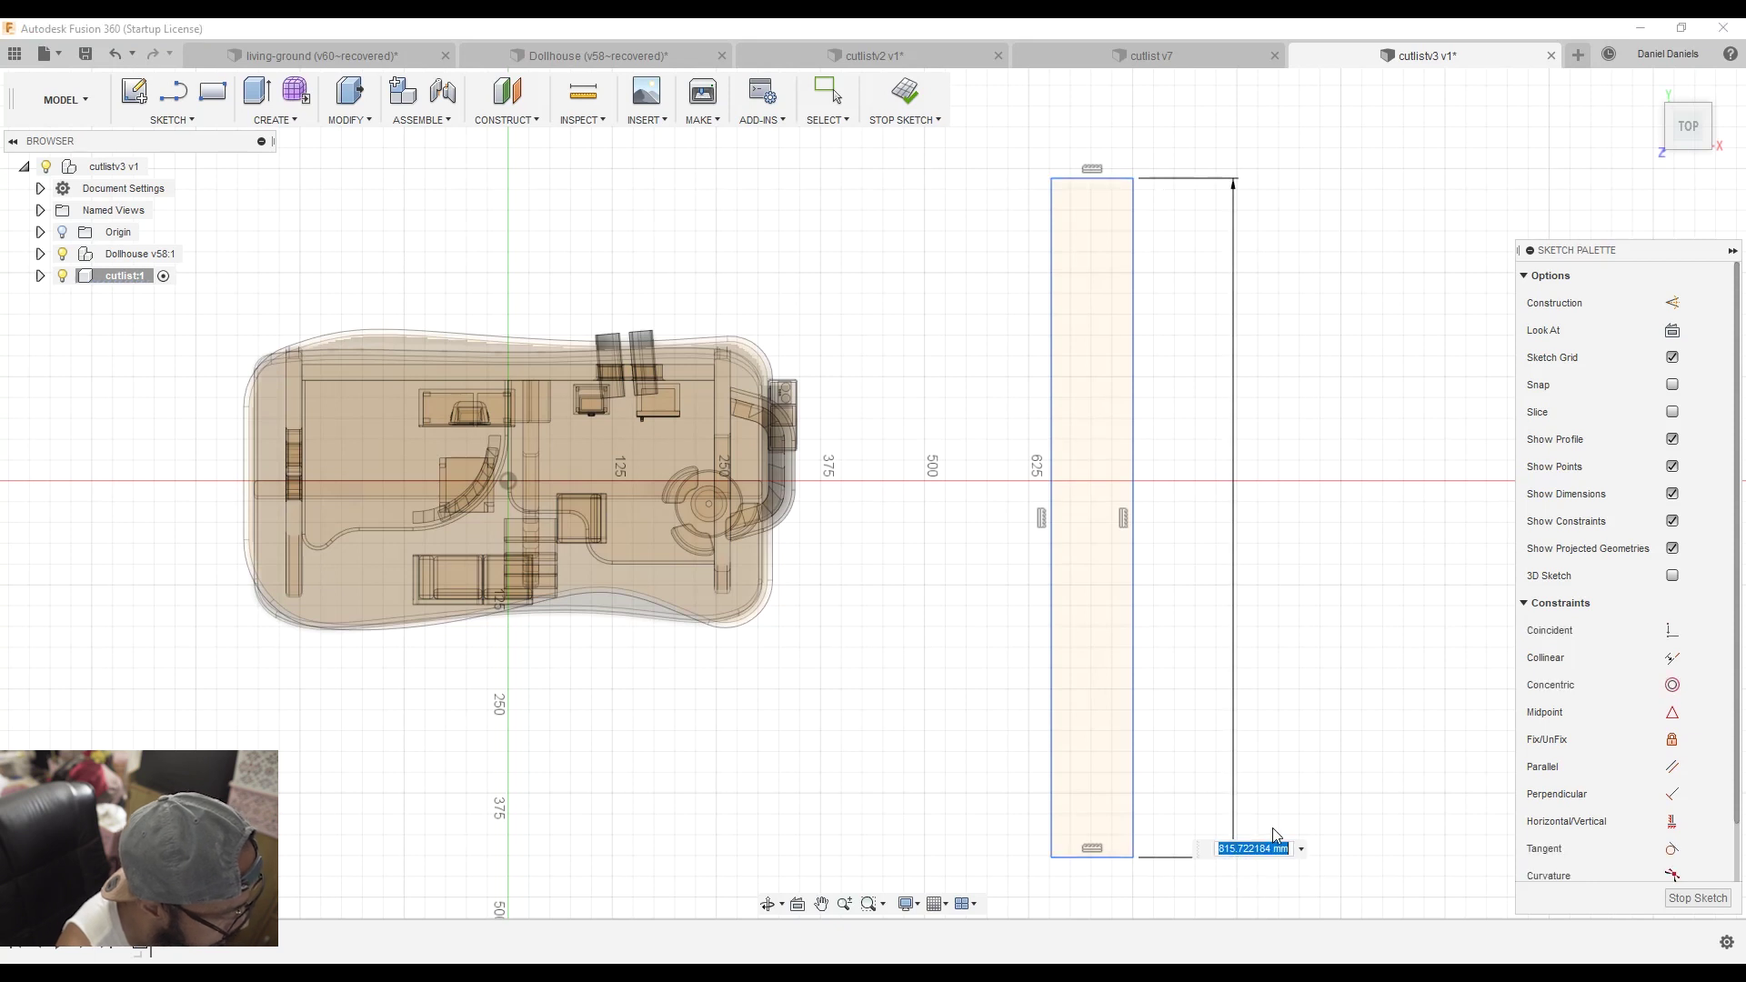
# - Change the document units to inches in Document Settings
pyautogui.click(40, 188)
pyautogui.click(150, 210)
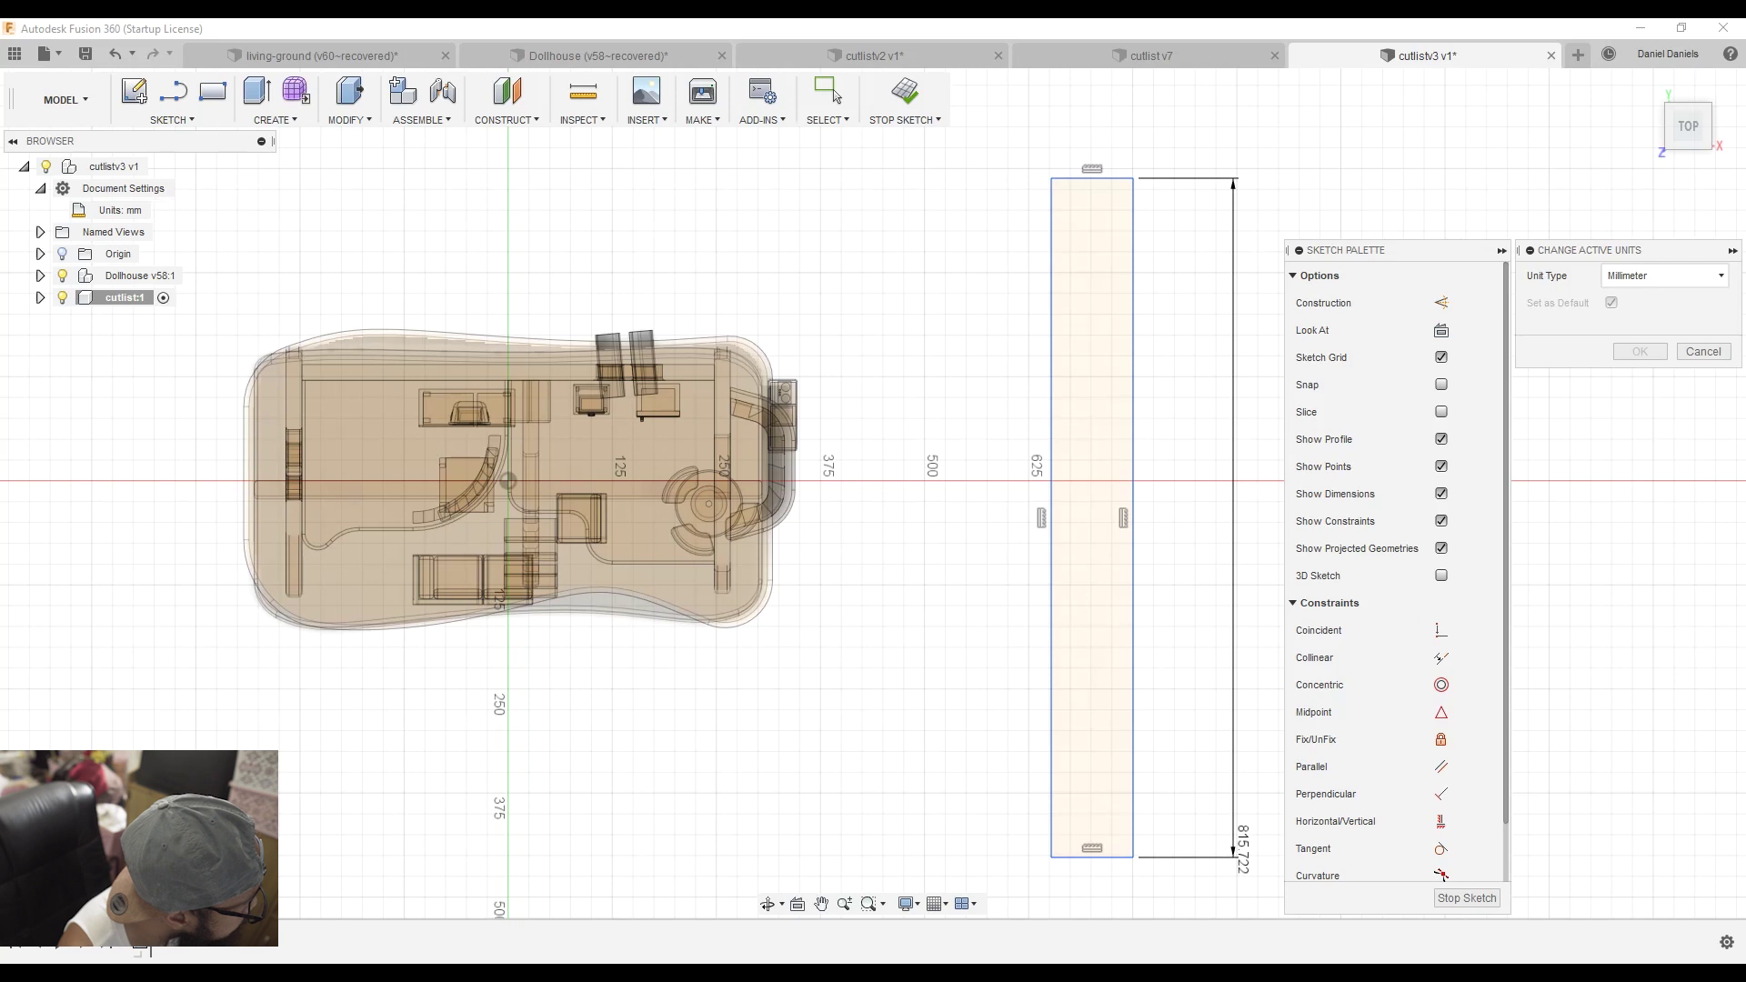
pyautogui.click(1682, 275)
pyautogui.click(1632, 360)
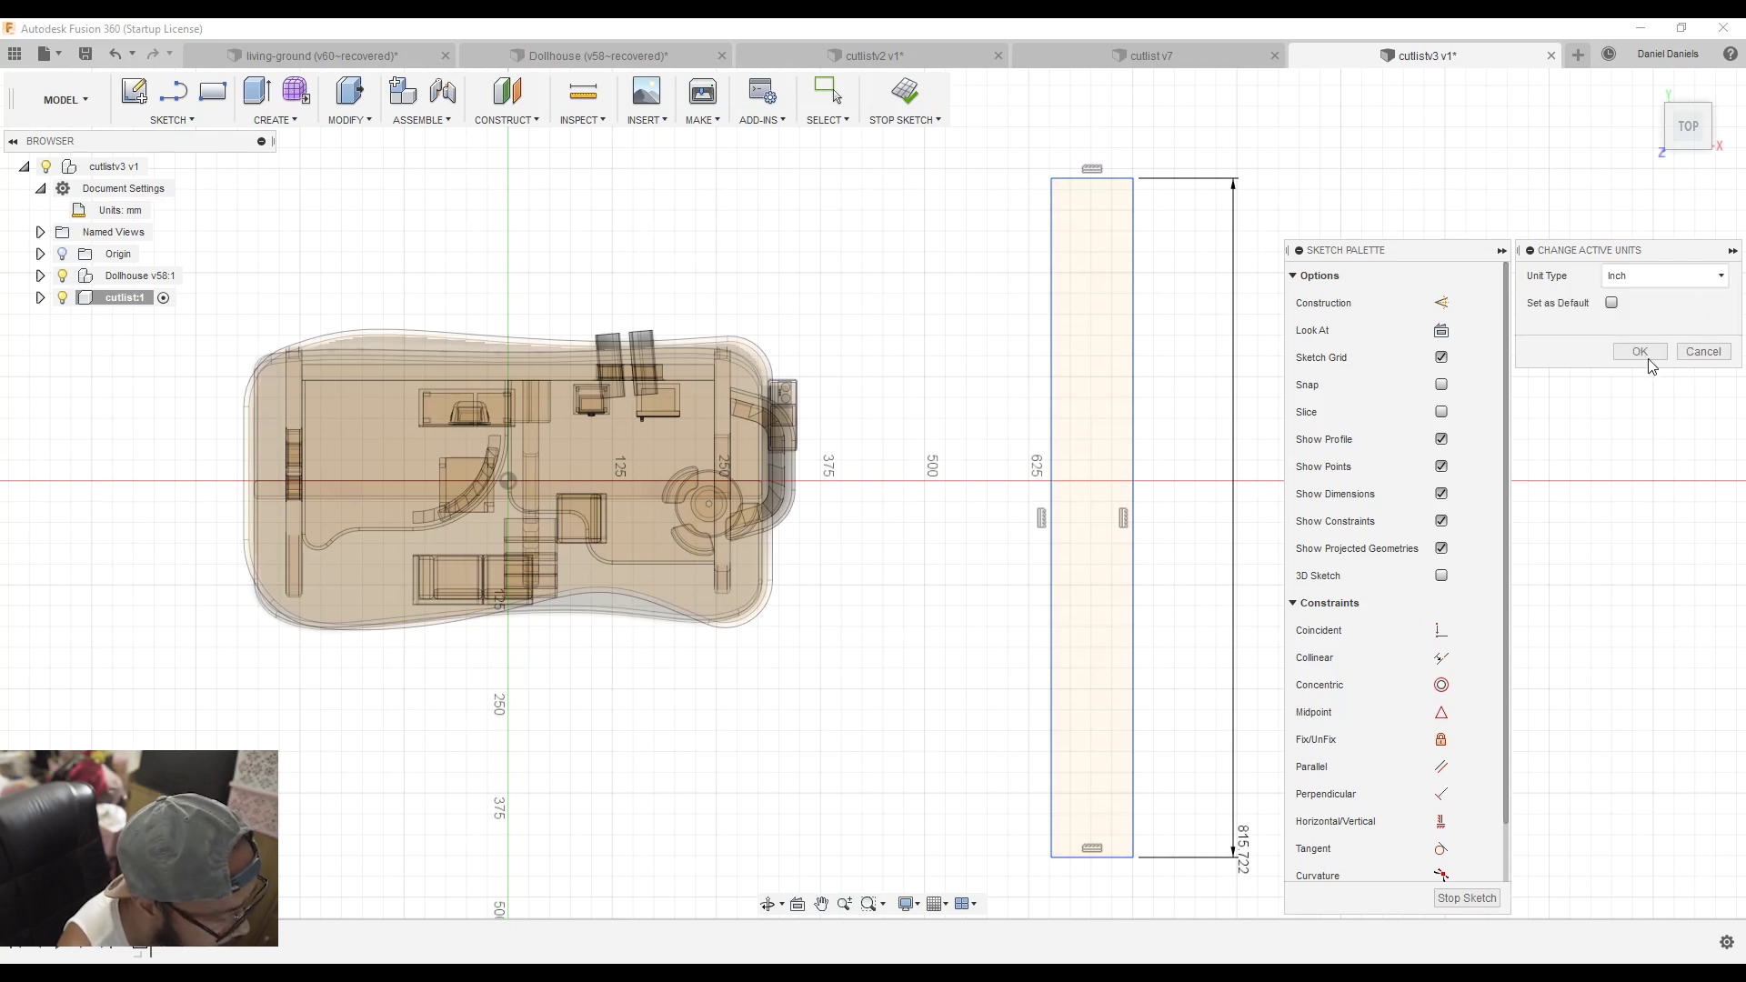
pyautogui.click(1642, 352)
# - Size the rectangle to 72 in long and 7.5 in wide, then finish the sketch
pyautogui.doubleClick(1244, 860)
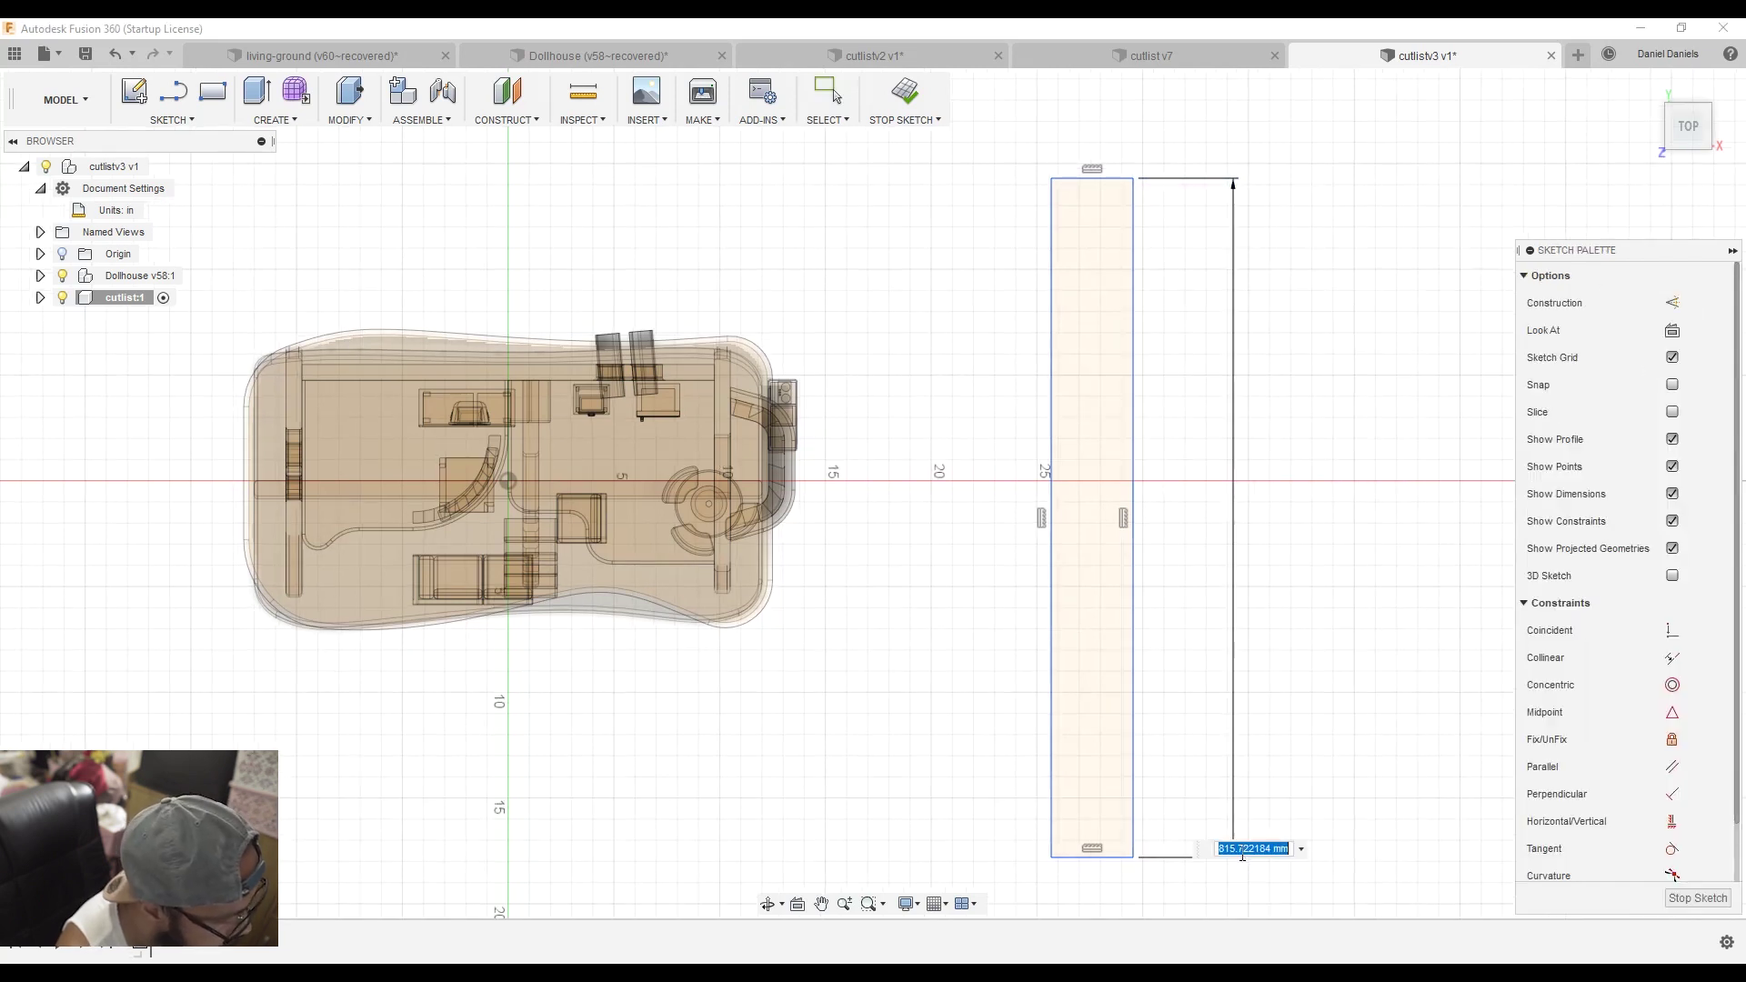
pyautogui.write('72')
pyautogui.press('Return')
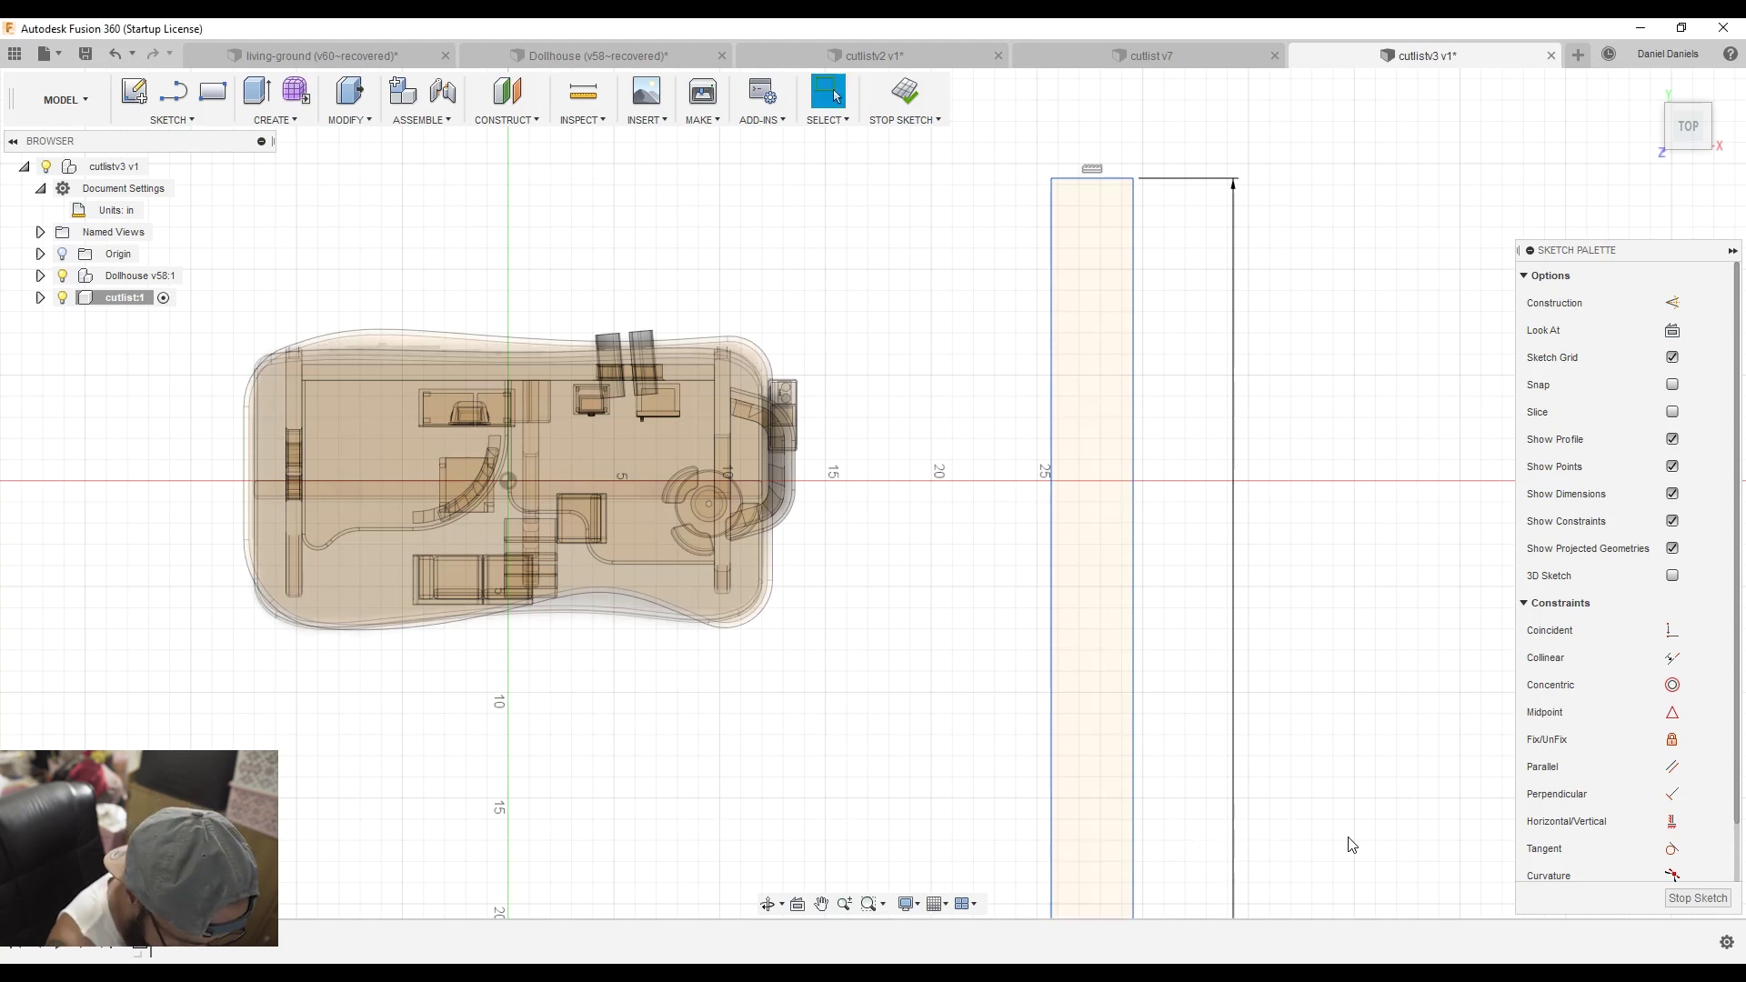
pyautogui.press('d')
pyautogui.click(1053, 264)
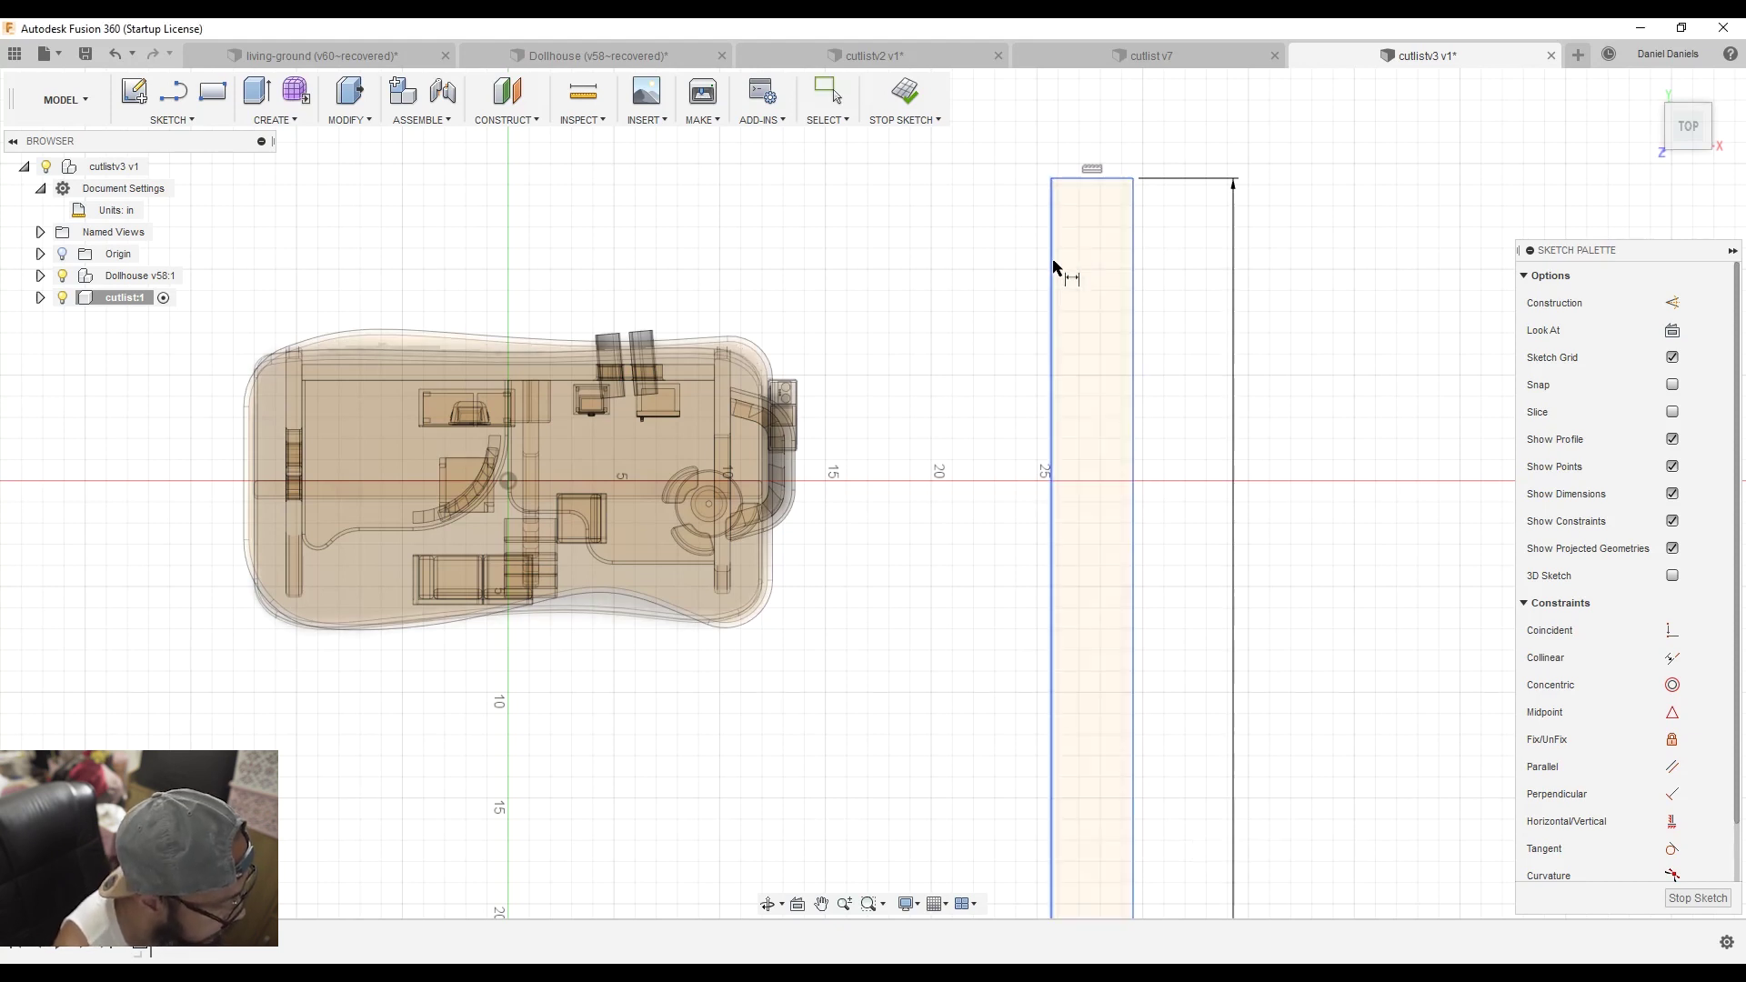
pyautogui.click(1134, 268)
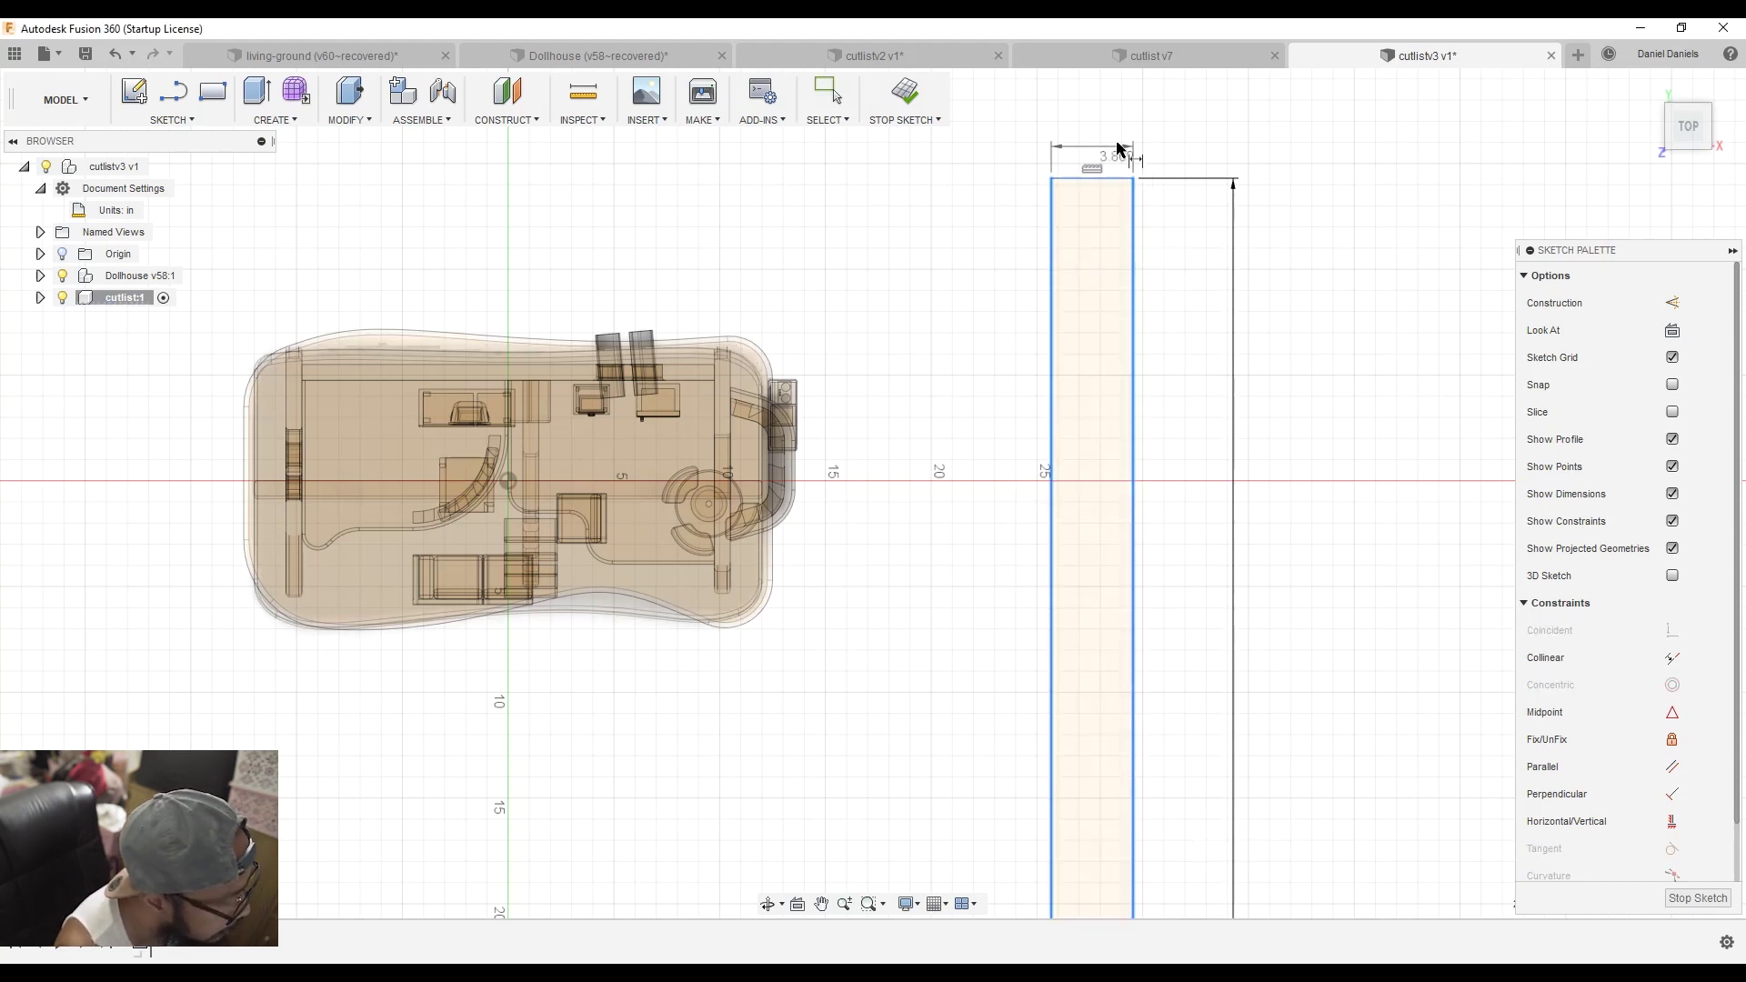
pyautogui.click(1144, 139)
pyautogui.write('7')
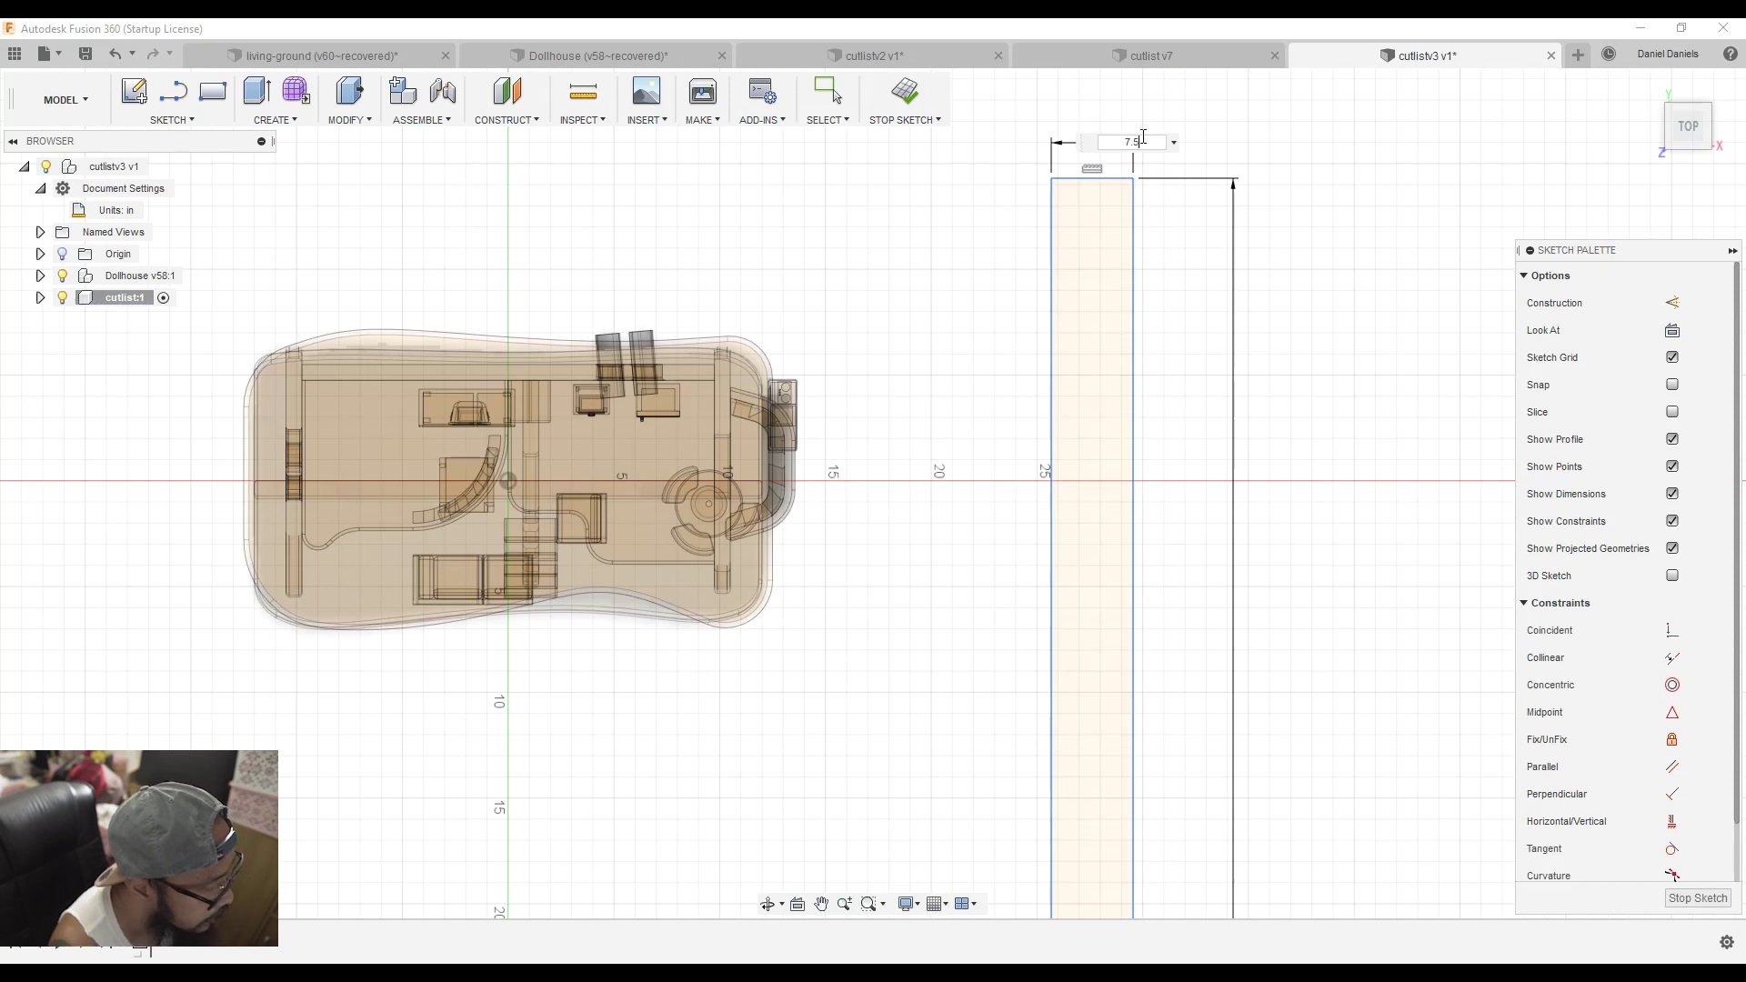
pyautogui.write('.5')
pyautogui.press('Return')
pyautogui.scroll(-4, 1237, 382)
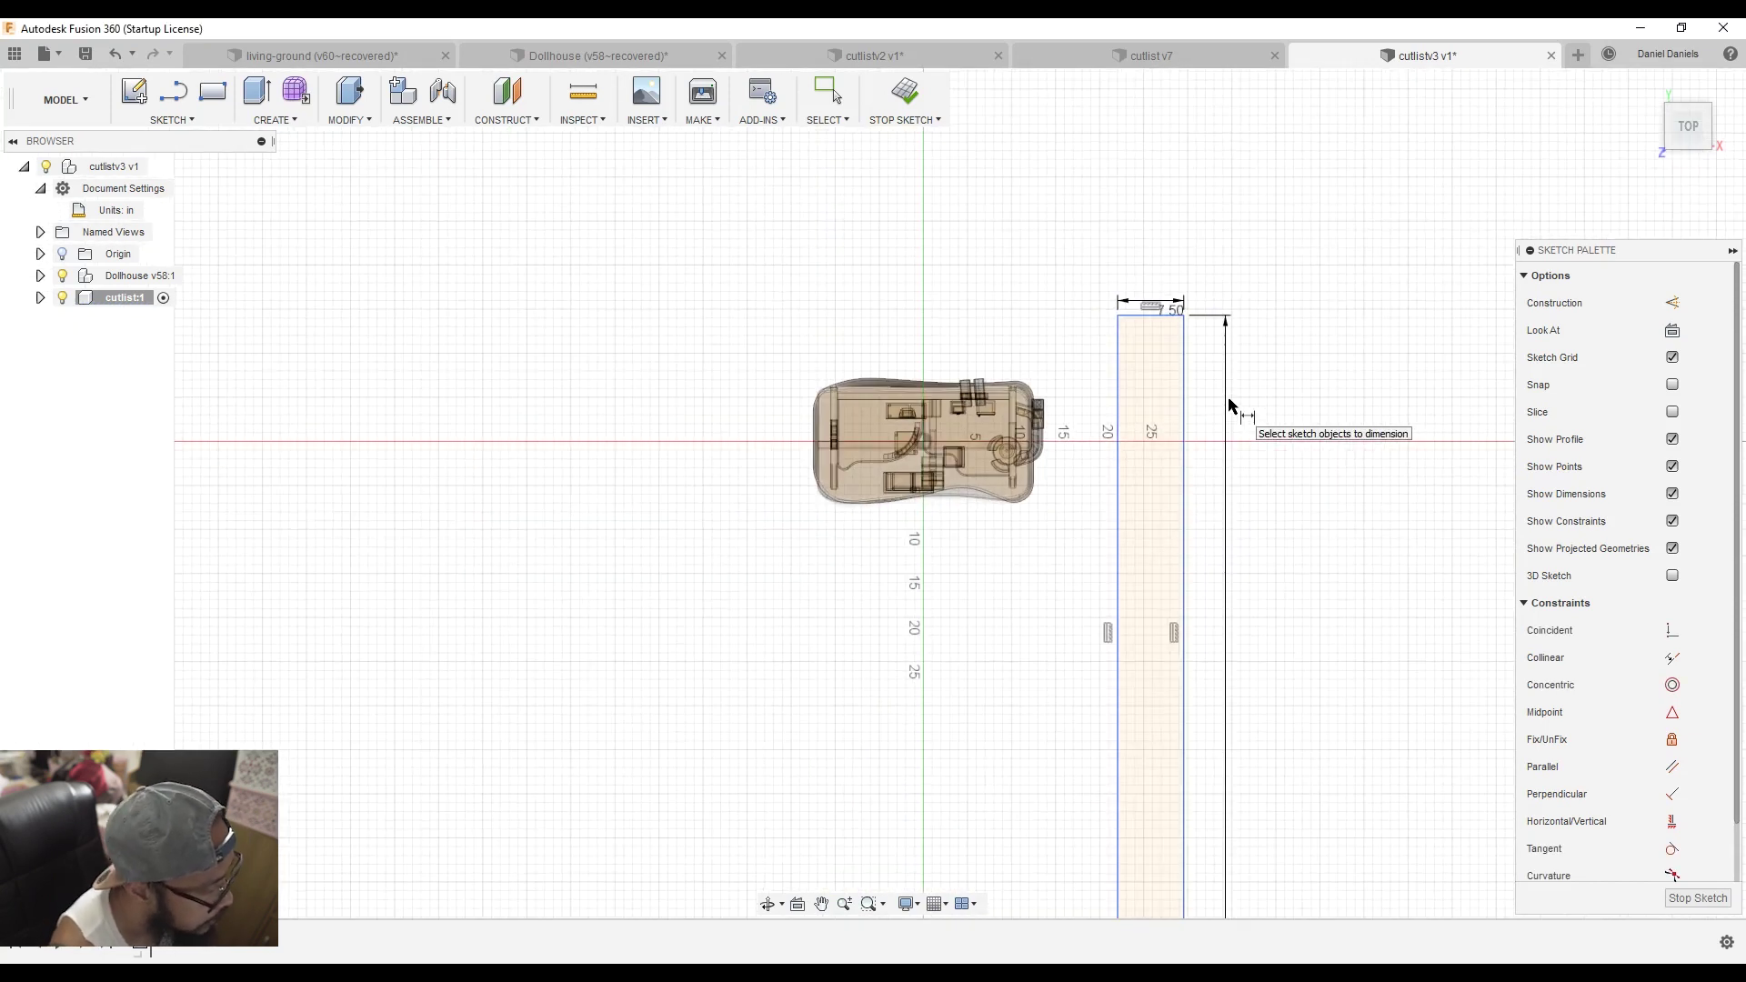
pyautogui.moveTo(1276, 497)
pyautogui.mouseDown(button='middle')
pyautogui.moveTo(1121, 239)
pyautogui.moveTo(1114, 360)
pyautogui.mouseUp(button='middle')
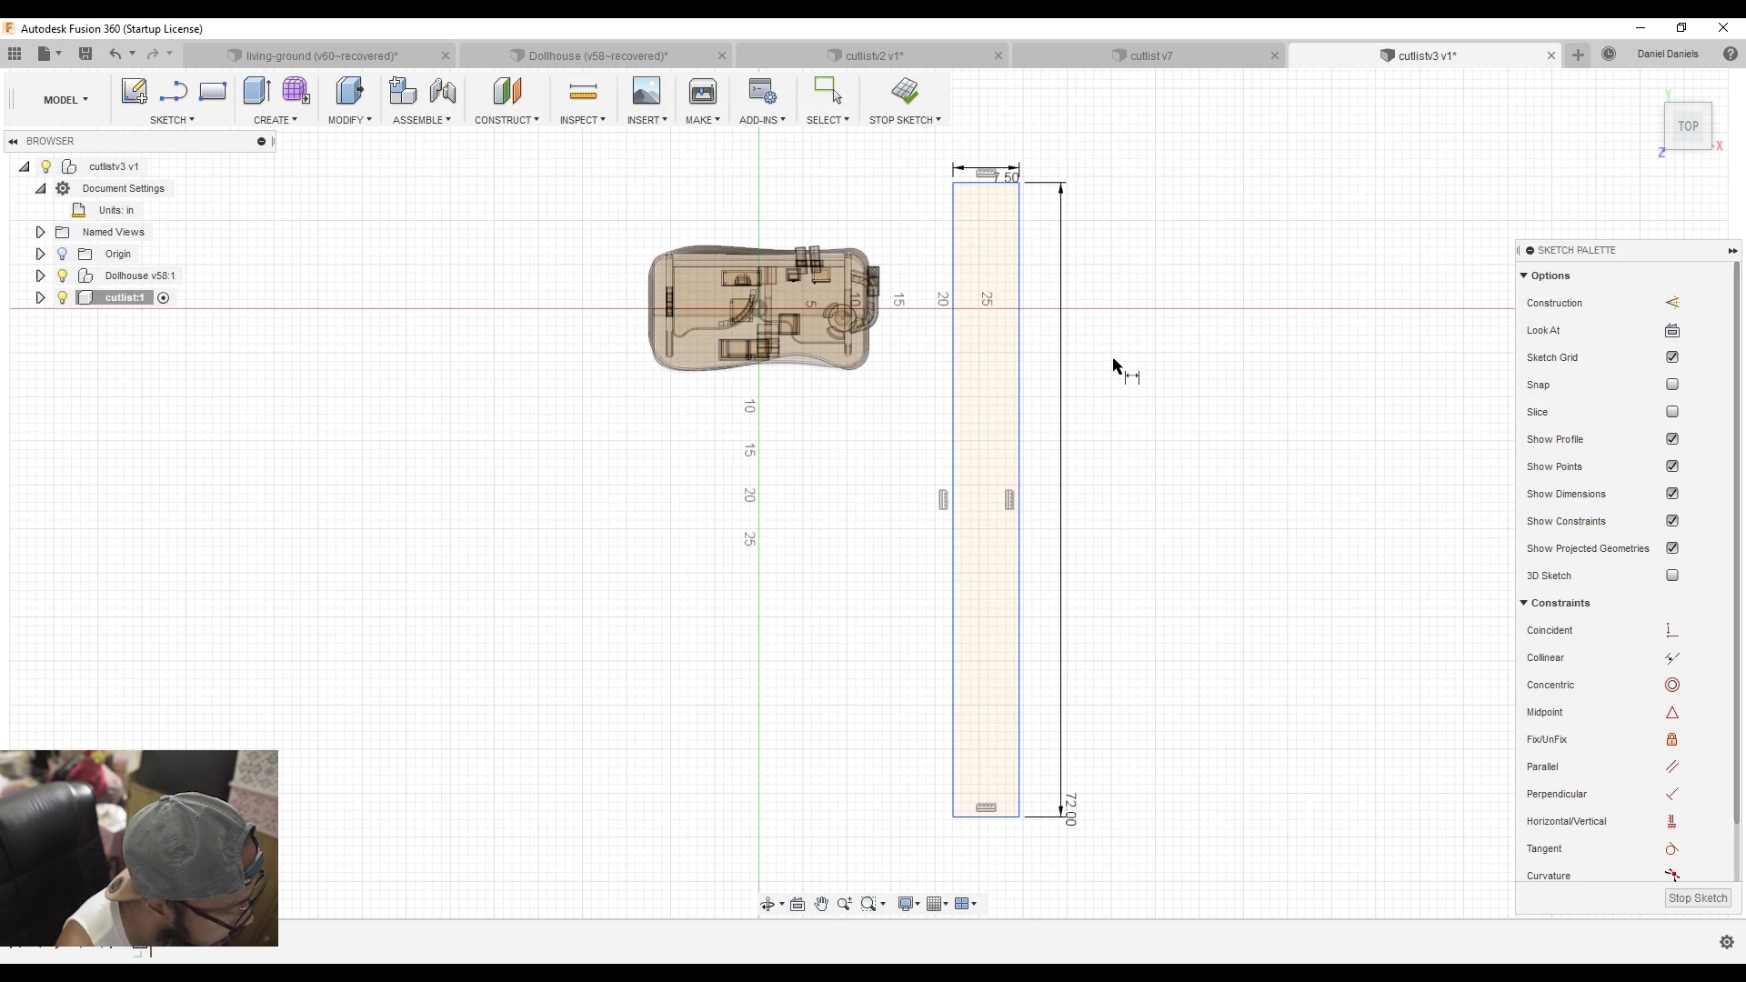
pyautogui.click(909, 93)
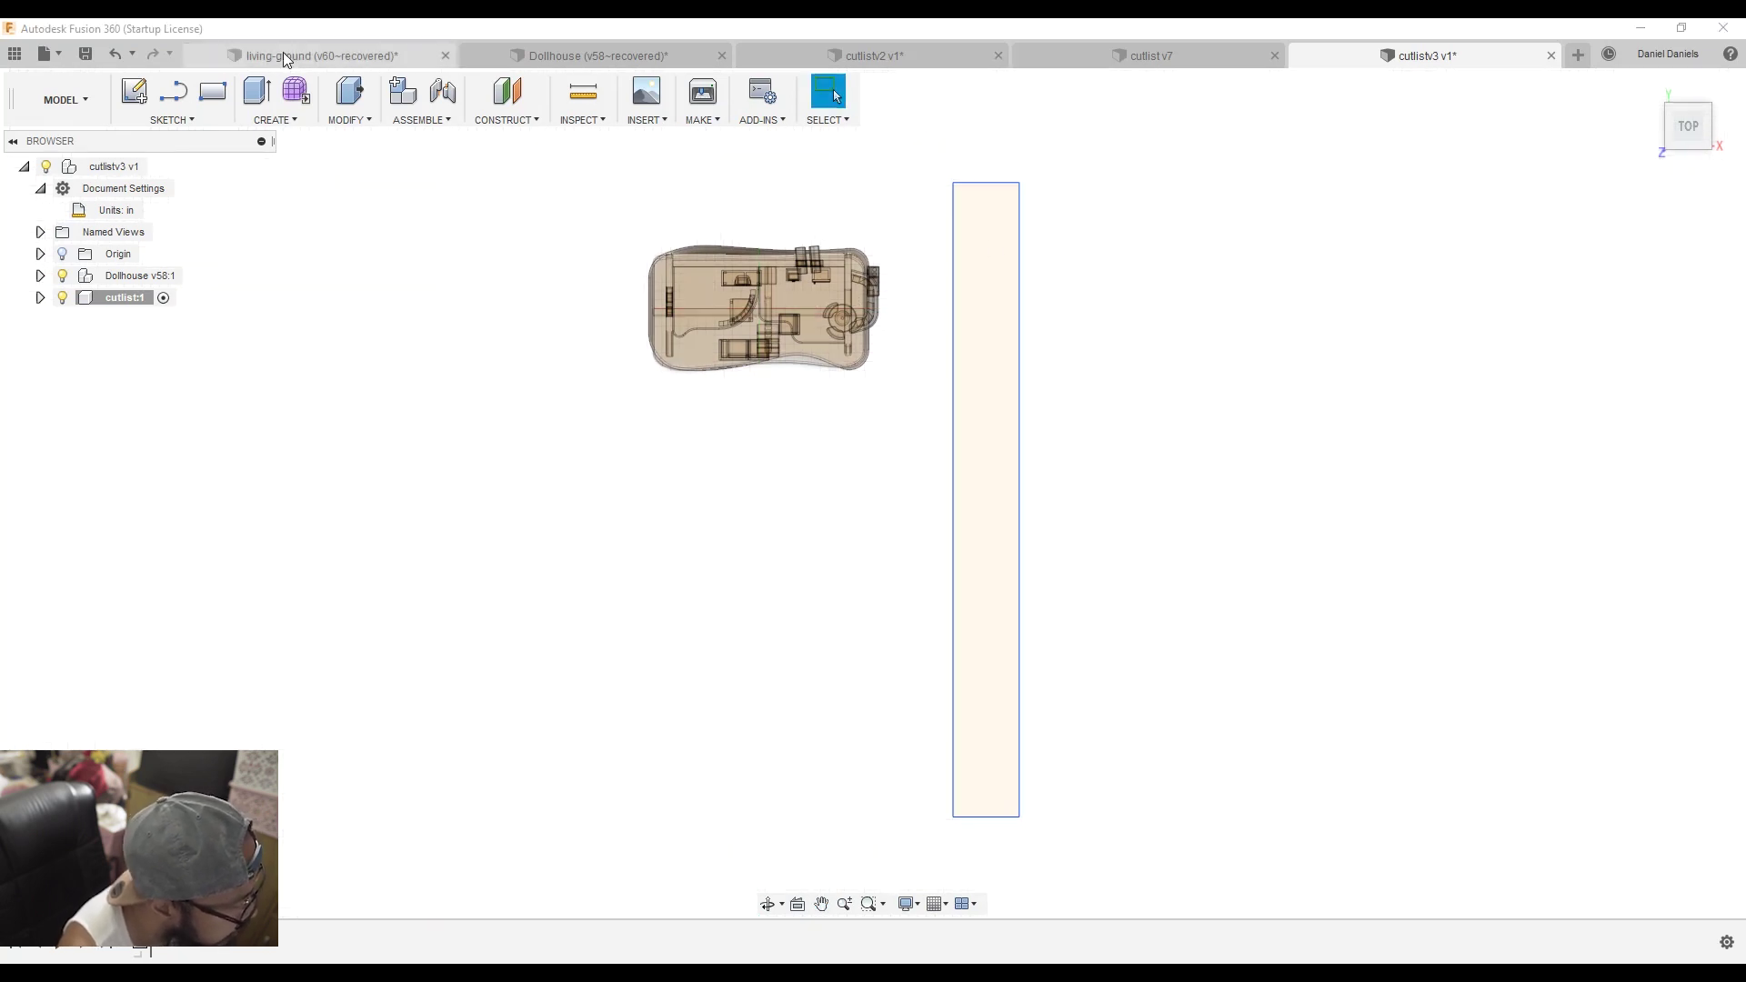
# - Extrude the 7.50 by 72 in rectangle 0.75 in into a solid board
pyautogui.click(995, 505)
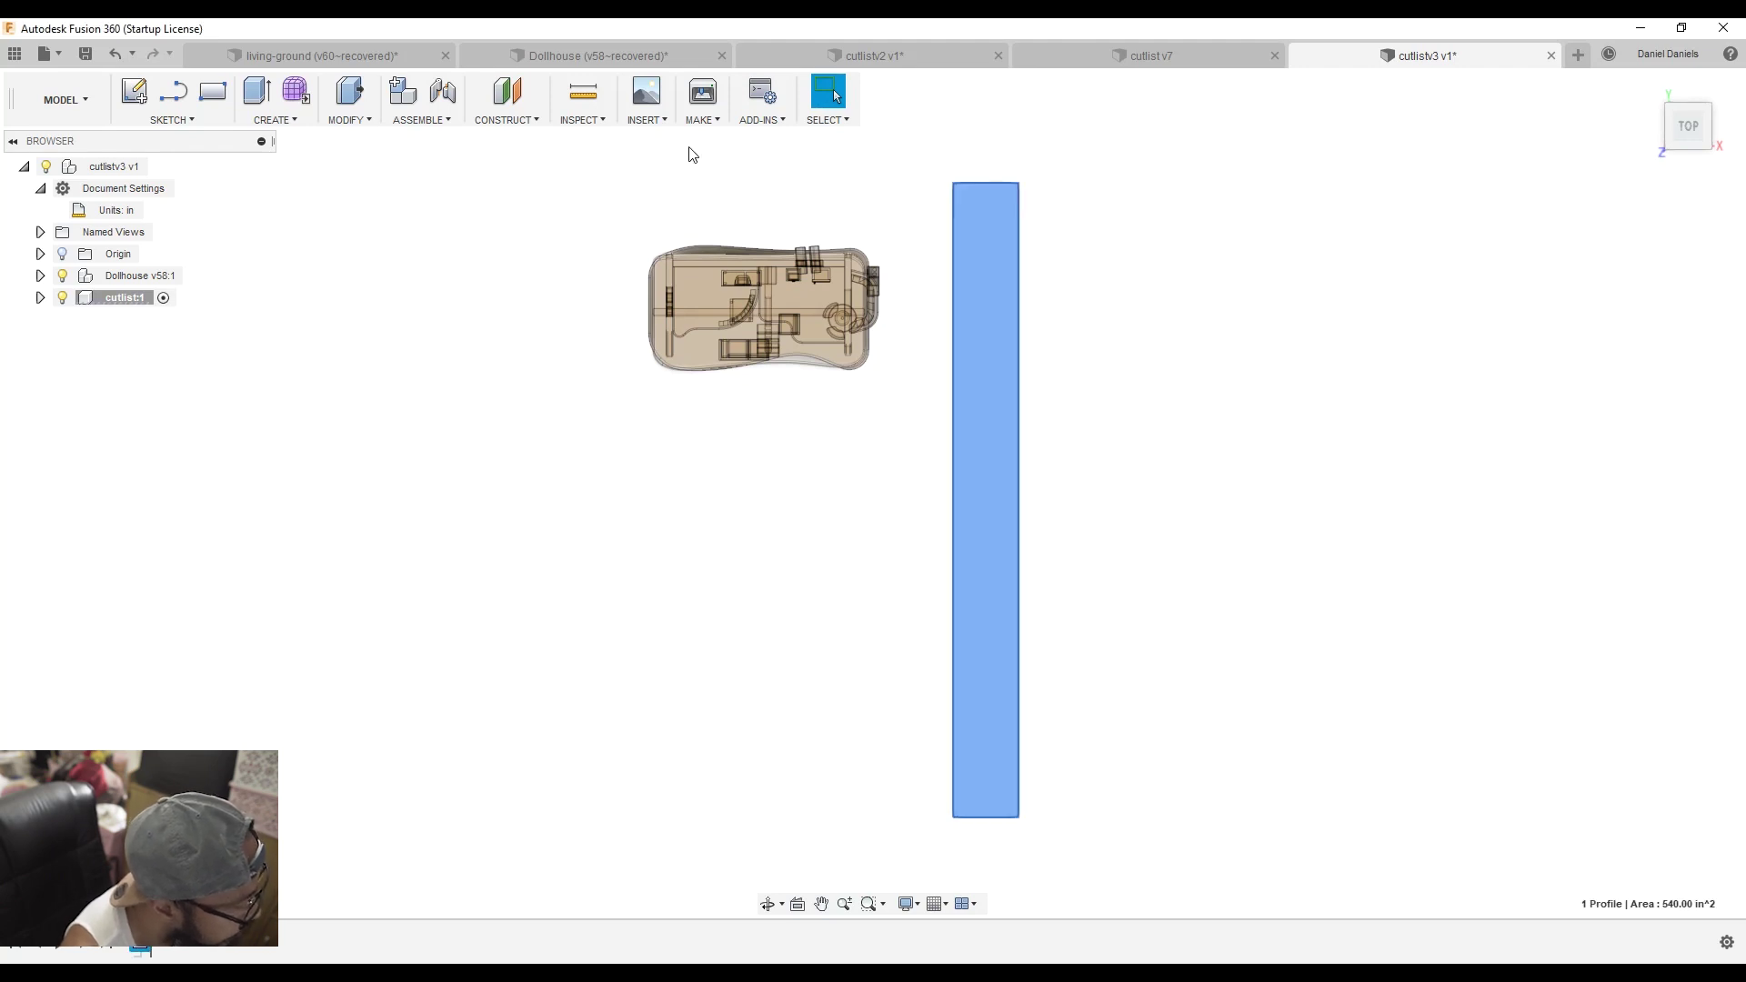
pyautogui.click(1653, 91)
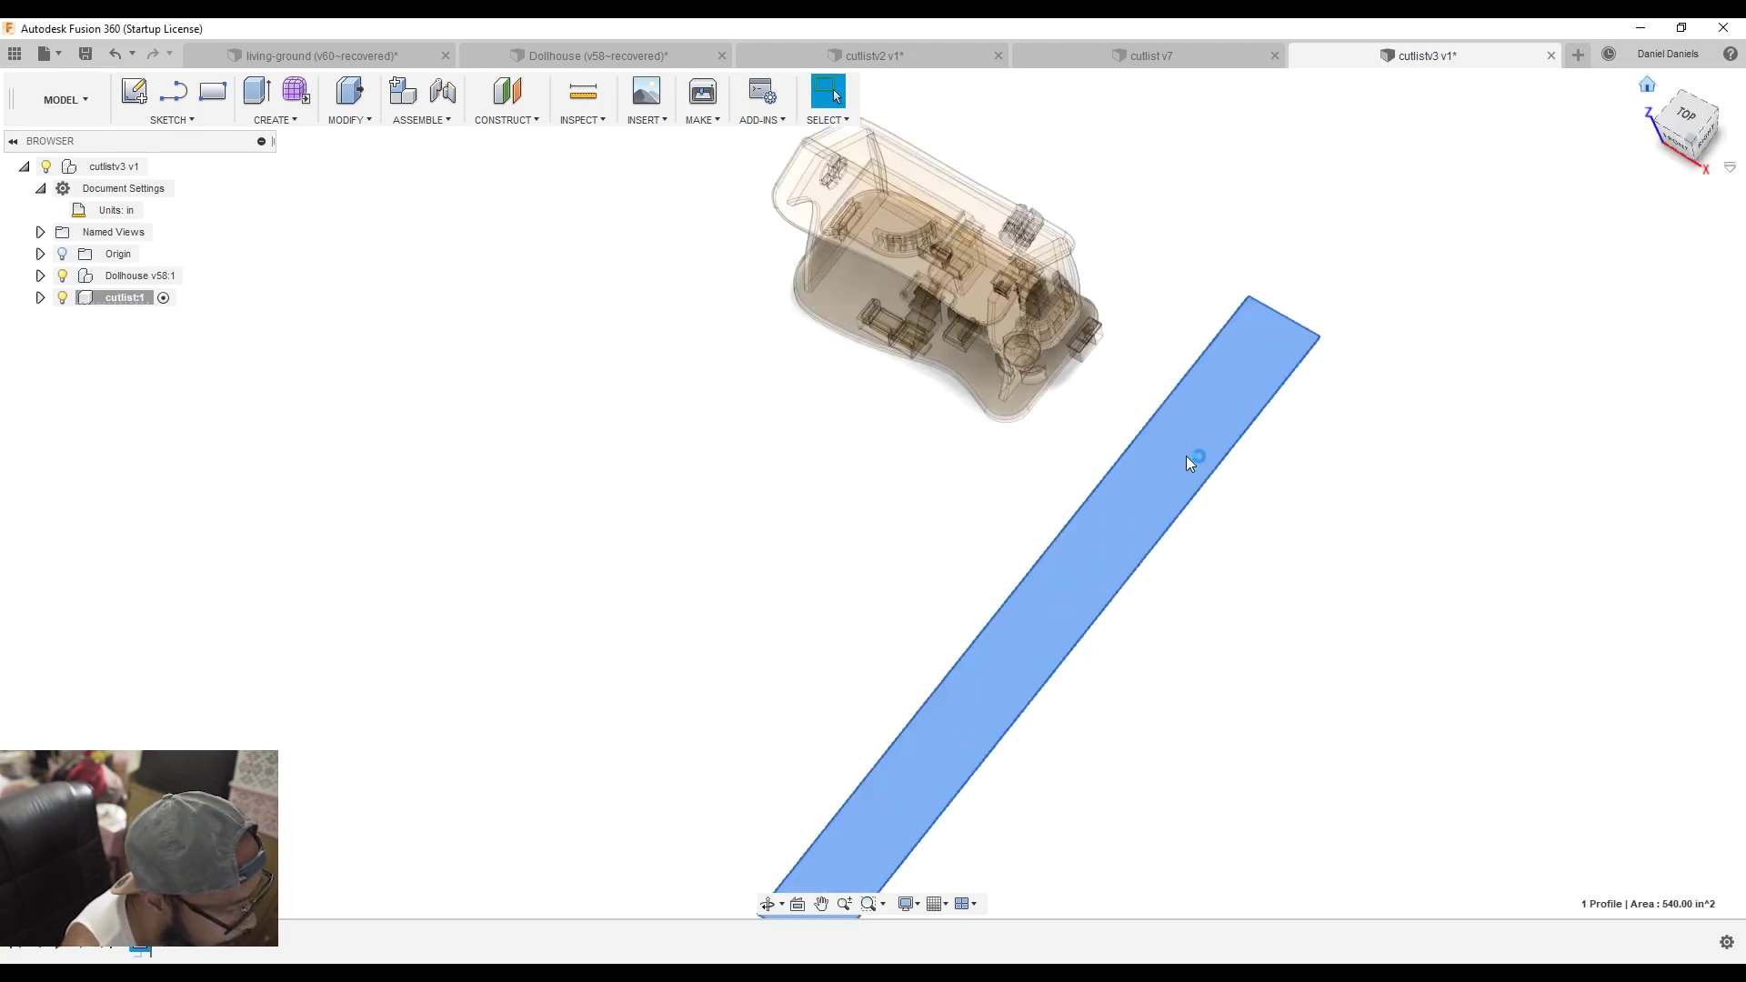
pyautogui.press('e')
pyautogui.moveTo(1023, 650); pyautogui.dragTo(1025, 620)
pyautogui.click(1187, 678)
pyautogui.press('BackSpace')
pyautogui.write('.75')
pyautogui.press('Return')
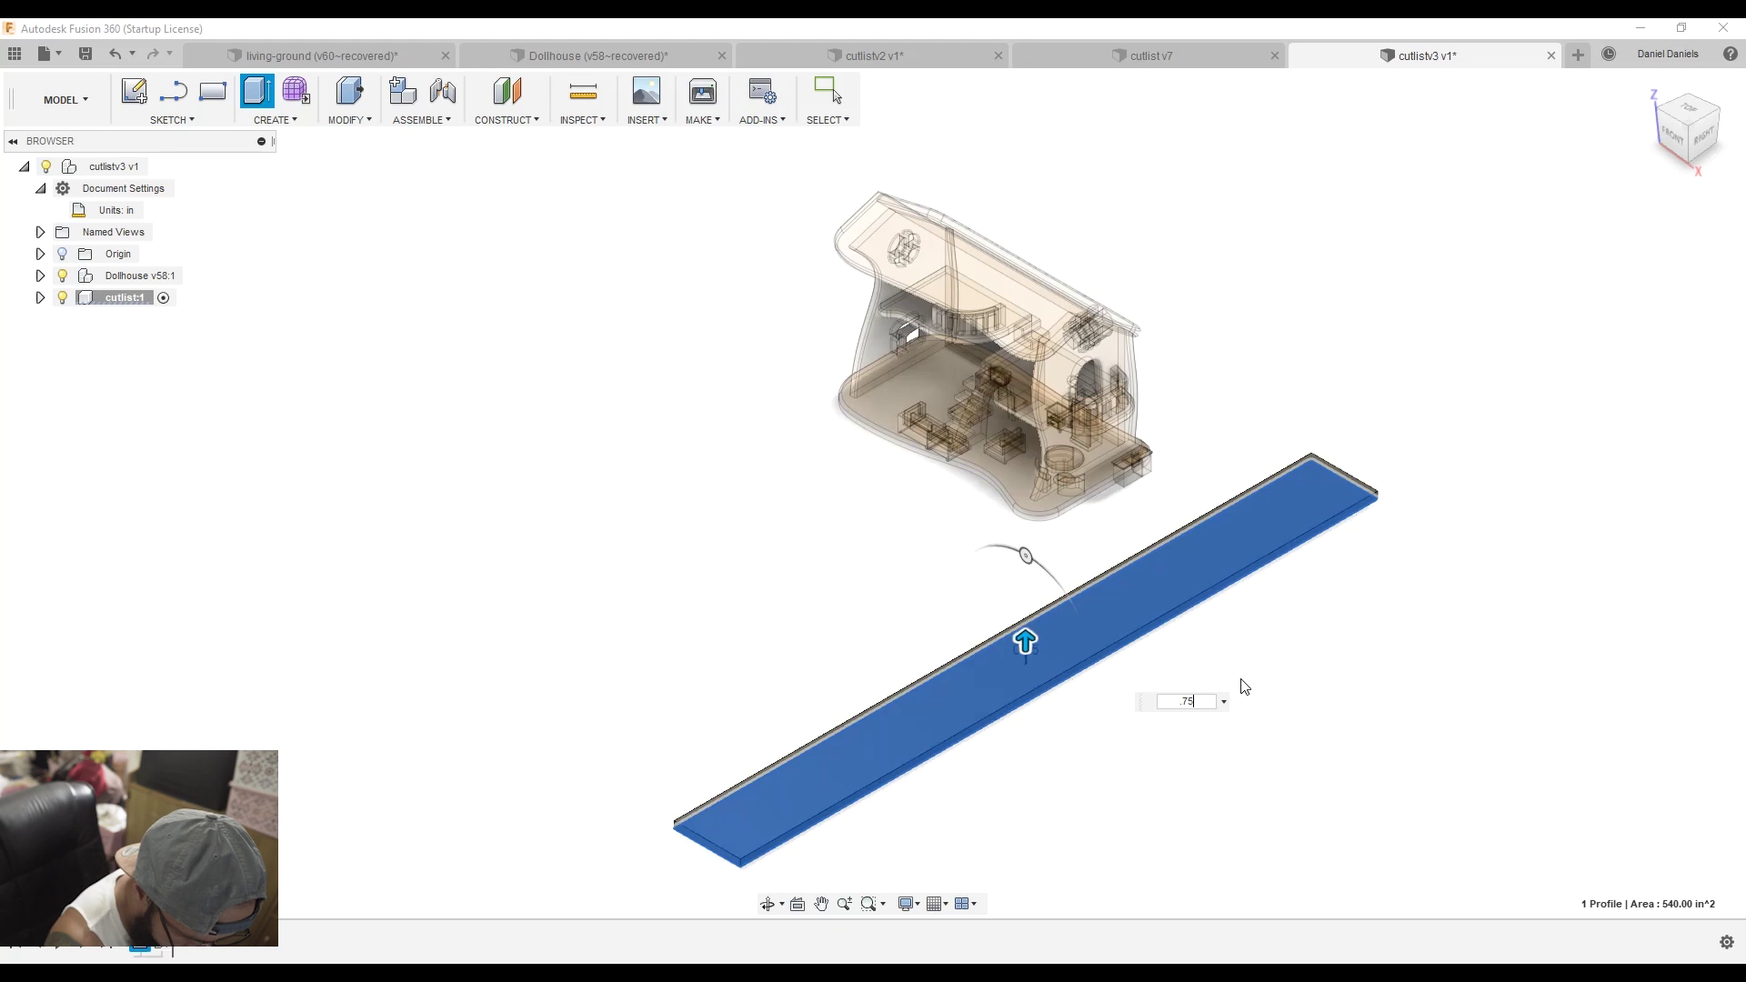
pyautogui.click(768, 904)
pyautogui.moveTo(1049, 694); pyautogui.dragTo(1180, 642)
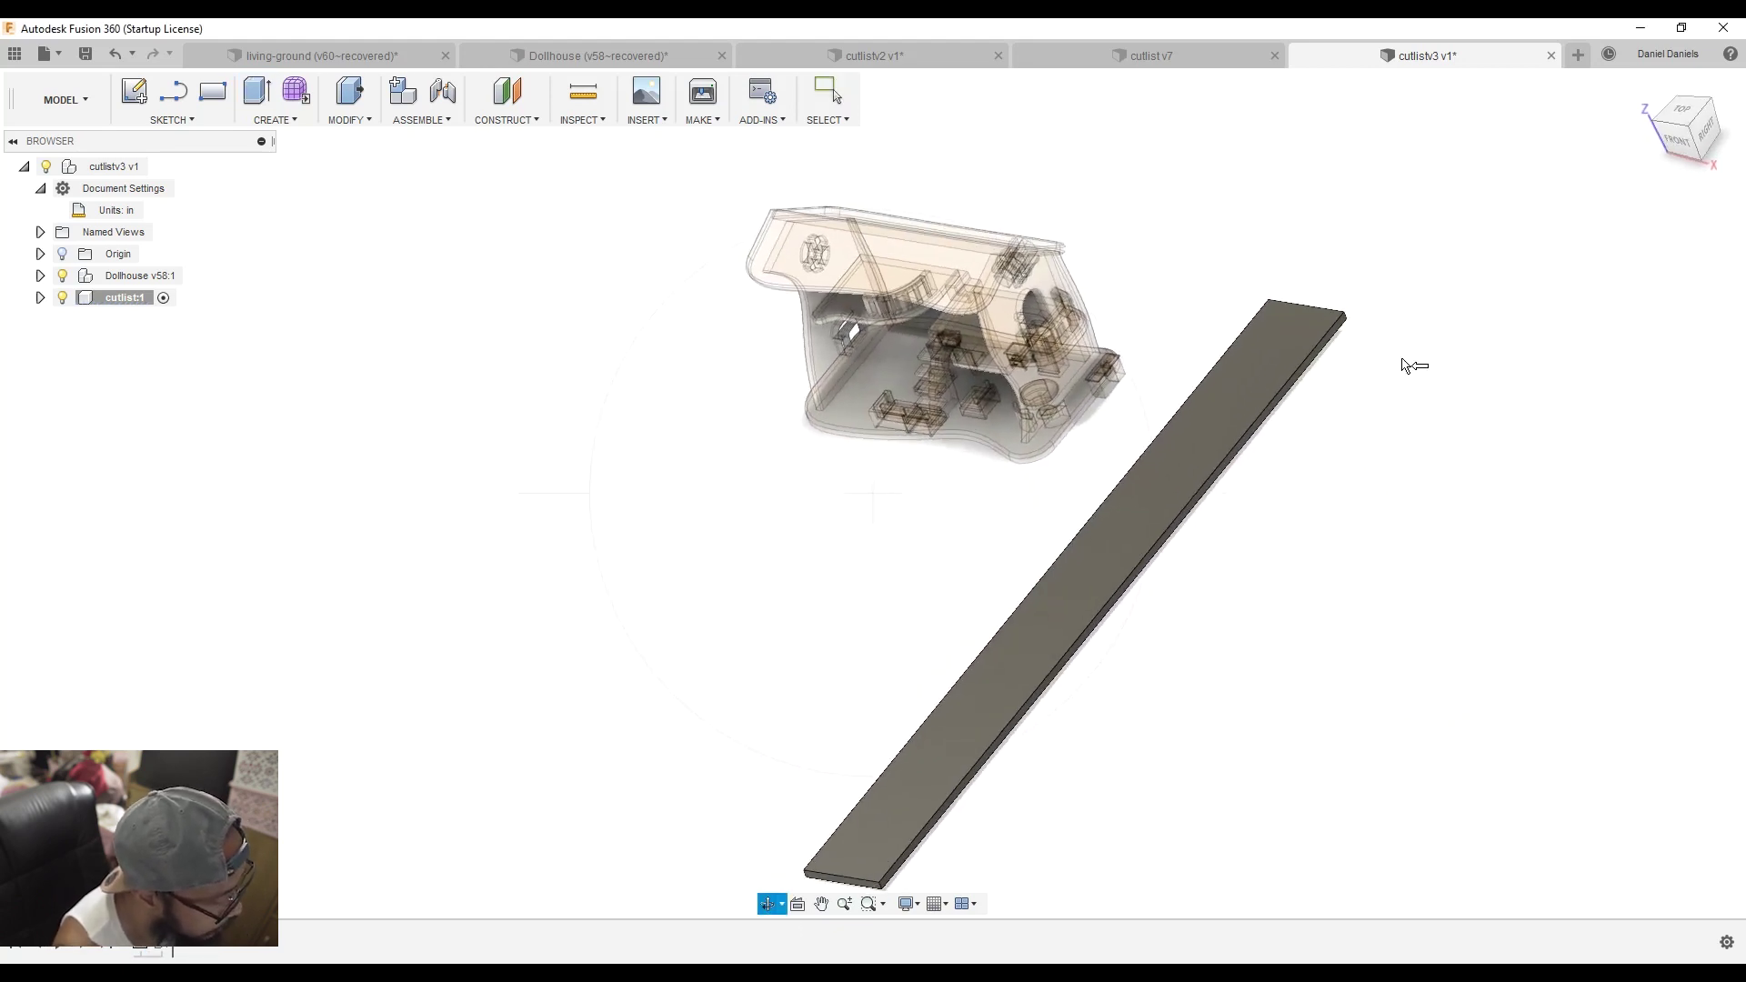
# - Move Body1 along X in the Front view so it sits beside the dollhouse
pyautogui.press('Escape')
pyautogui.click(40, 297)
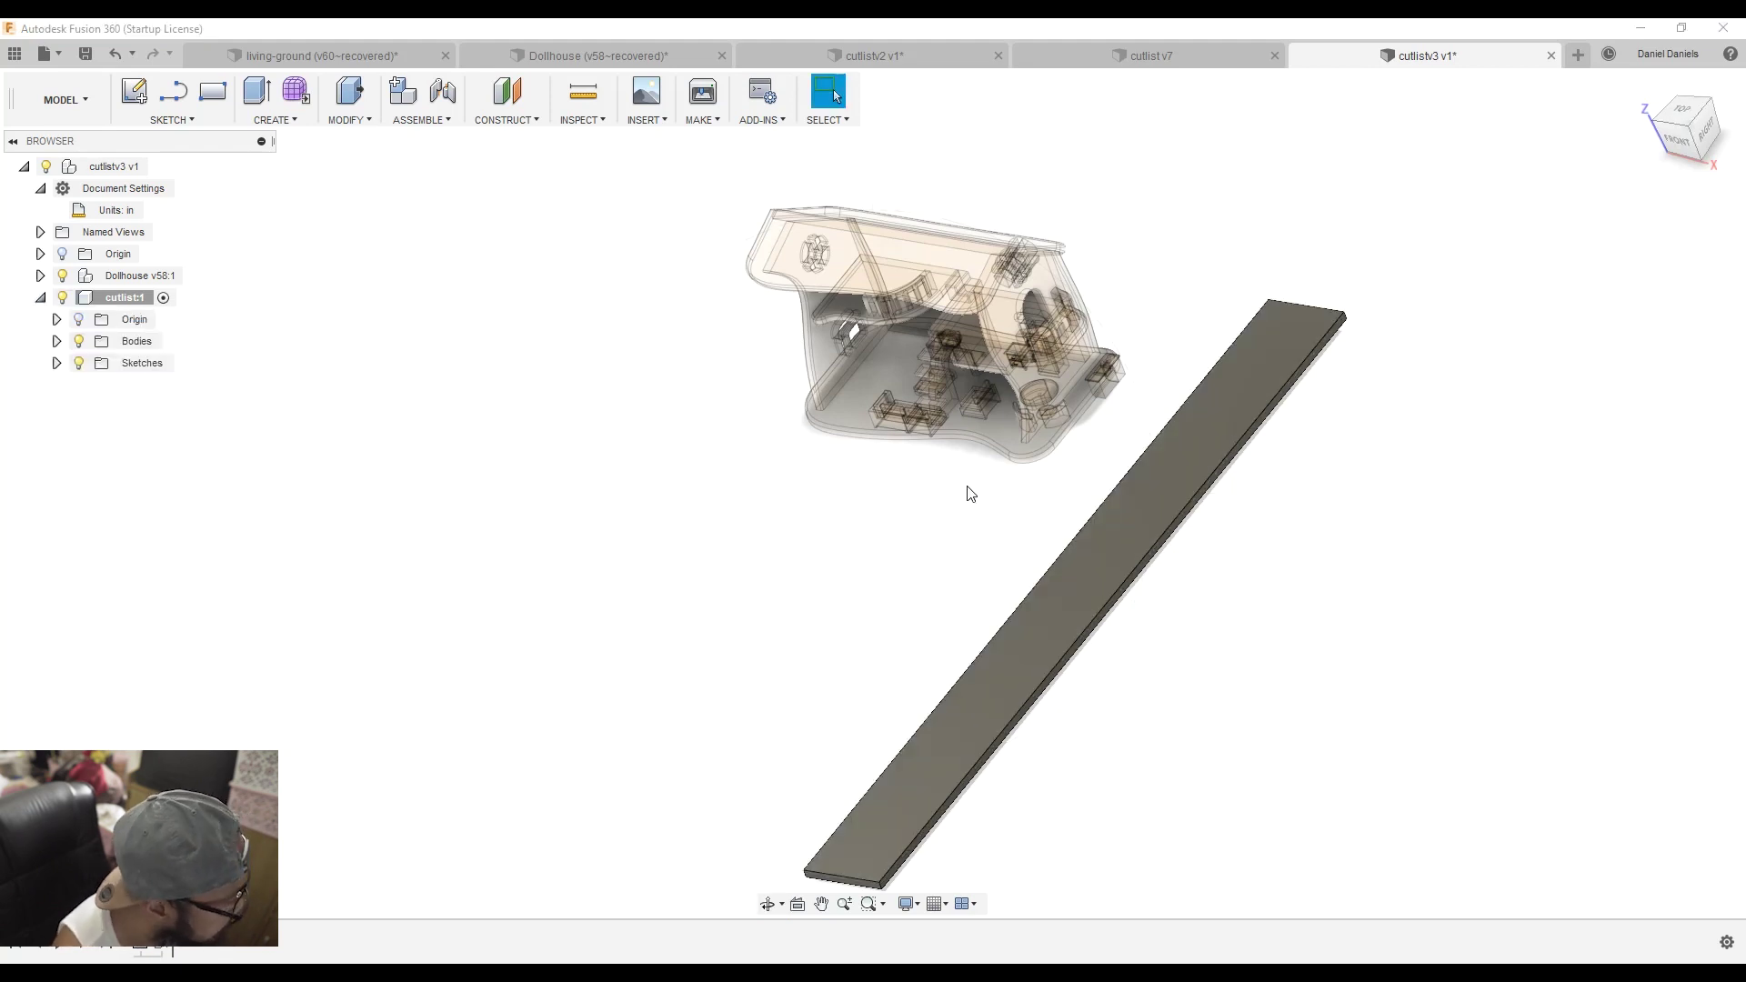
pyautogui.click(57, 341)
pyautogui.click(151, 366)
pyautogui.rightClick(153, 373)
pyautogui.click(238, 394)
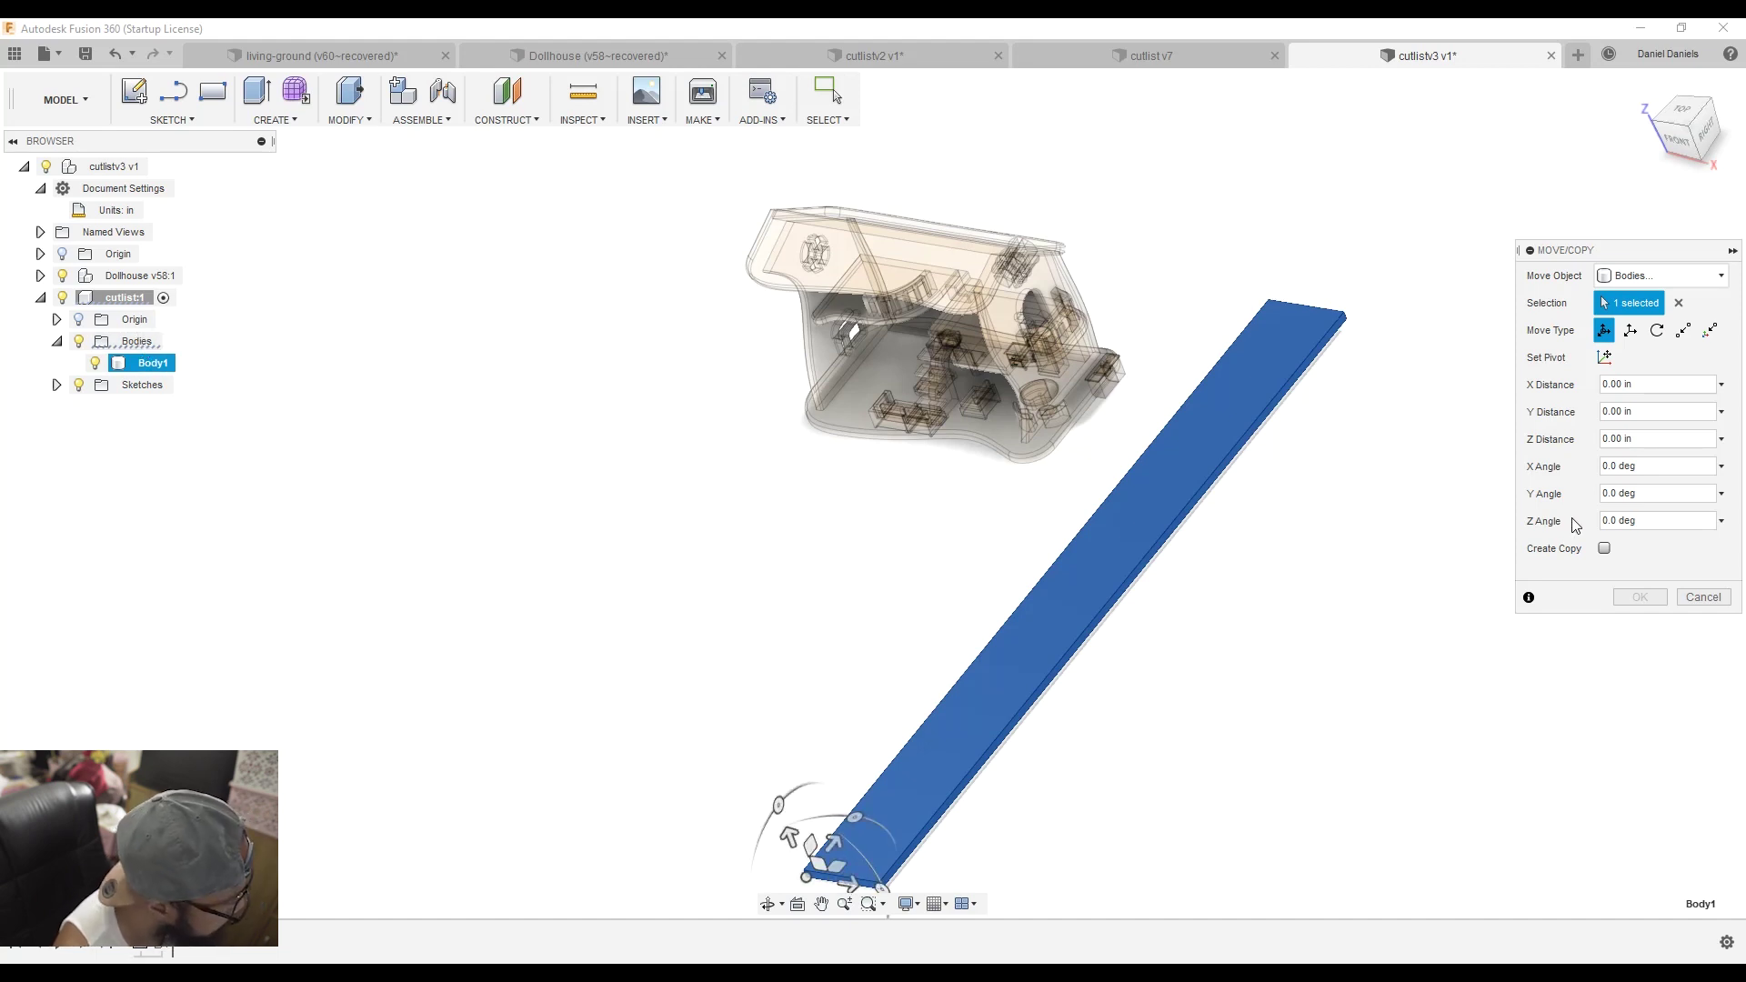
pyautogui.click(1681, 149)
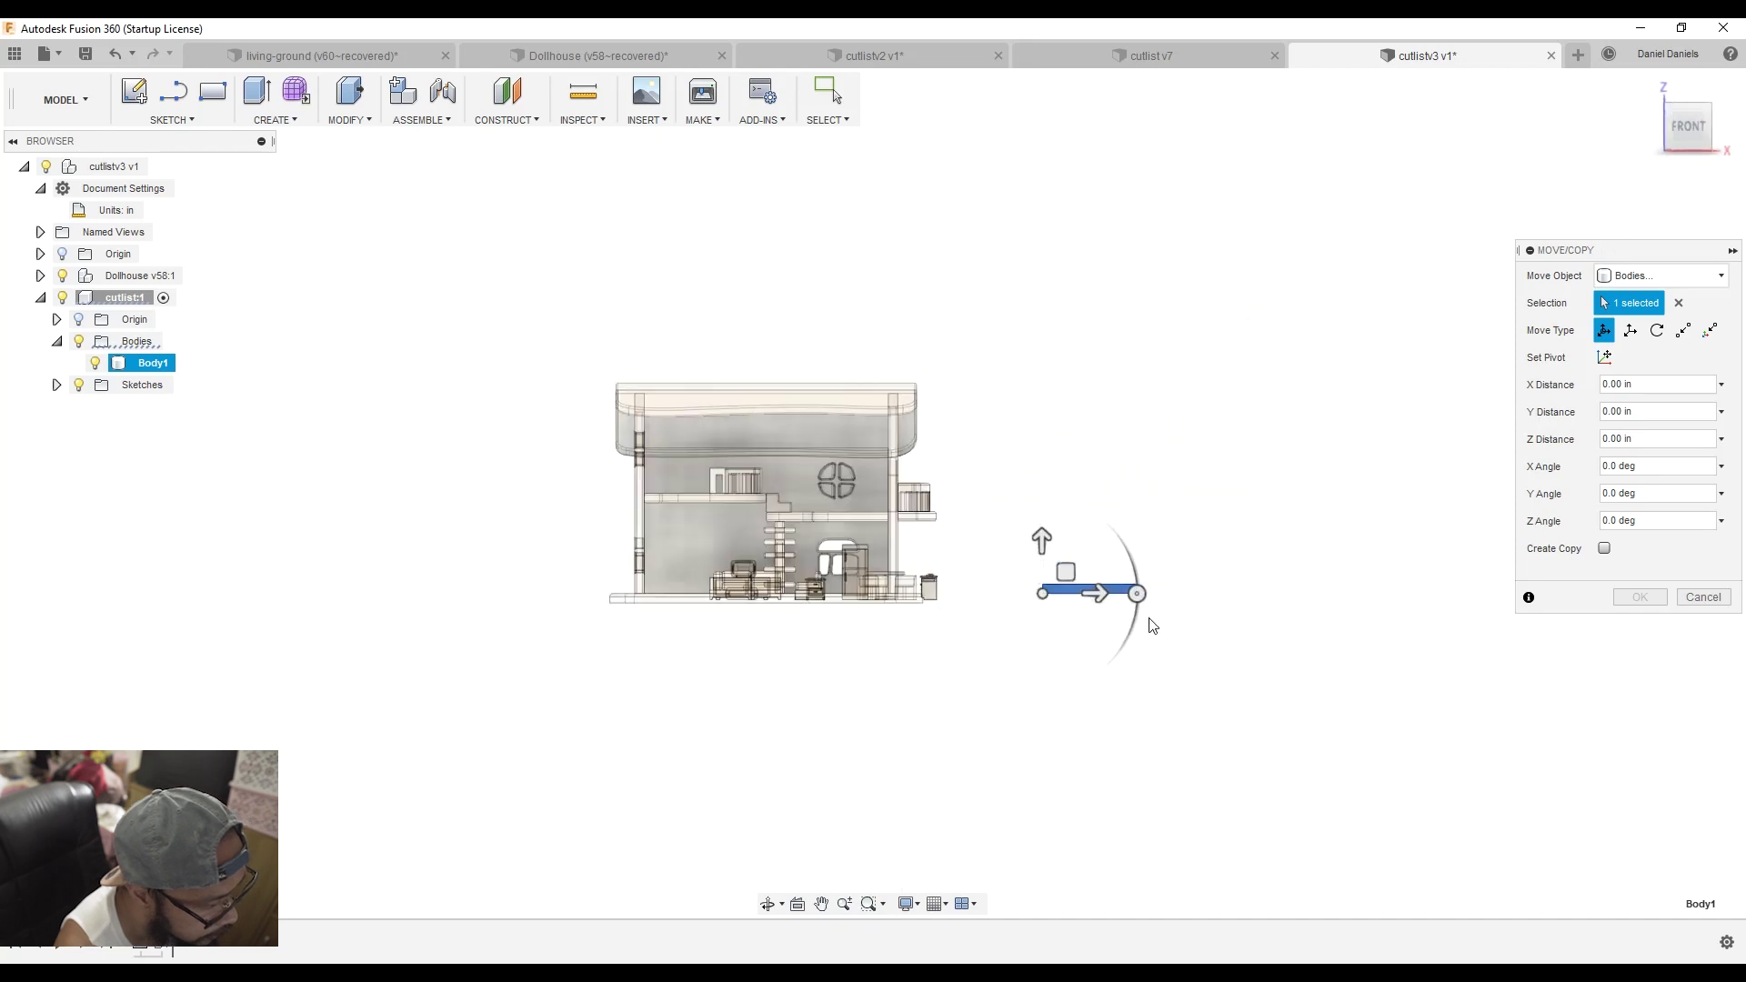
pyautogui.moveTo(1103, 594); pyautogui.dragTo(1154, 589)
pyautogui.press('Return')
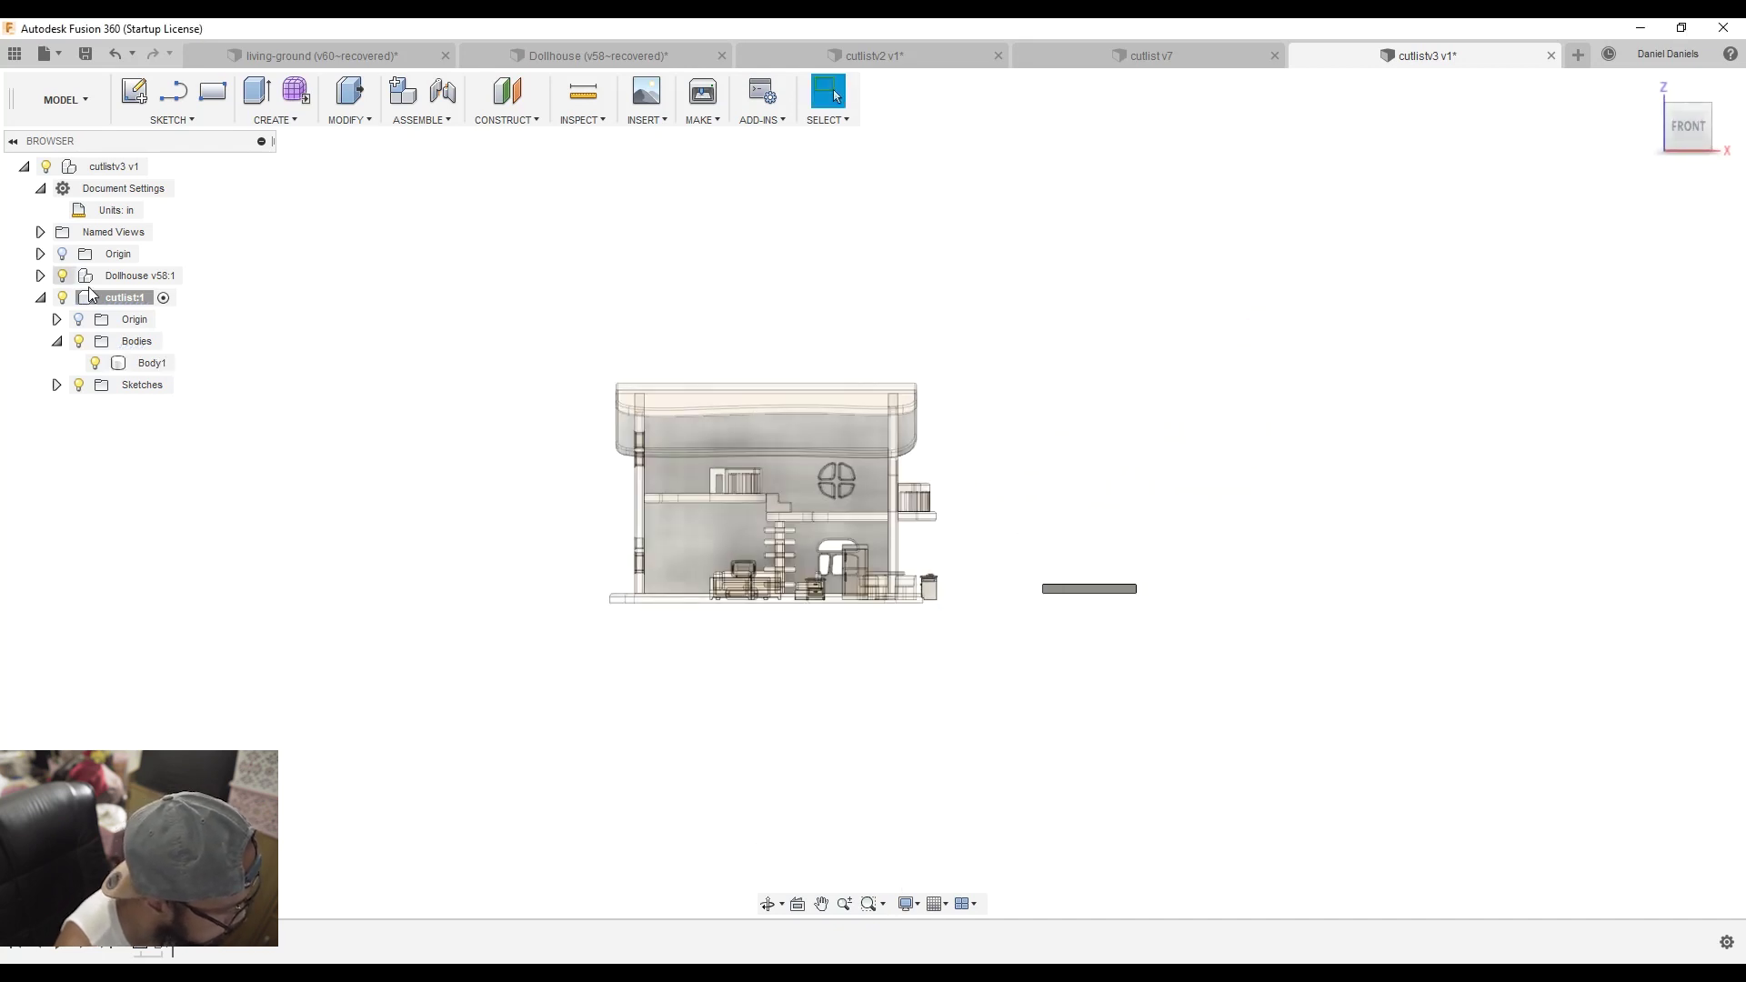
# - Reopen Move/Copy on Body1, cancel it without changes, and reselect Body1
pyautogui.click(147, 362)
pyautogui.rightClick(149, 364)
pyautogui.click(199, 380)
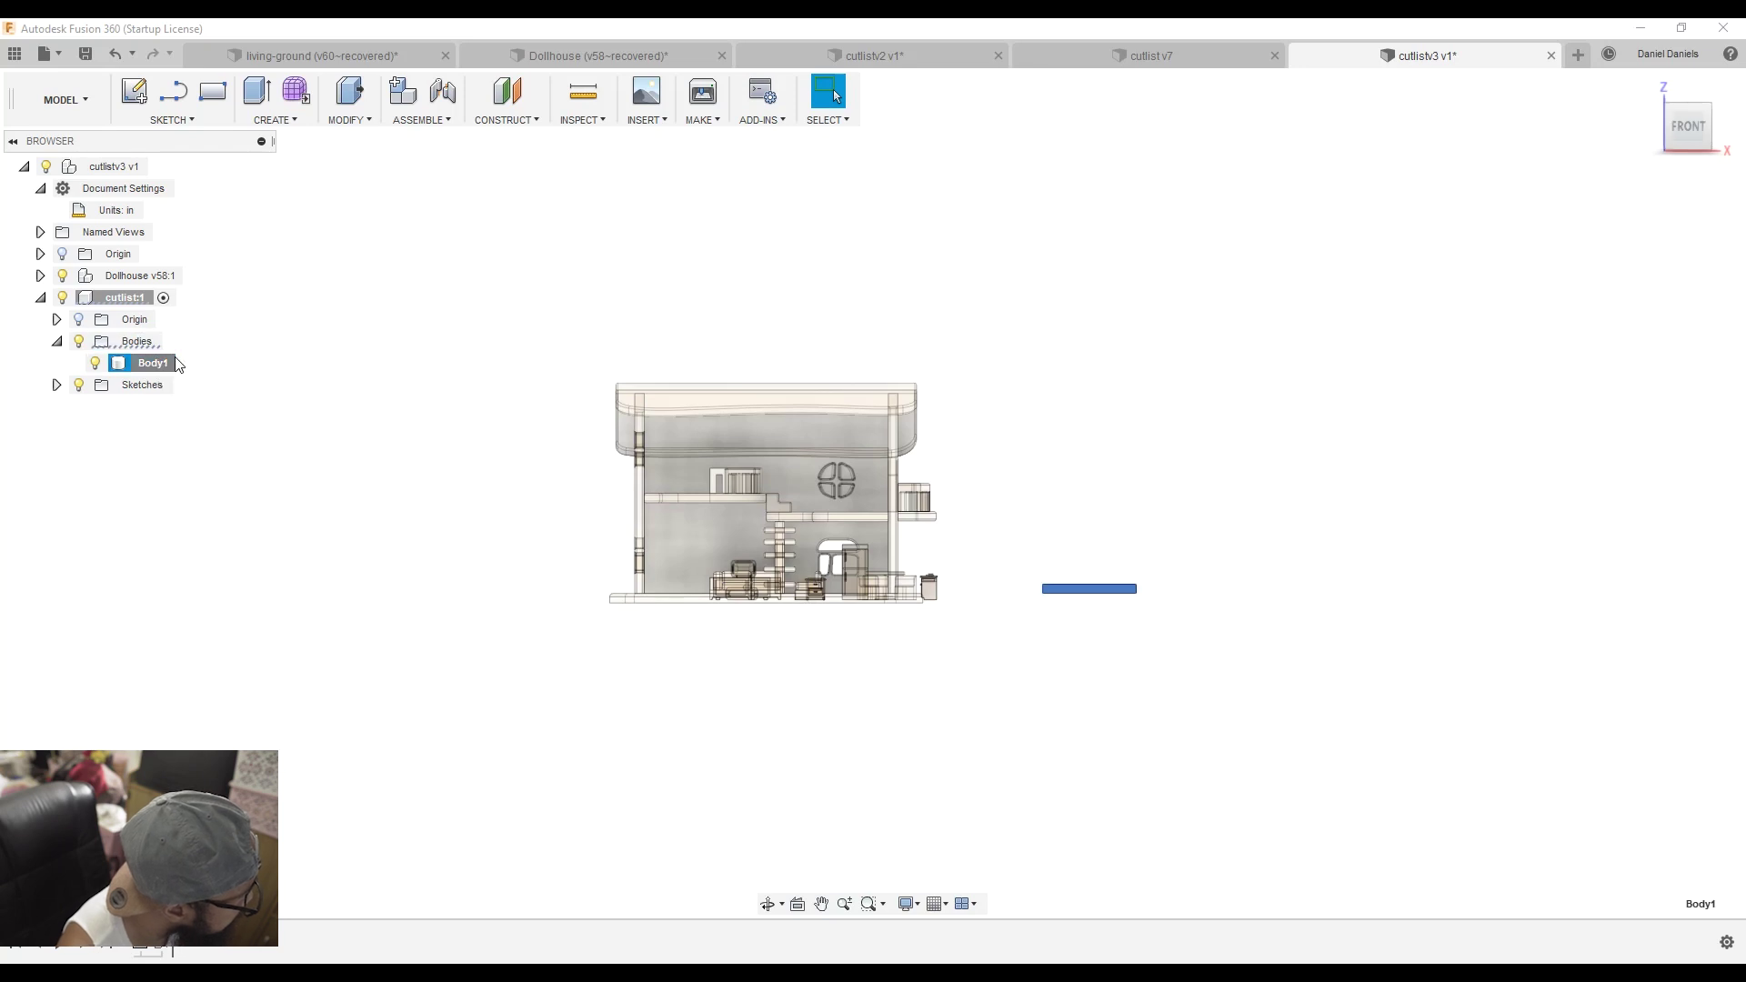
pyautogui.click(1704, 597)
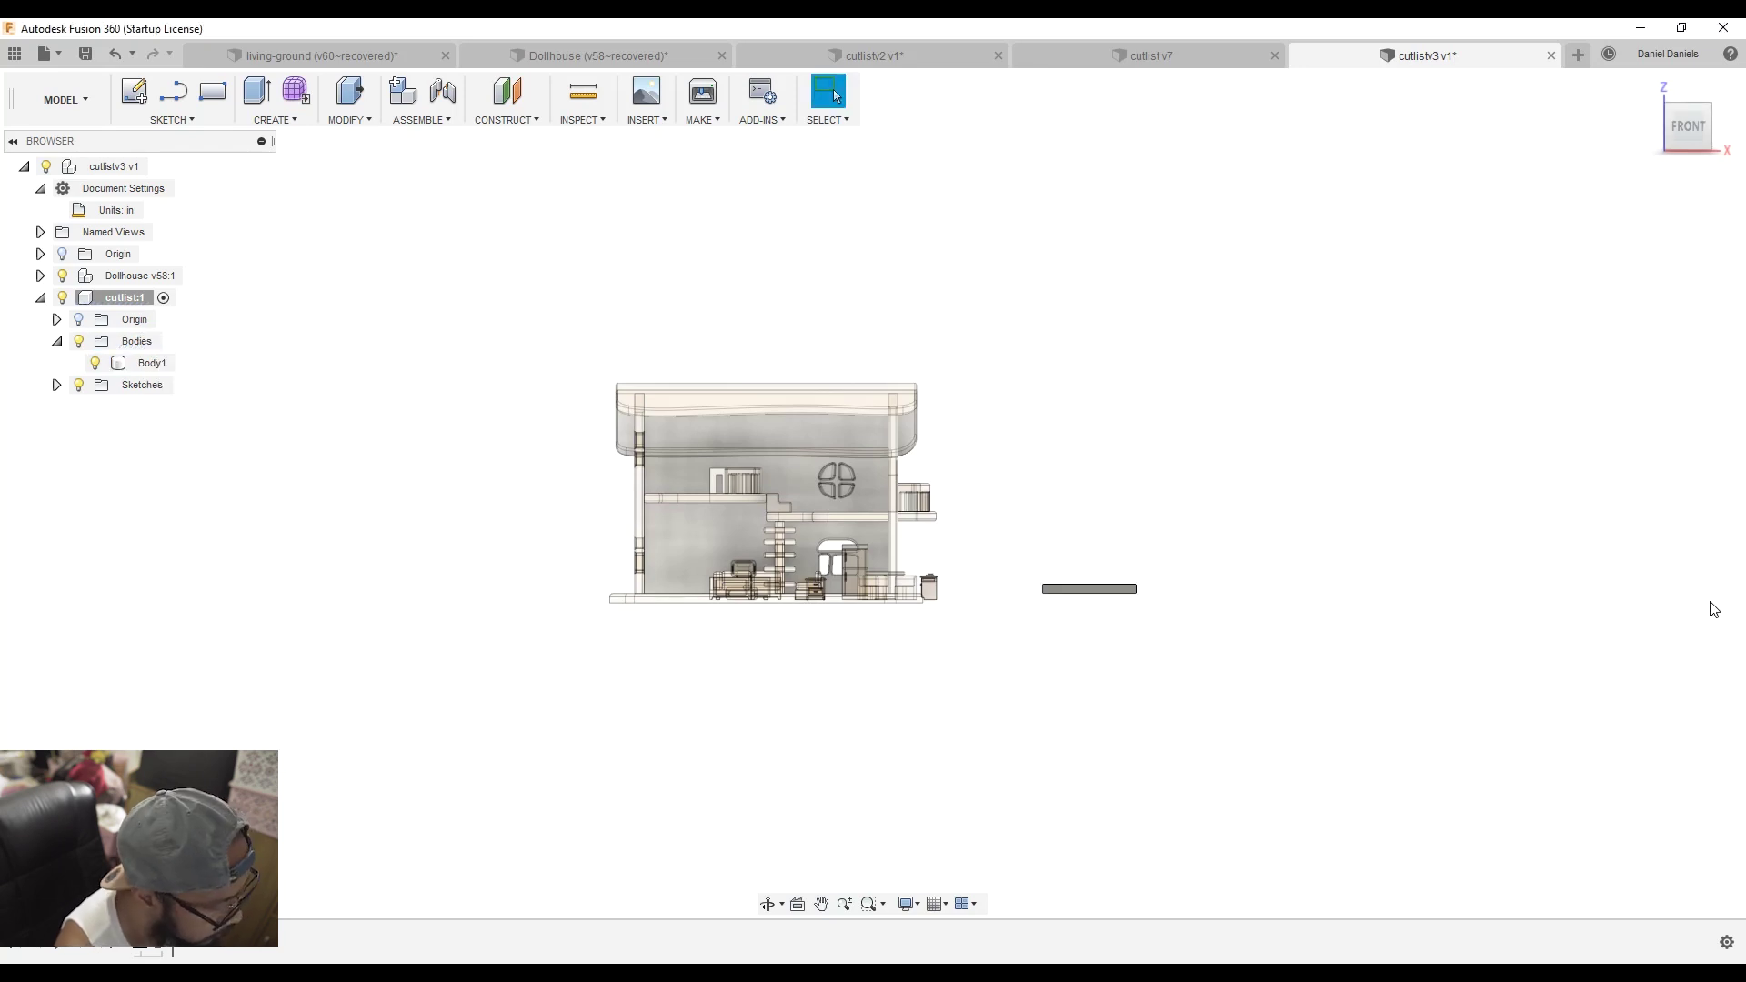
pyautogui.click(126, 365)
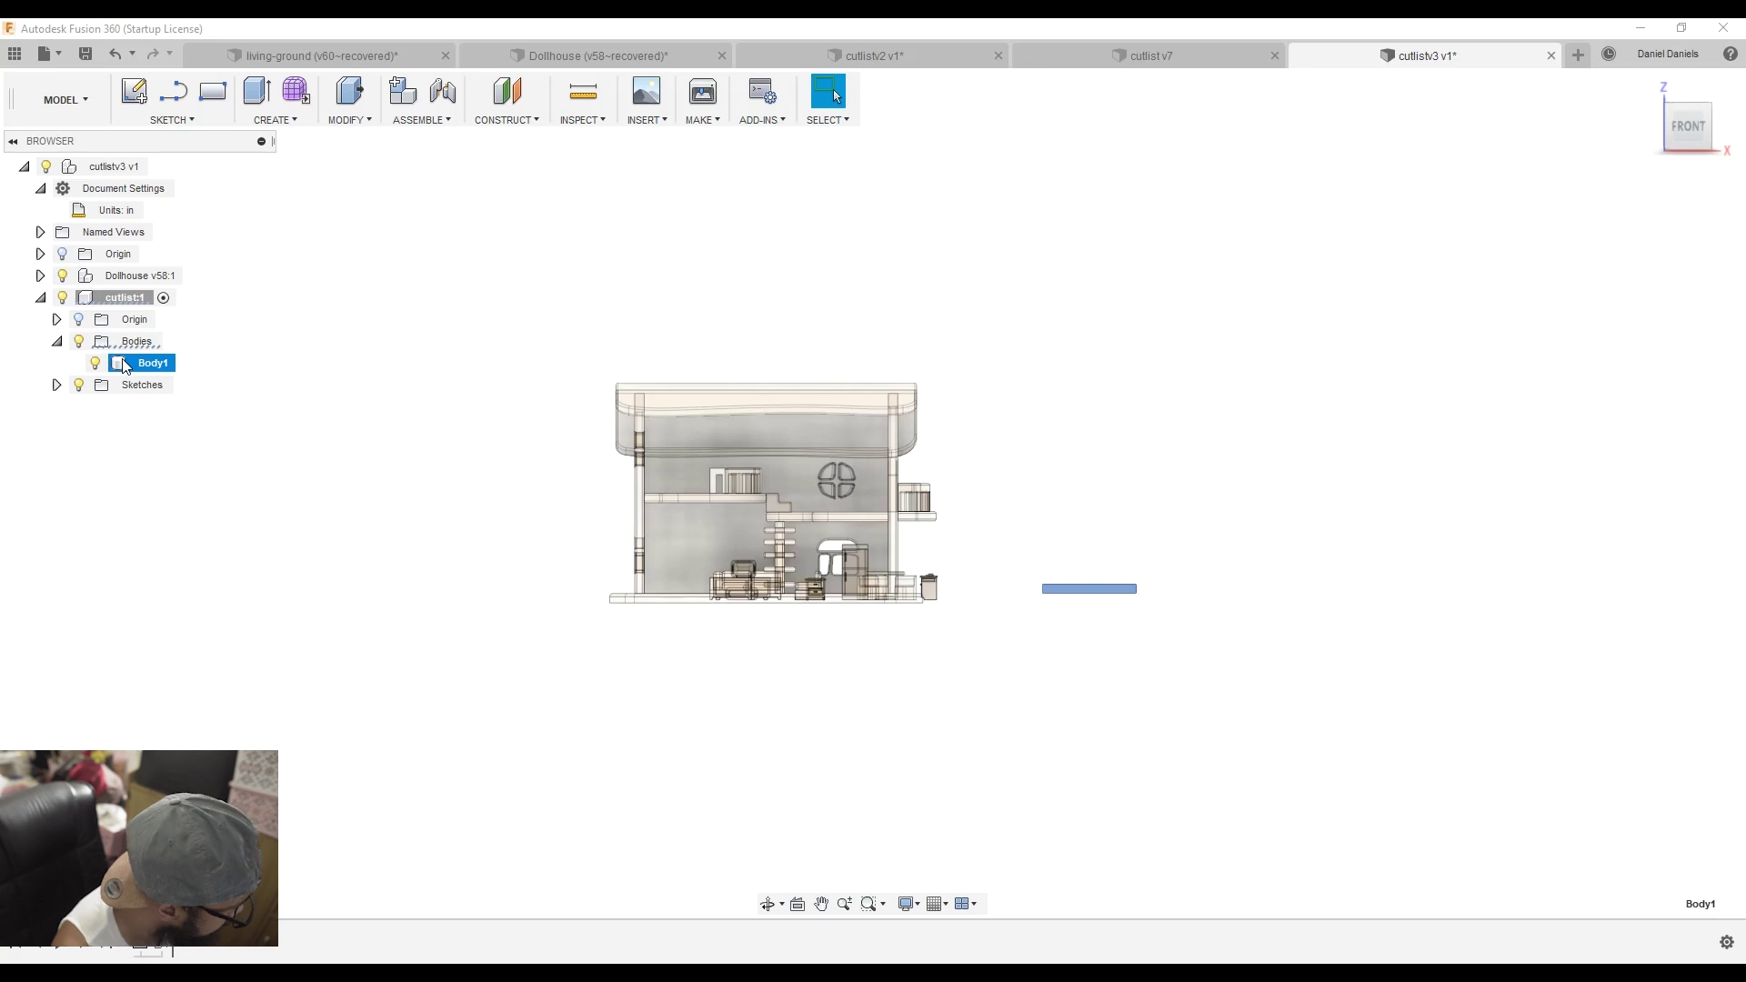
# - Copy and paste Body1 as Body2, offsetting it 7.50 in along X flush beside Body1
pyautogui.hotkey('ctrl', 'c')
pyautogui.hotkey('ctrl', 'v')
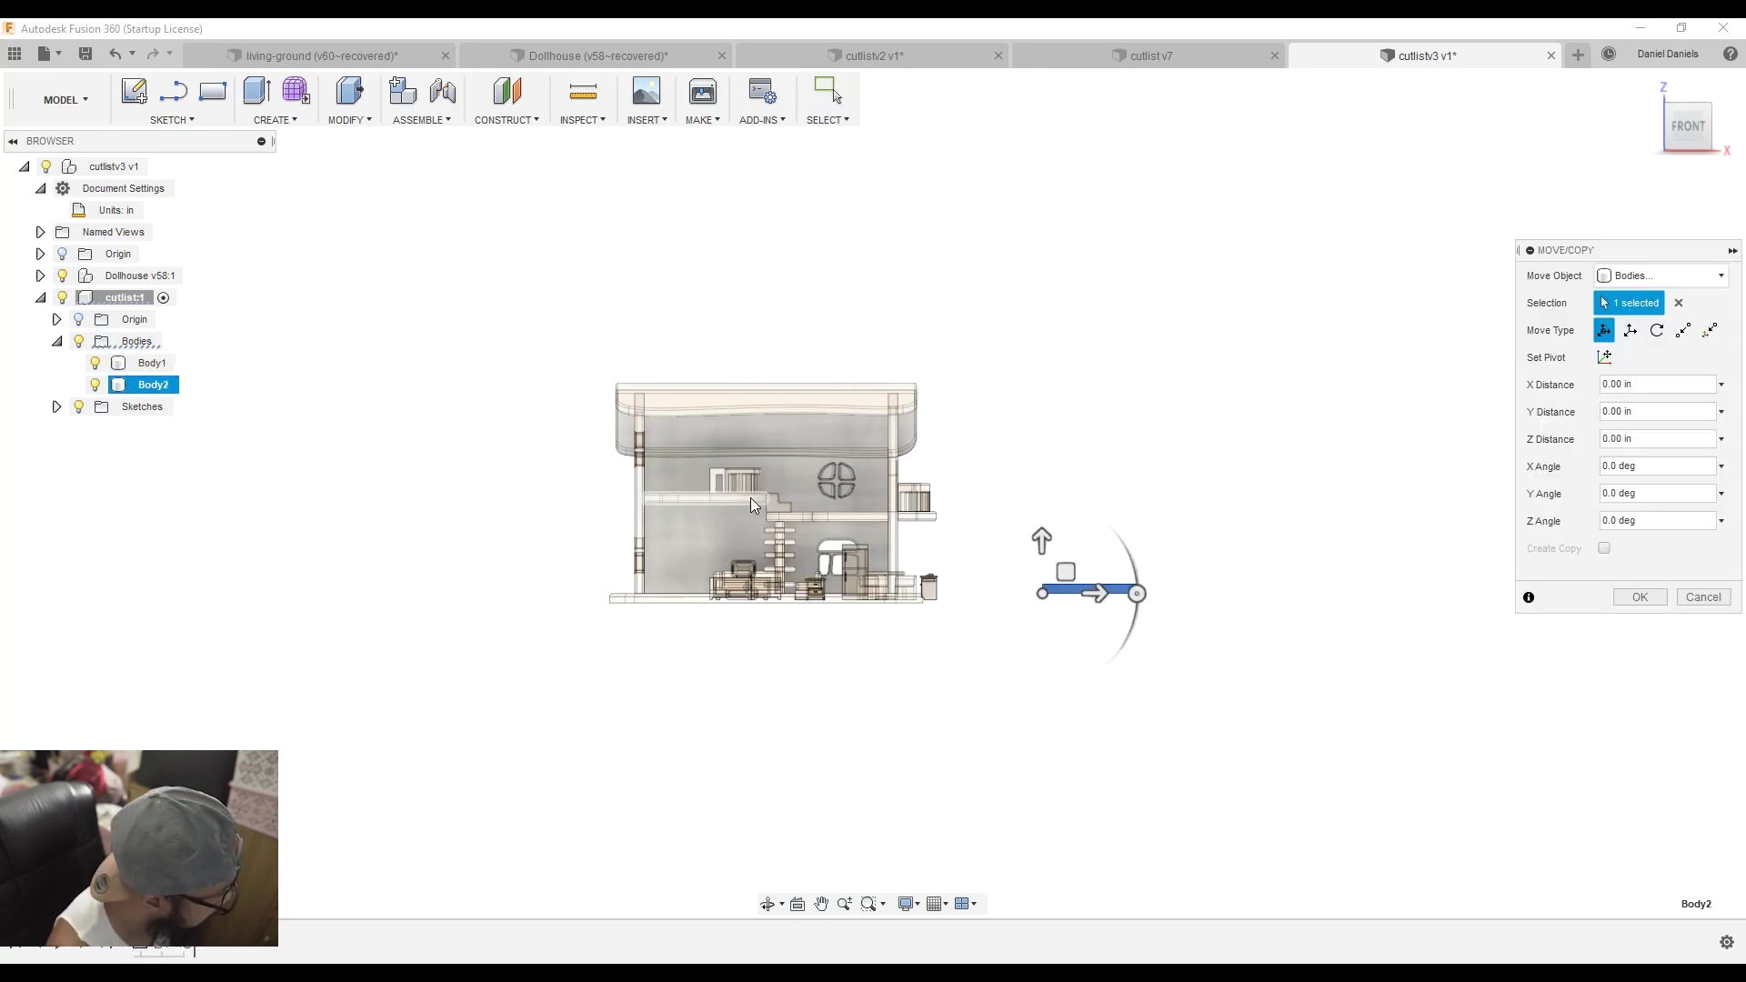
pyautogui.moveTo(1099, 597); pyautogui.dragTo(1170, 588)
pyautogui.scroll(5, 1183, 592)
pyautogui.scroll(3, 1171, 588)
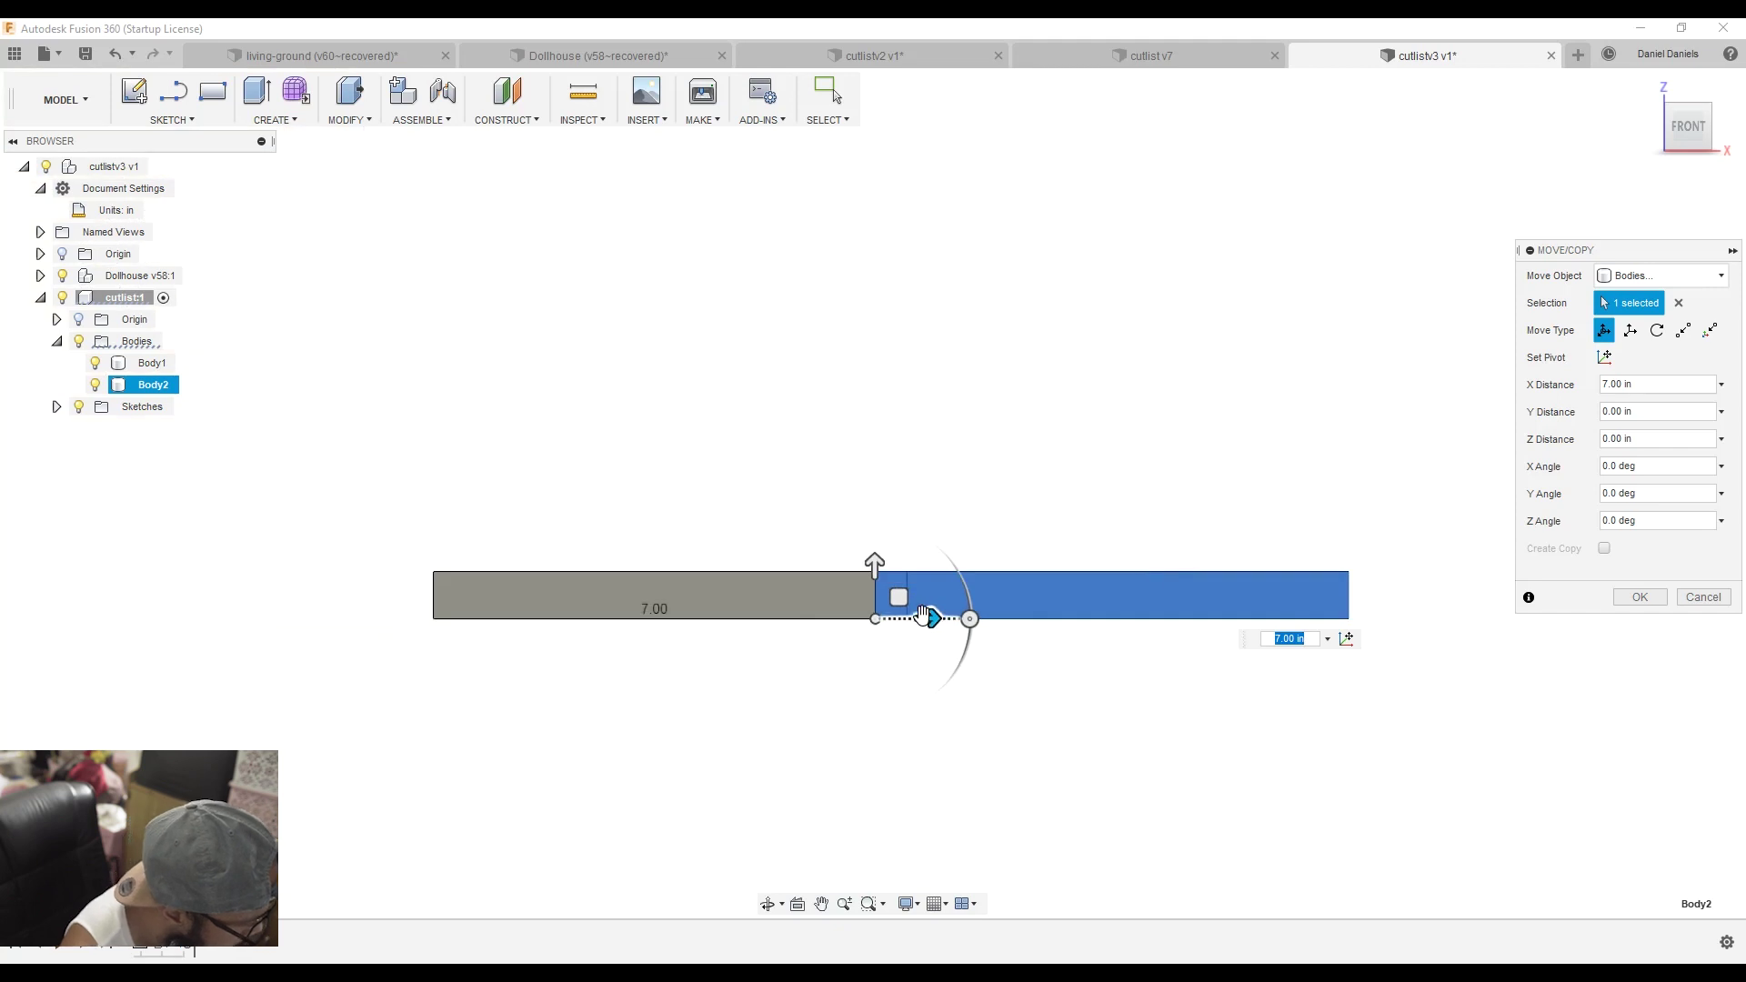
pyautogui.moveTo(930, 617); pyautogui.dragTo(954, 621)
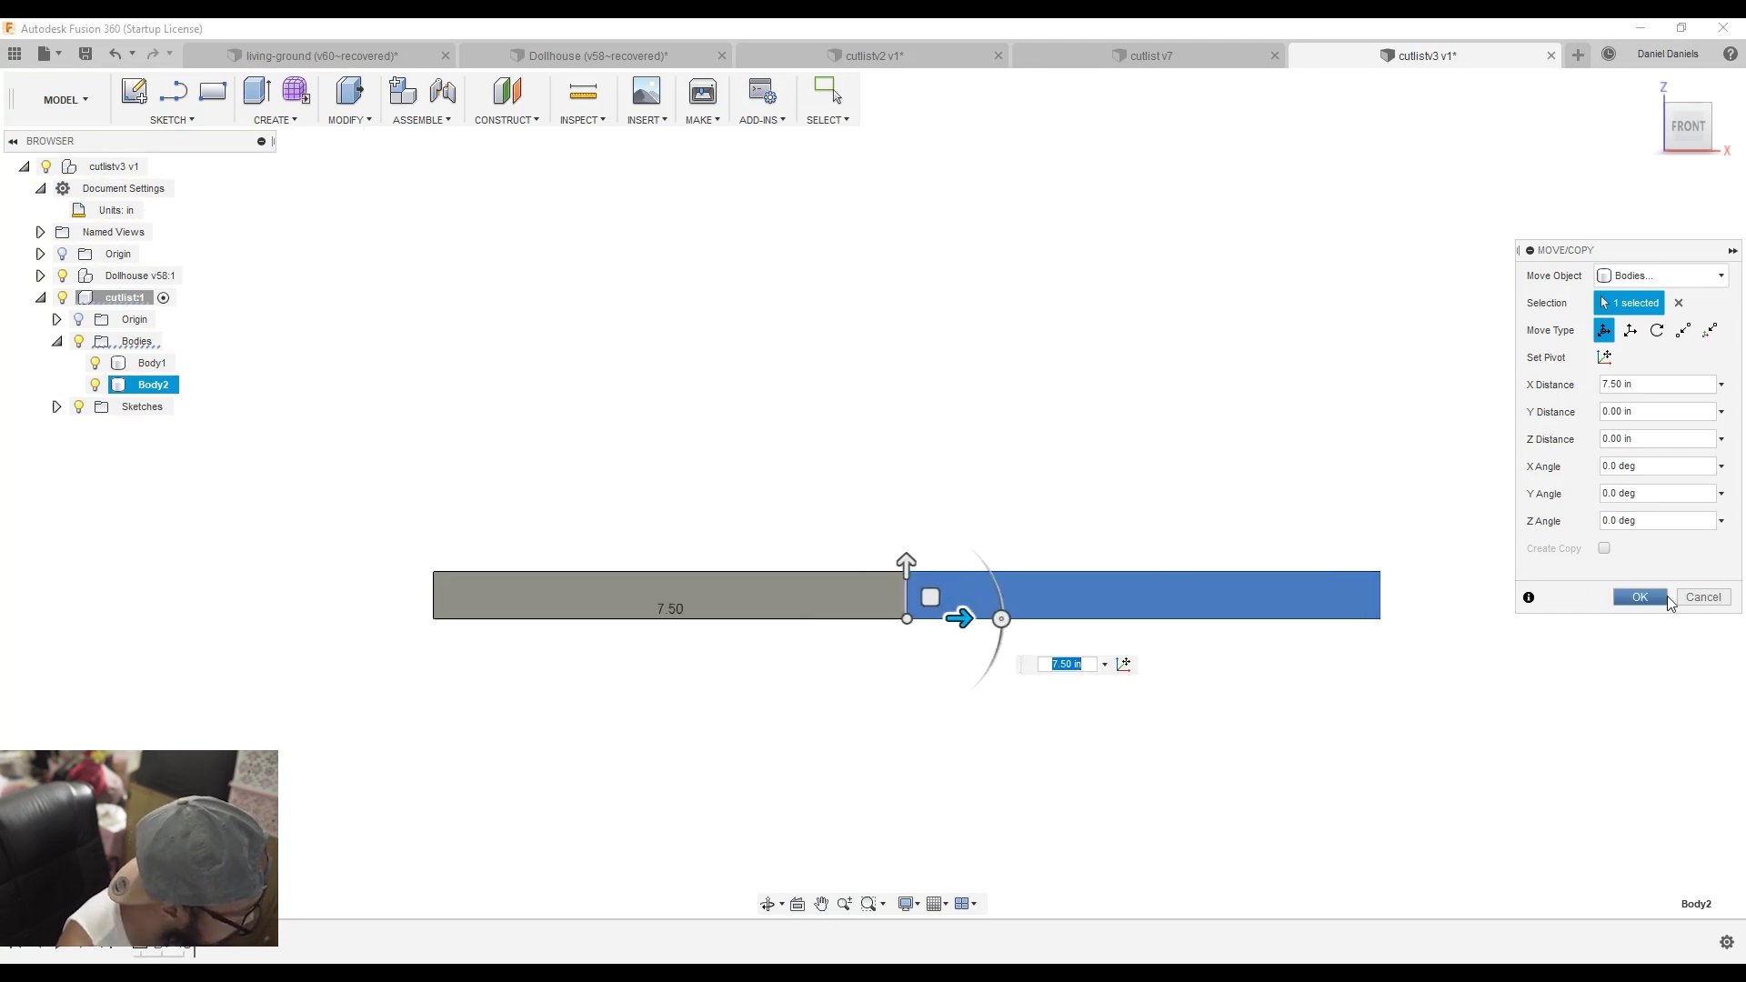
pyautogui.click(1640, 596)
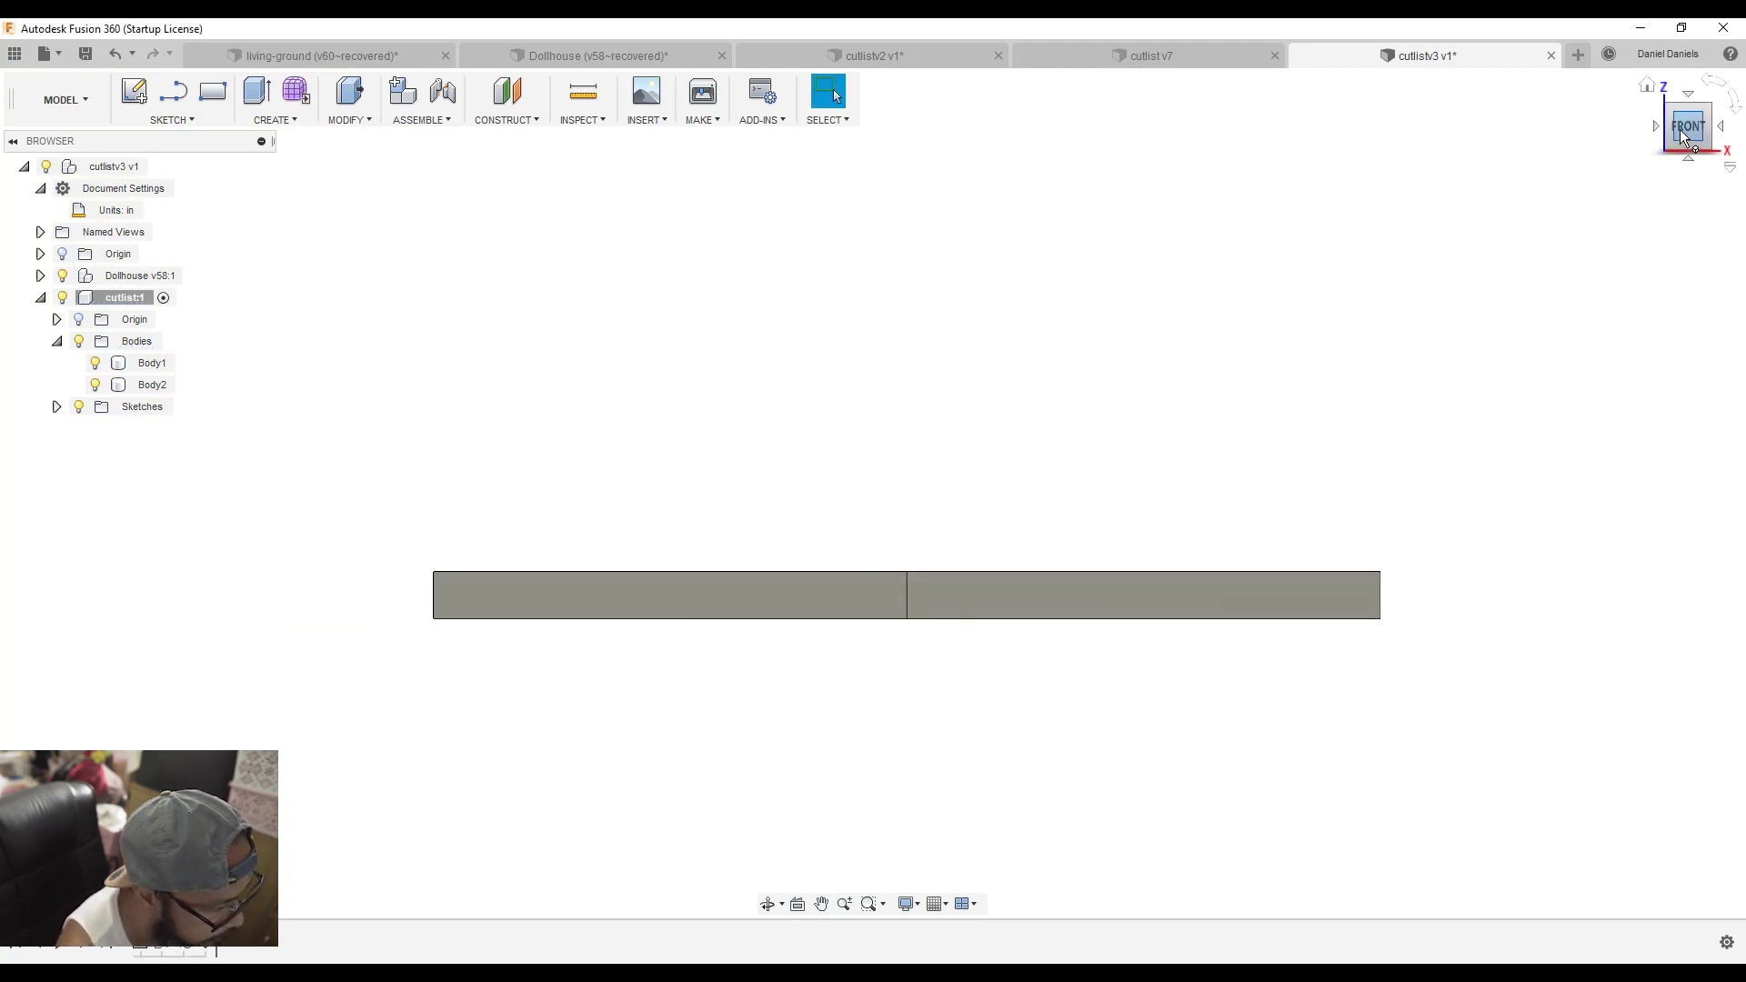
pyautogui.click(1660, 101)
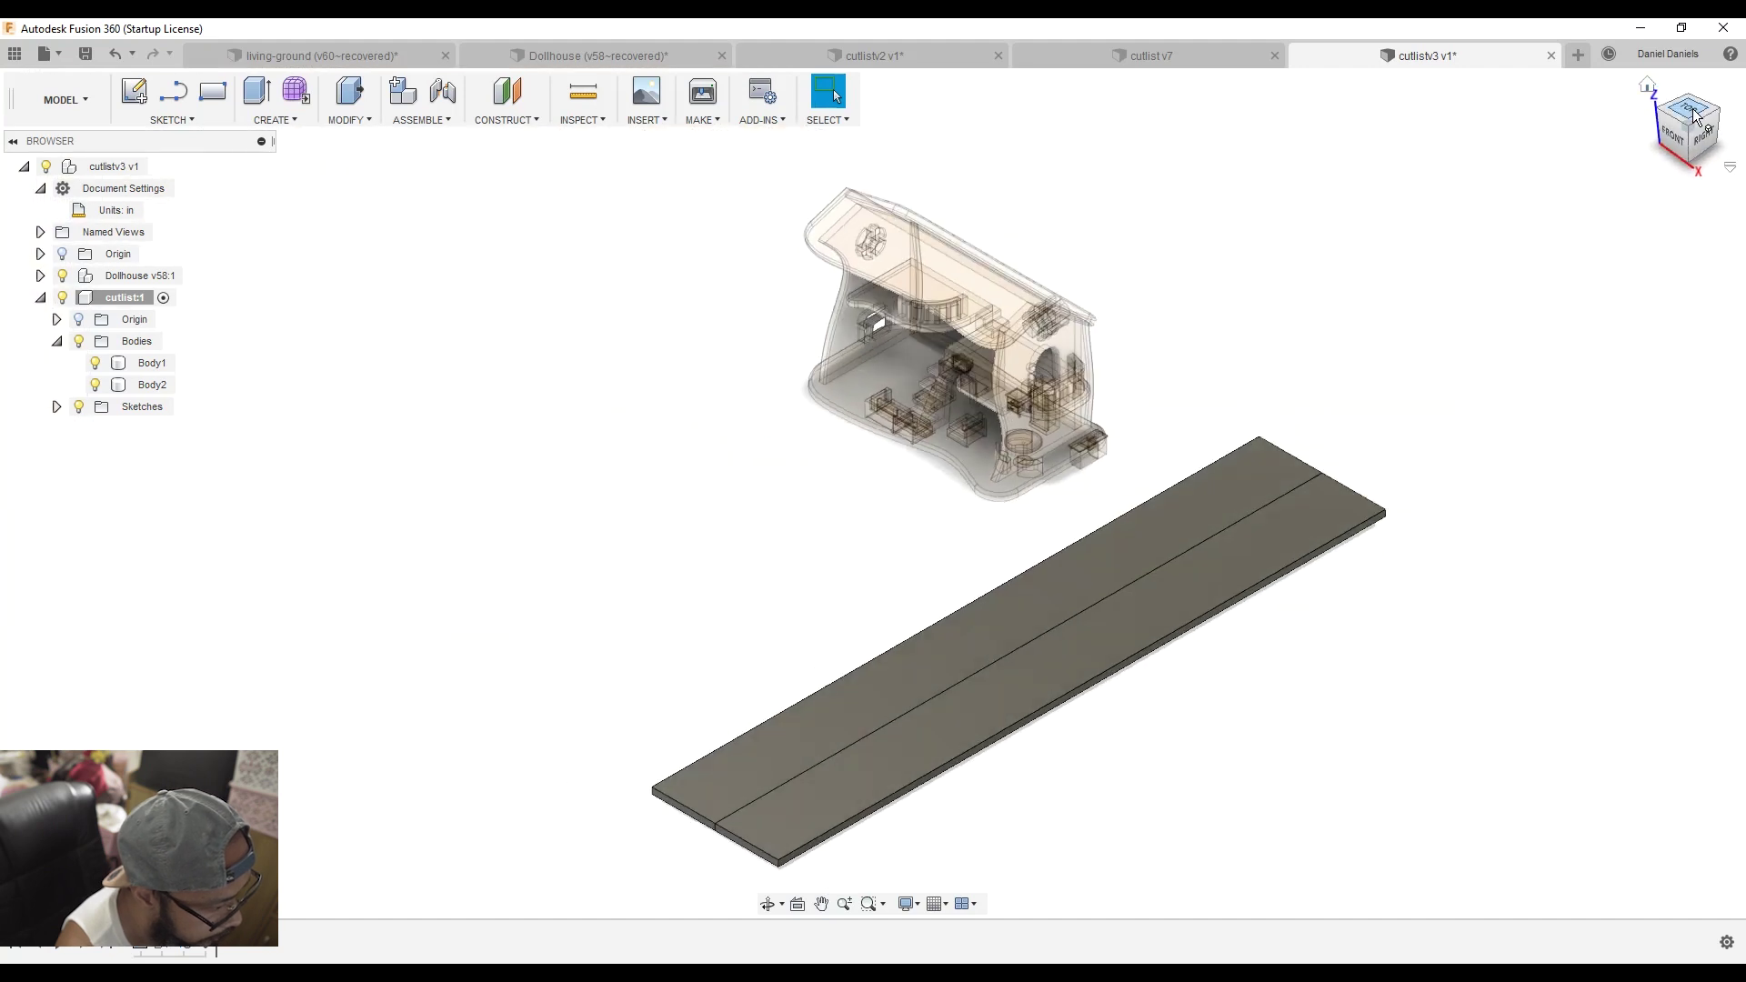
pyautogui.click(1689, 105)
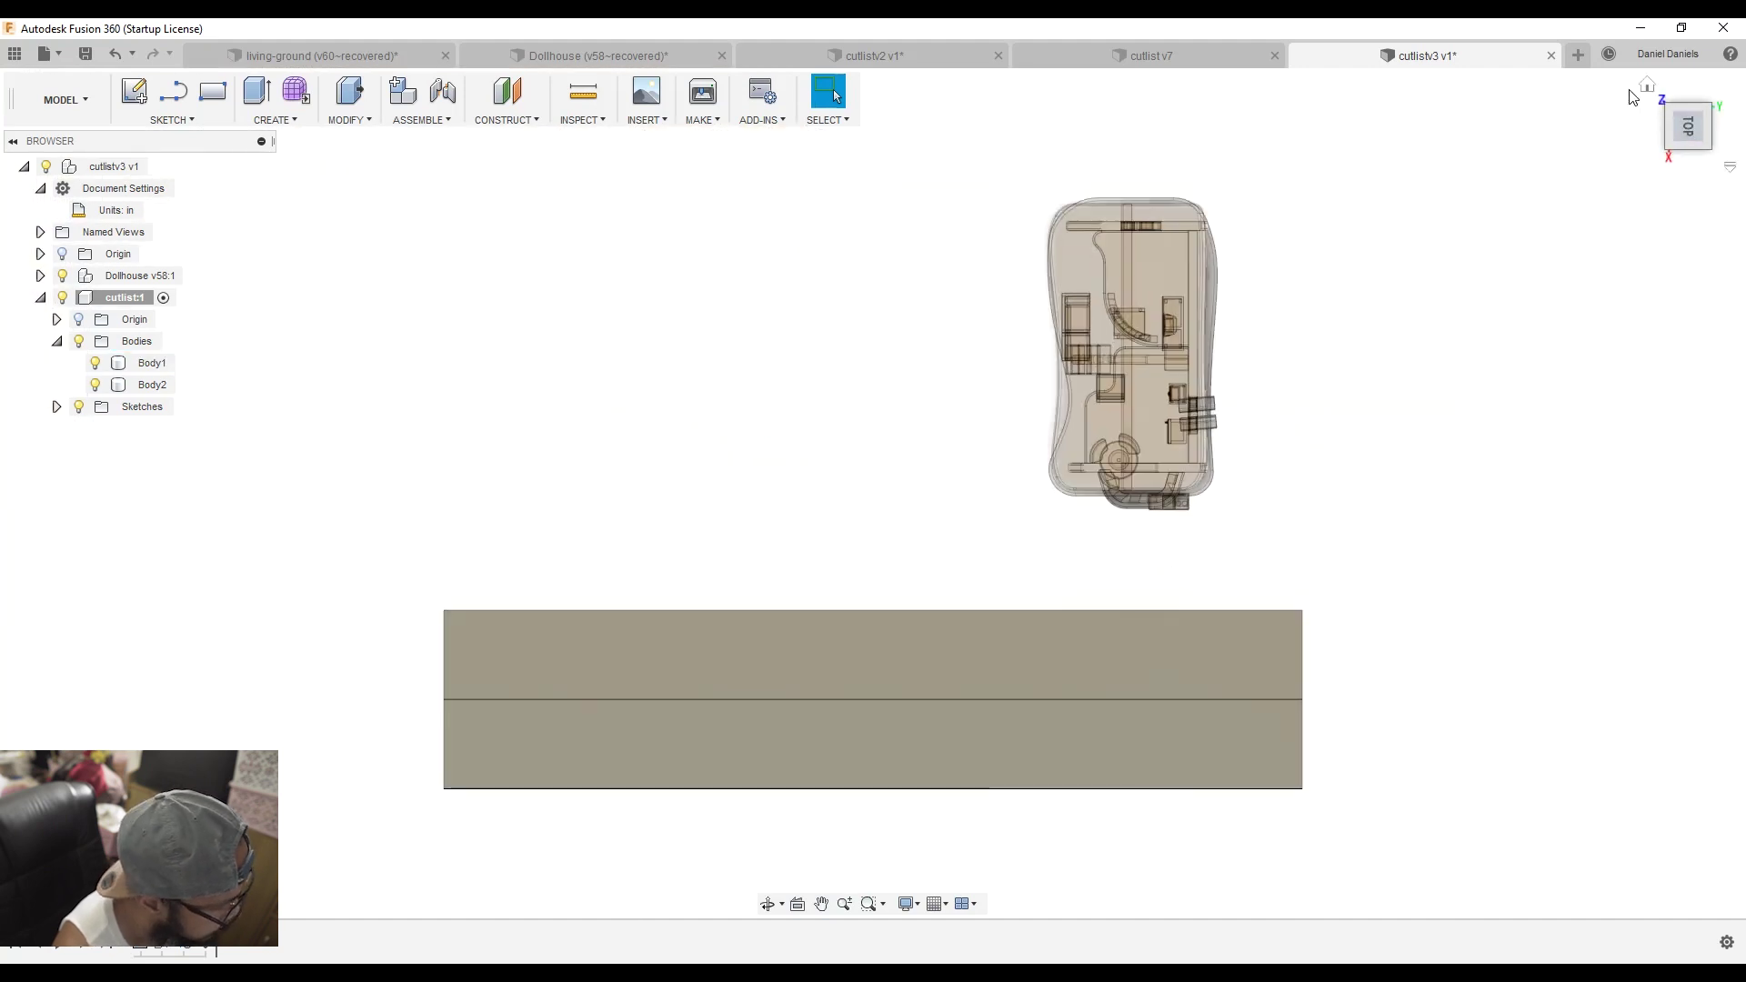
pyautogui.click(1711, 90)
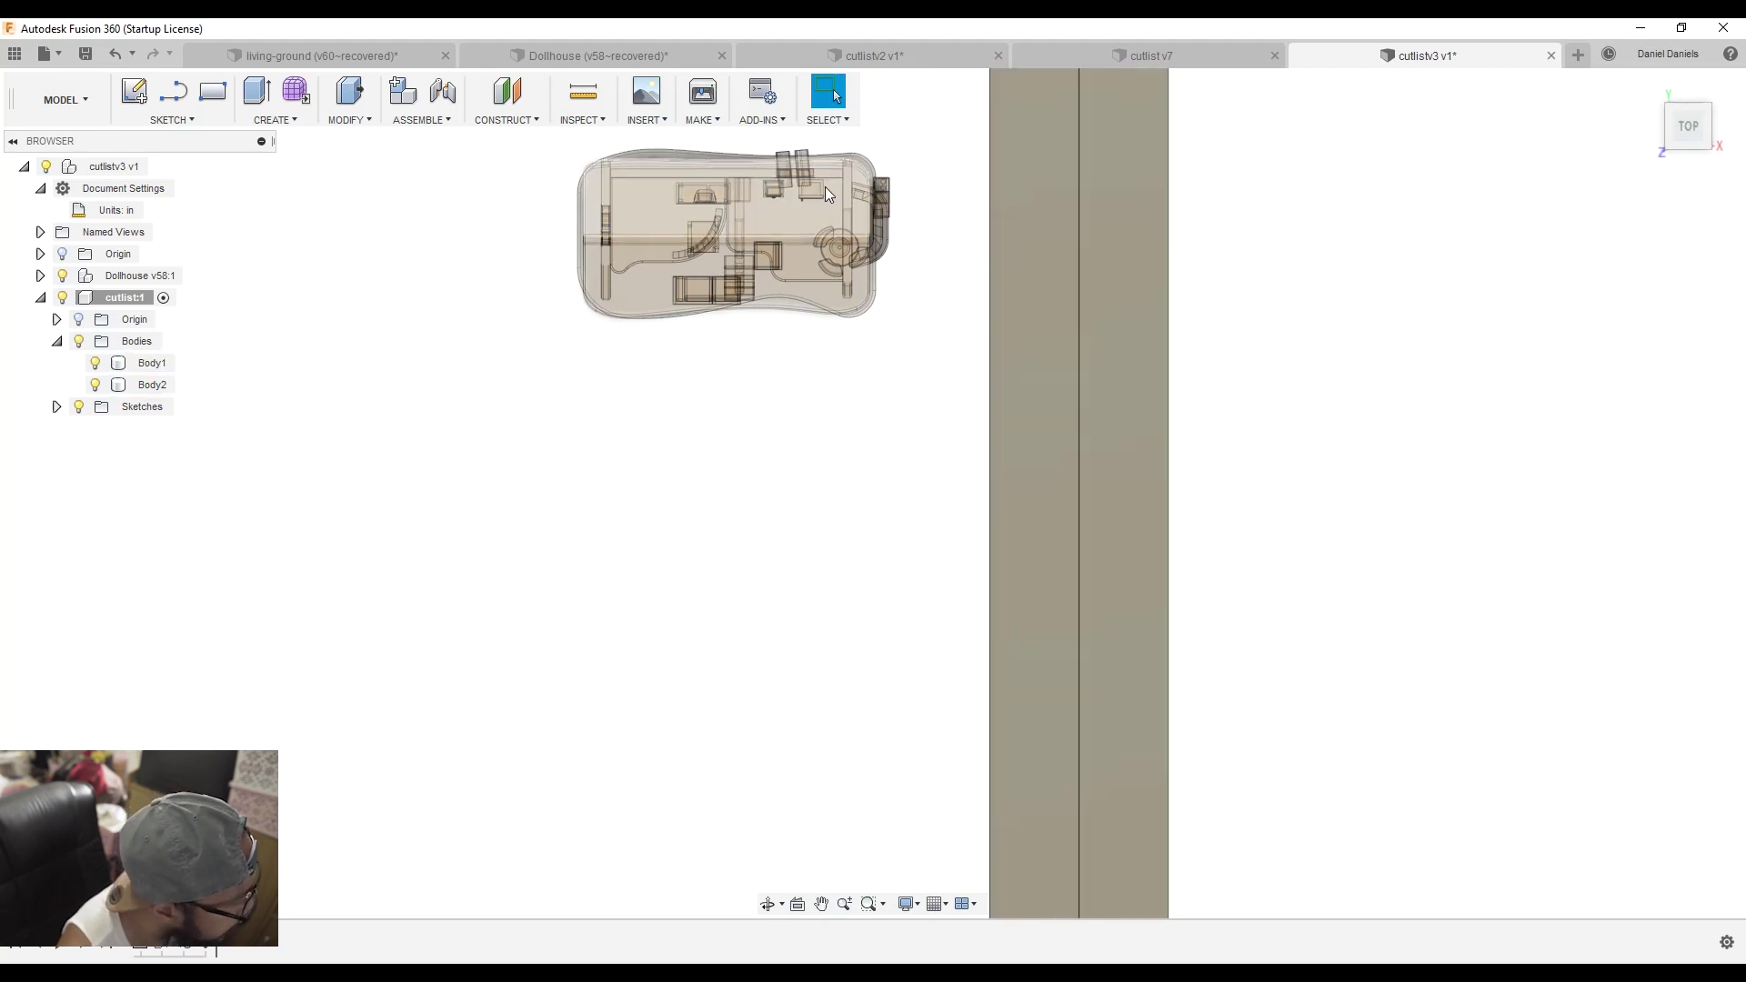
pyautogui.scroll(1, 1055, 237)
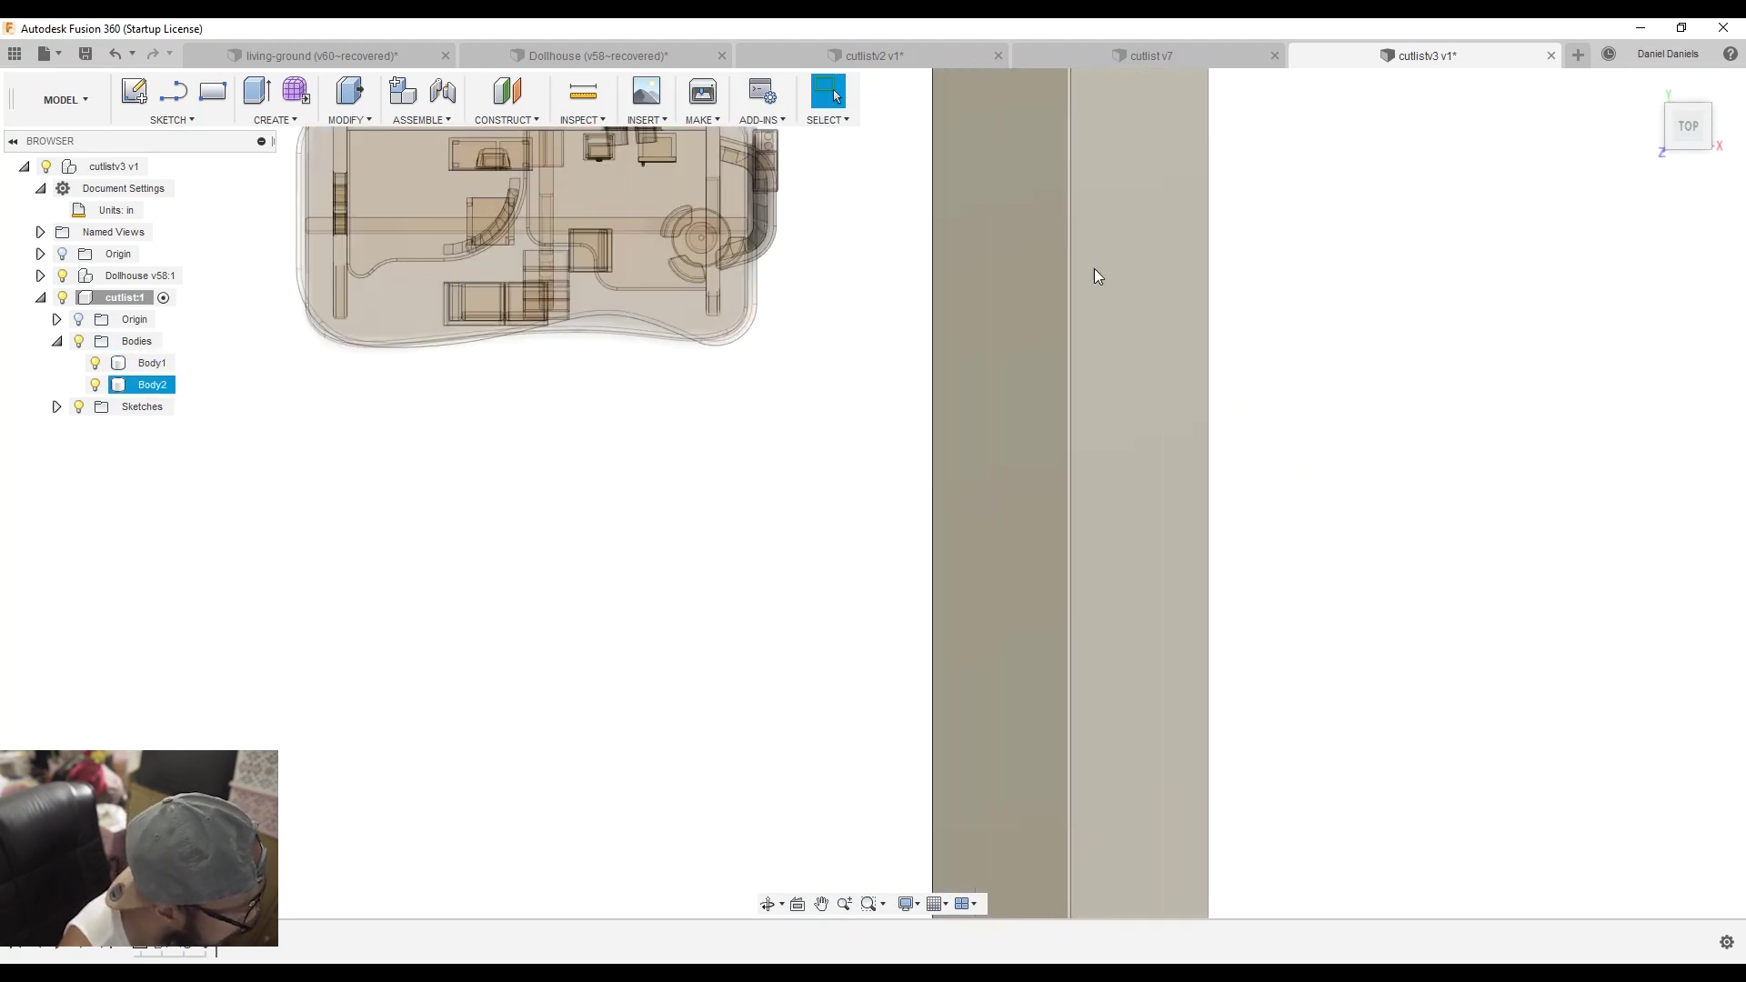
pyautogui.scroll(-2, 1076, 362)
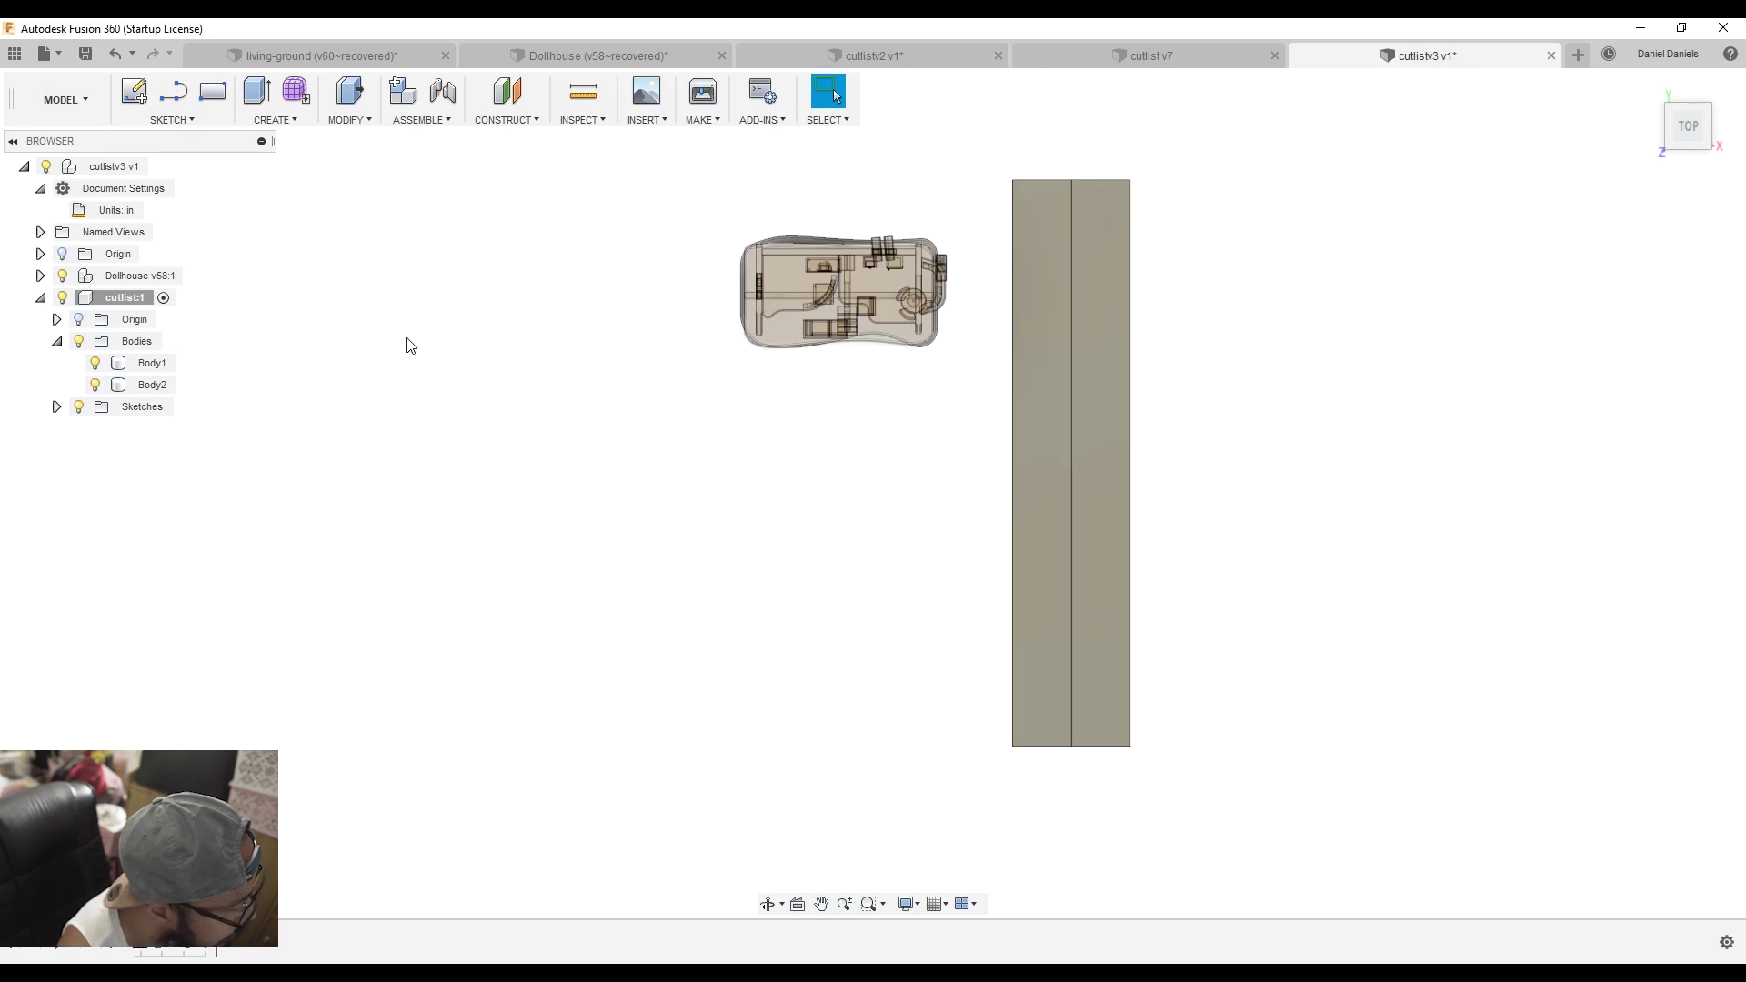
pyautogui.click(40, 275)
# - Select the dollhouse base panel and slide it about 31 inches over the stock board
pyautogui.click(56, 319)
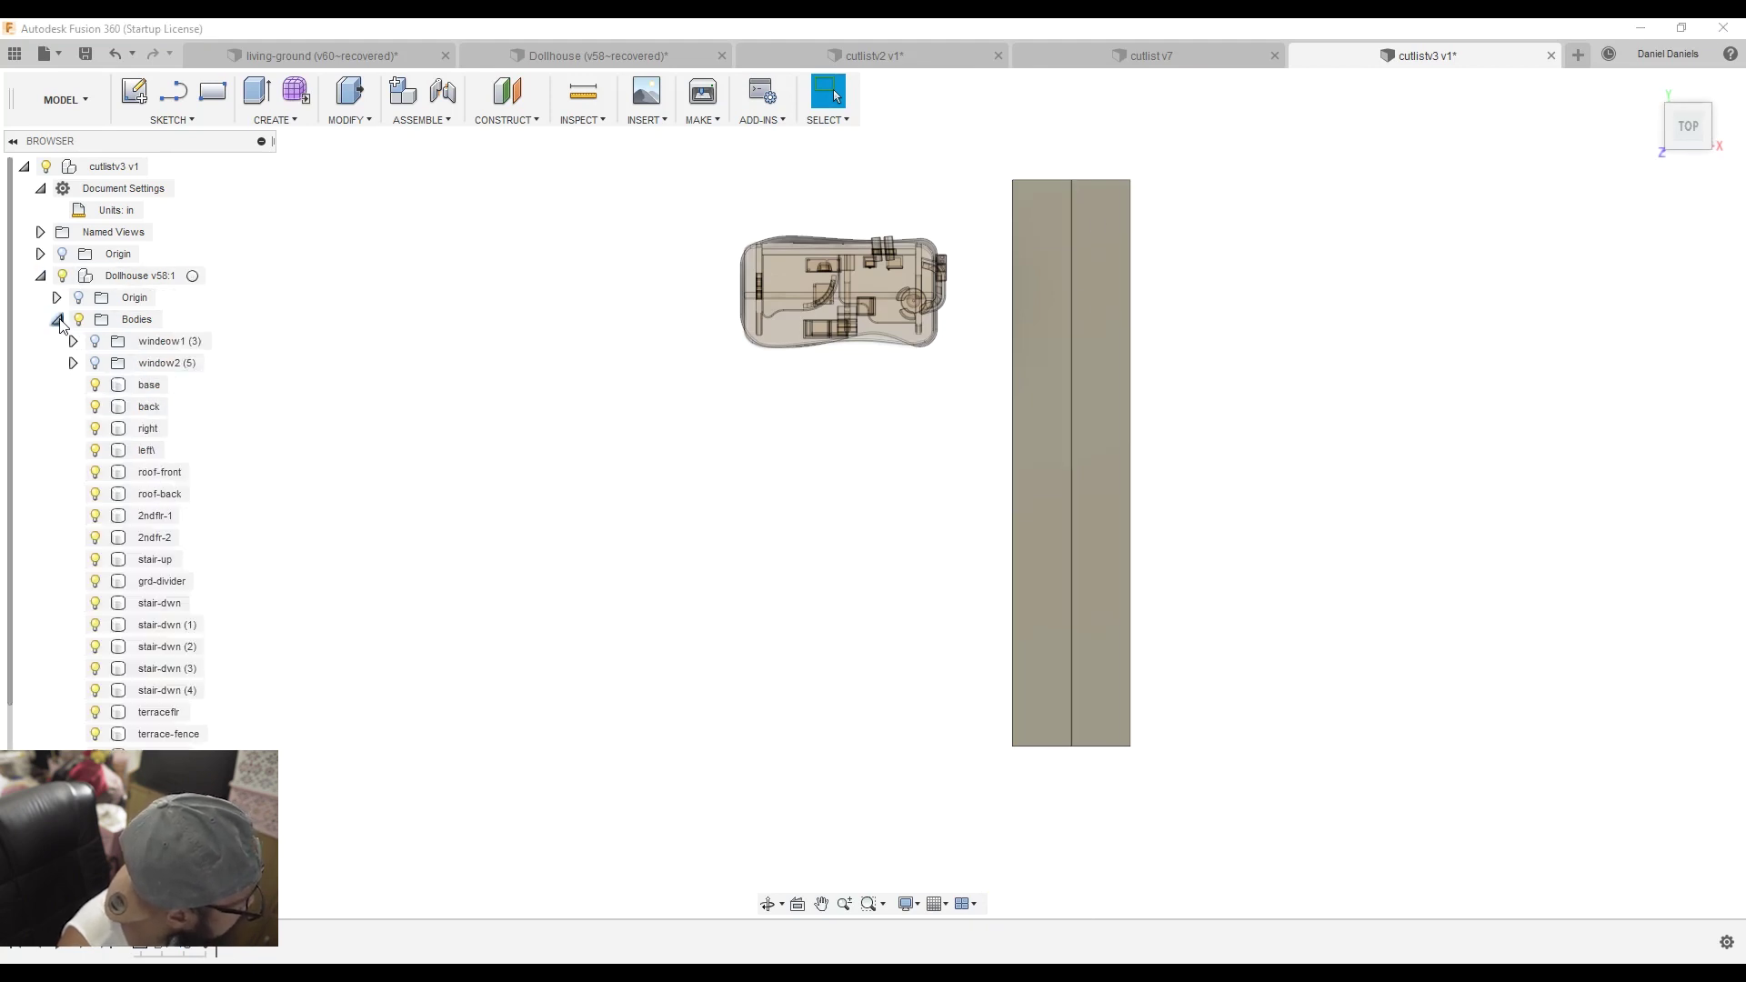
pyautogui.click(132, 391)
pyautogui.rightClick(133, 393)
pyautogui.click(173, 397)
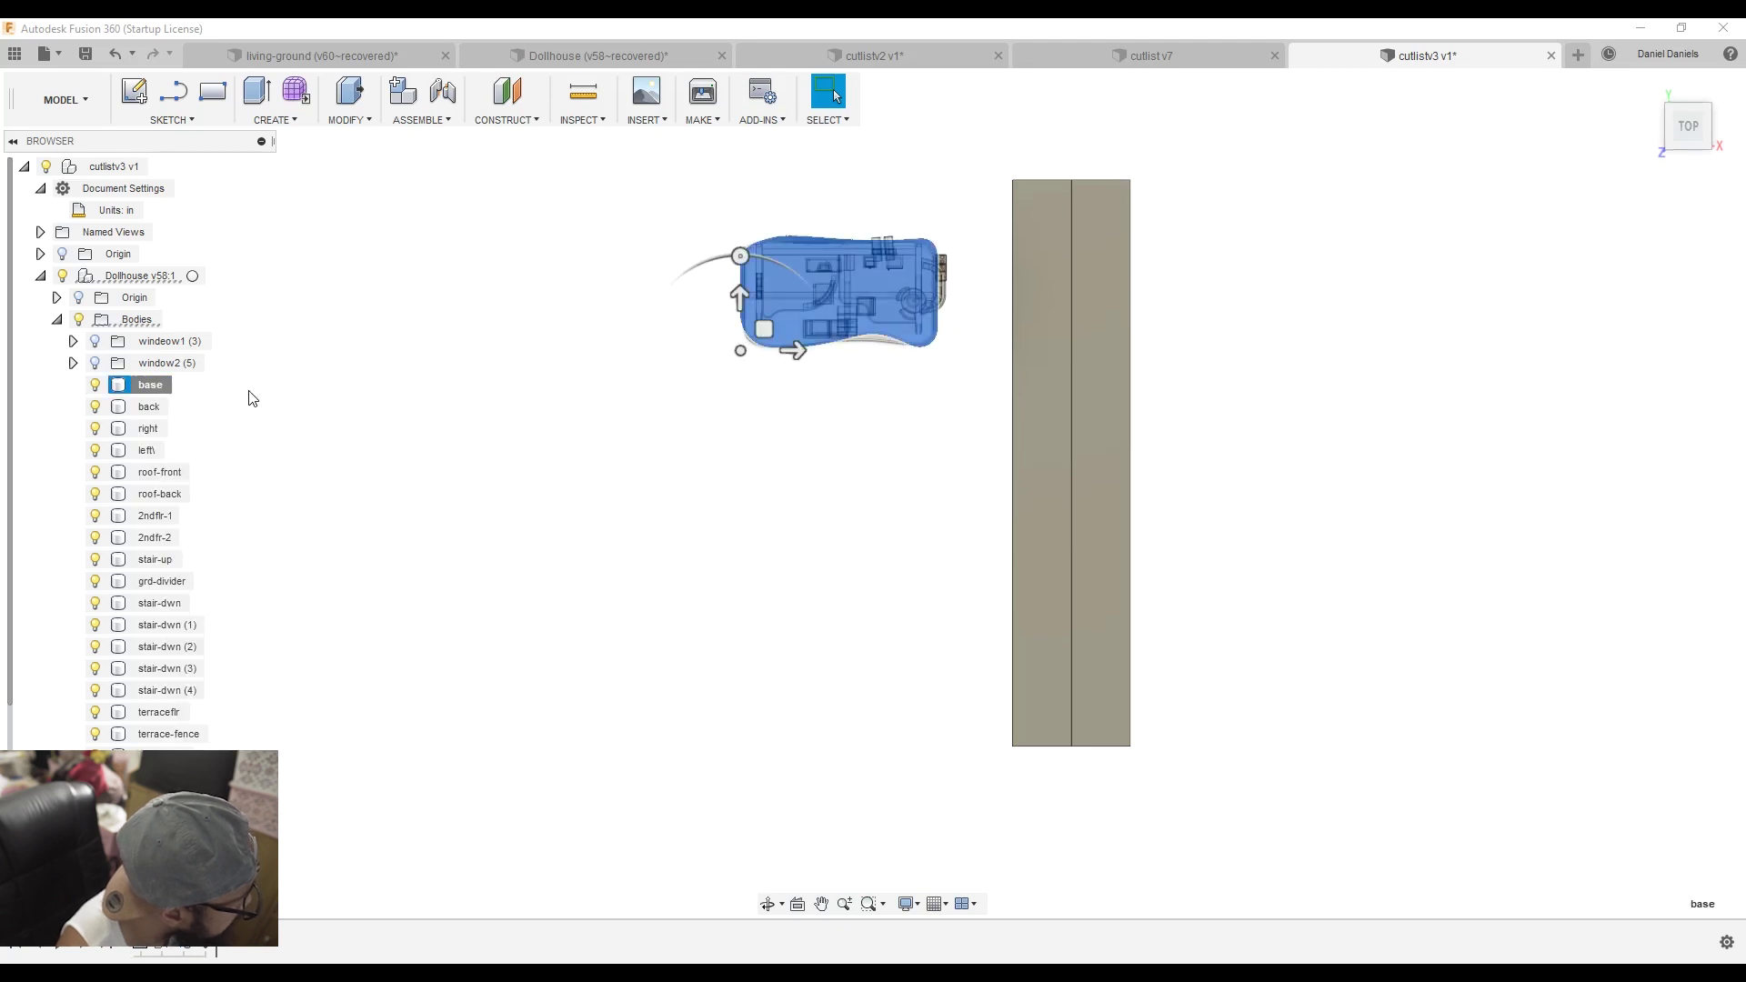
pyautogui.moveTo(798, 350); pyautogui.dragTo(1045, 351)
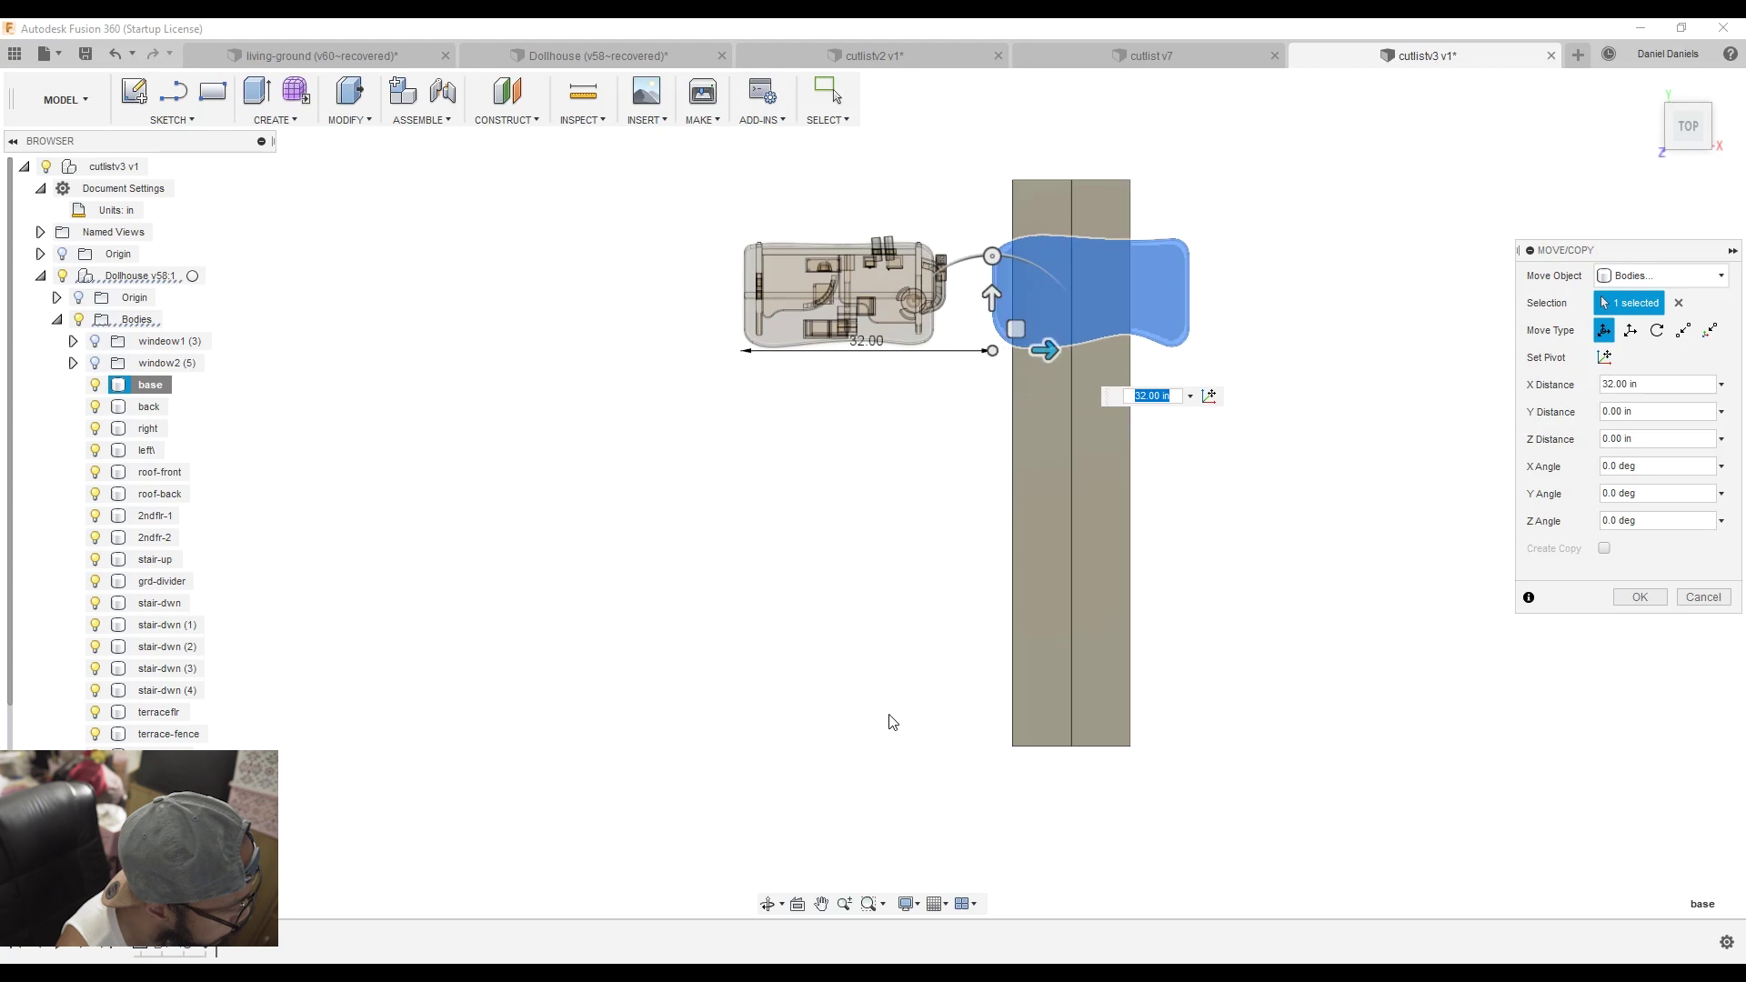
pyautogui.click(767, 903)
pyautogui.moveTo(839, 679); pyautogui.dragTo(789, 490)
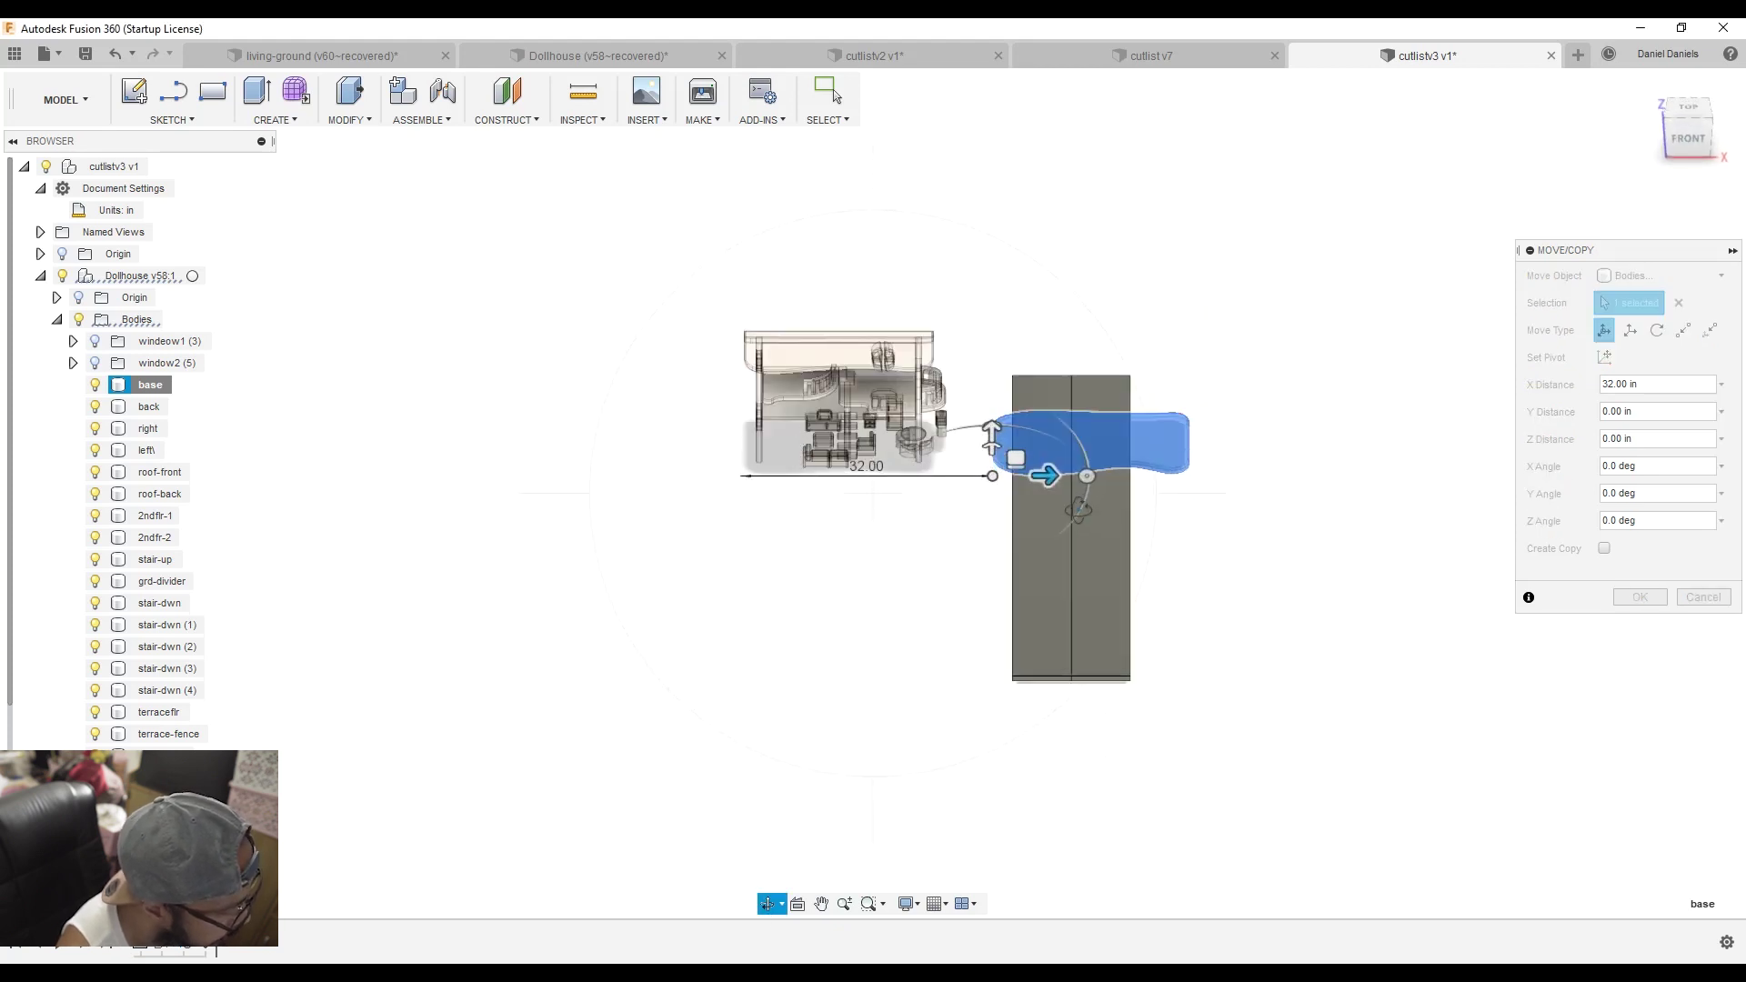
pyautogui.press('Escape')
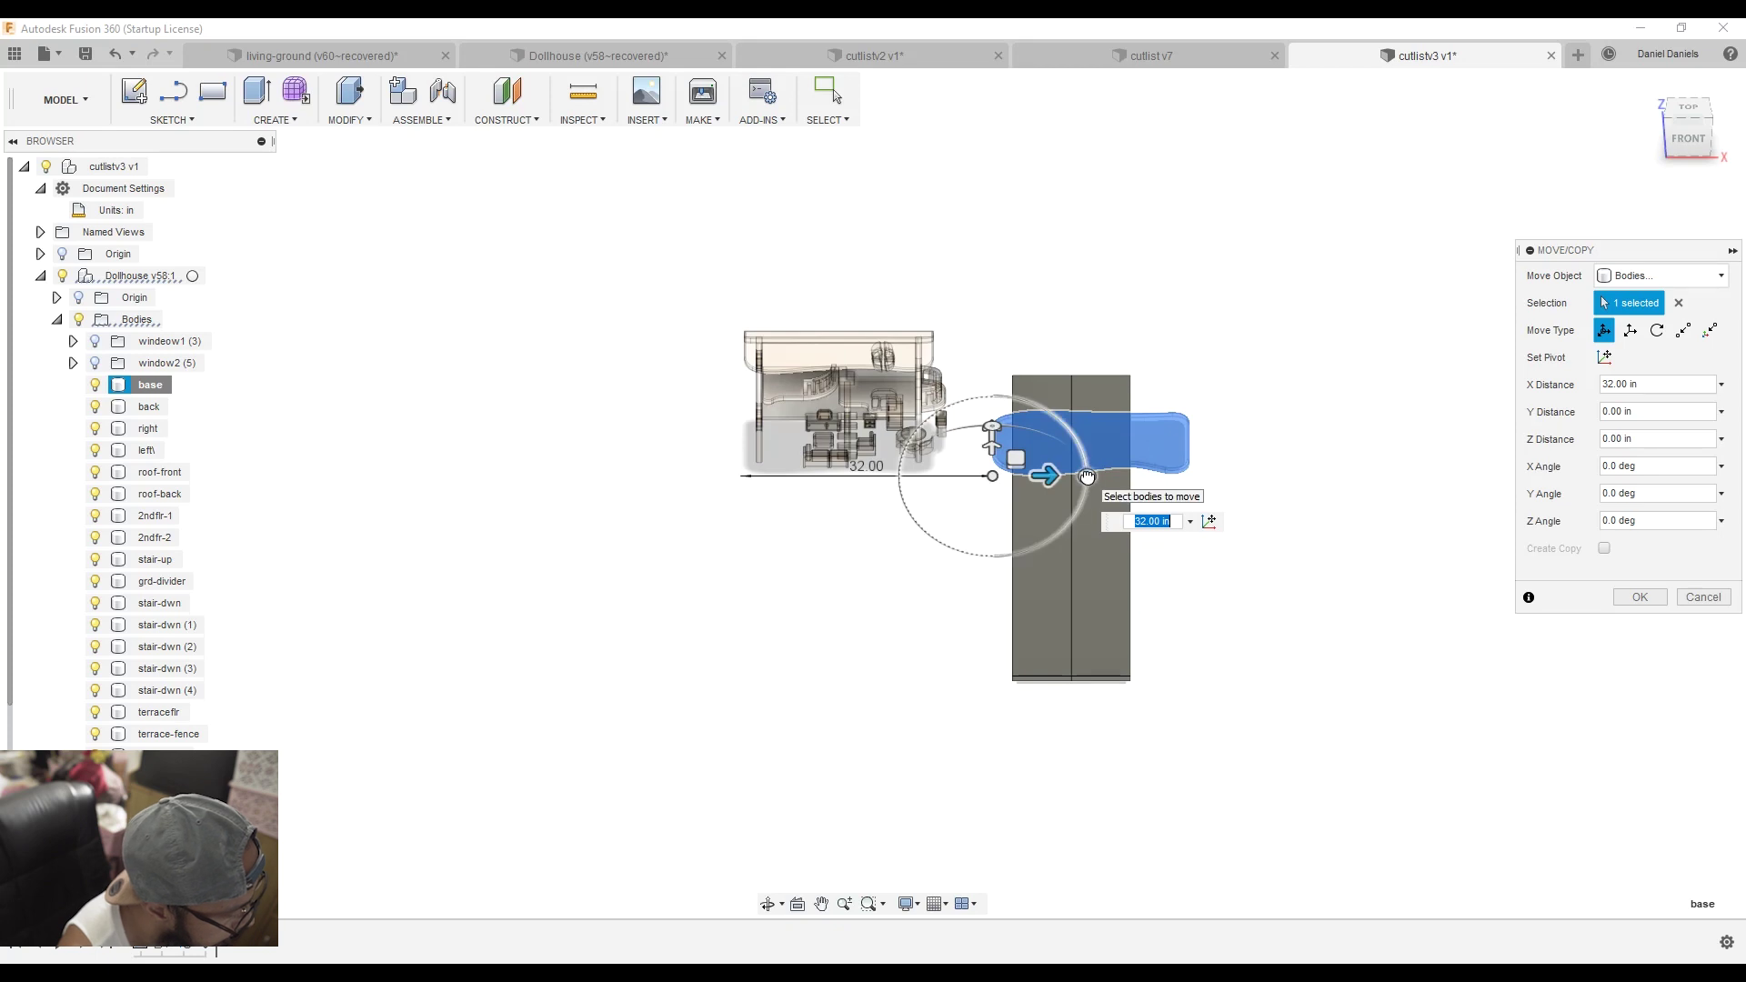
pyautogui.moveTo(1087, 476); pyautogui.dragTo(1063, 409)
pyautogui.click(903, 464)
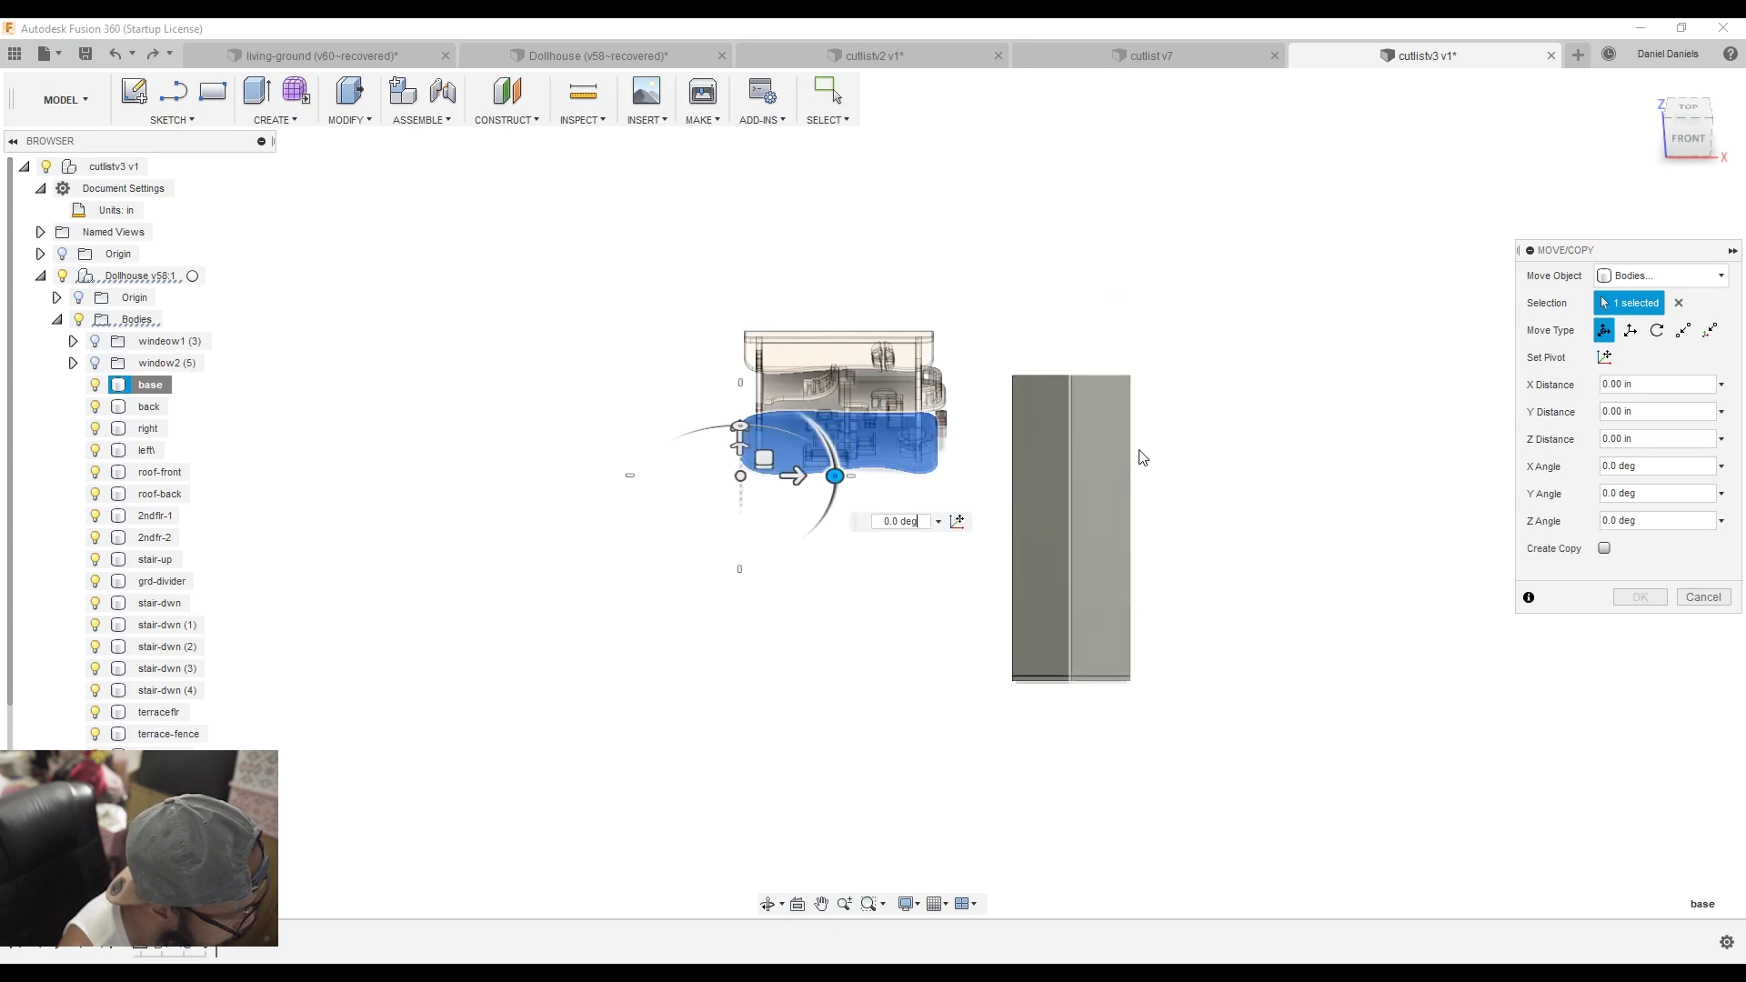
pyautogui.moveTo(793, 475); pyautogui.dragTo(1037, 476)
pyautogui.click(1645, 88)
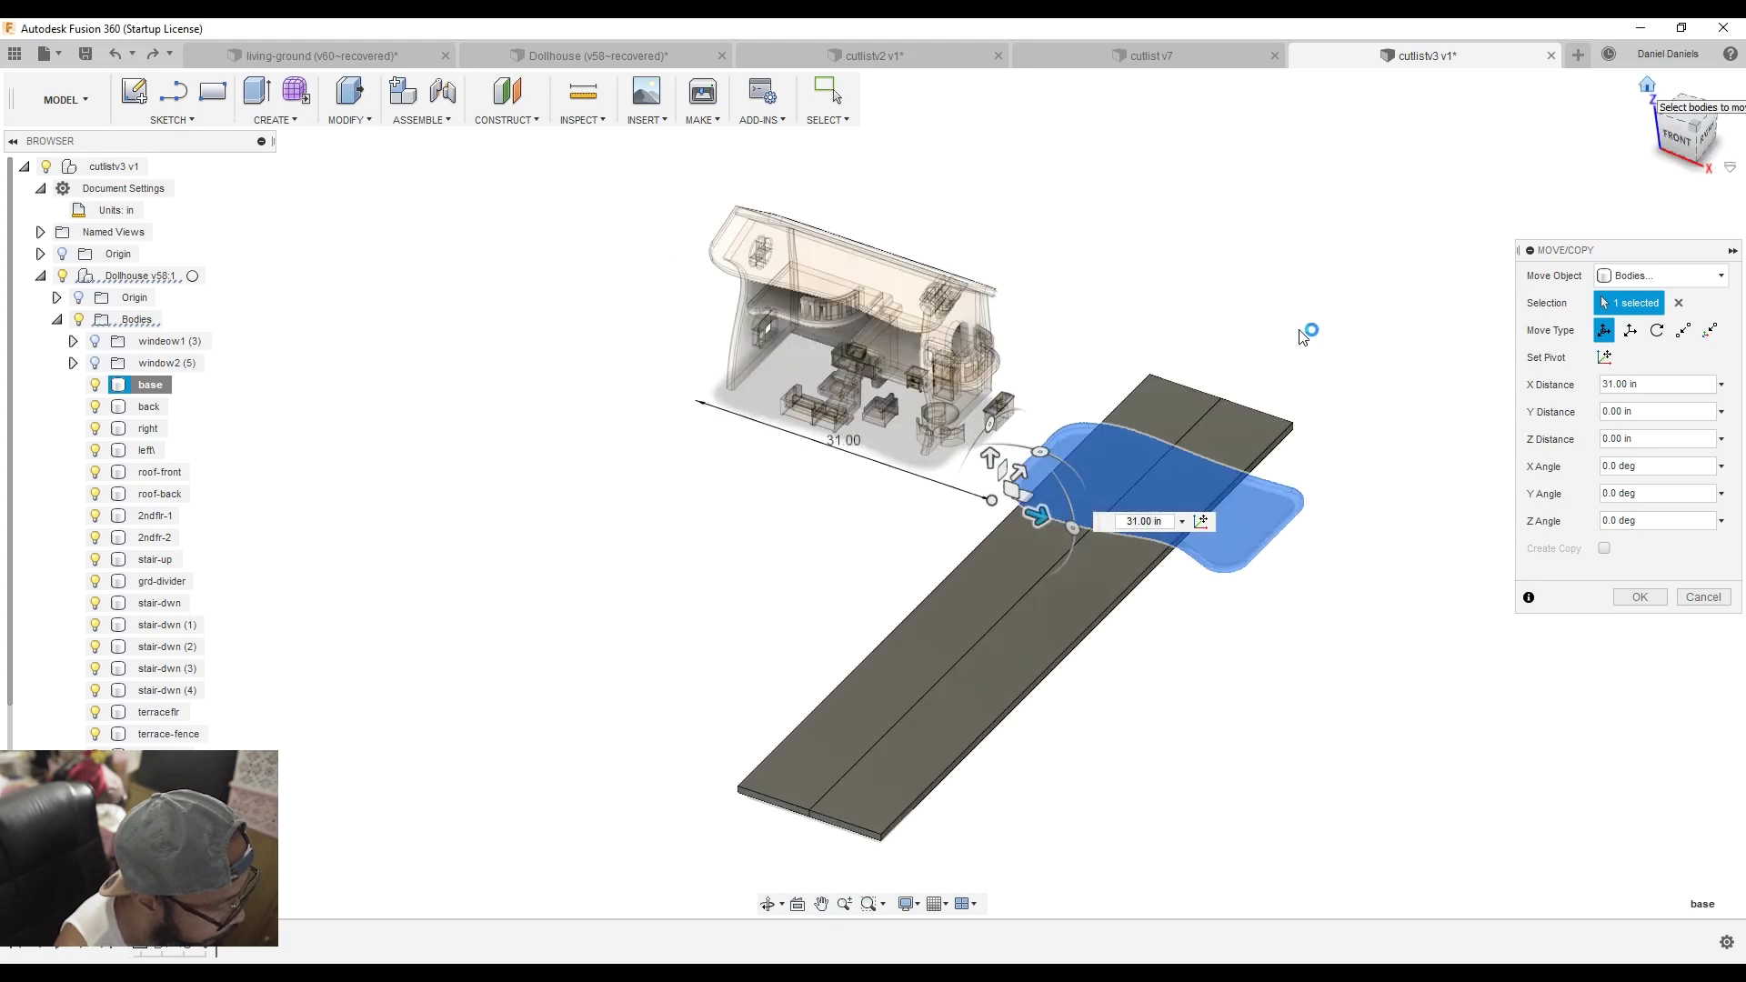
# - Turn the base panel 90 degrees about vertical and seat it on the board top
pyautogui.moveTo(1077, 482); pyautogui.dragTo(933, 460)
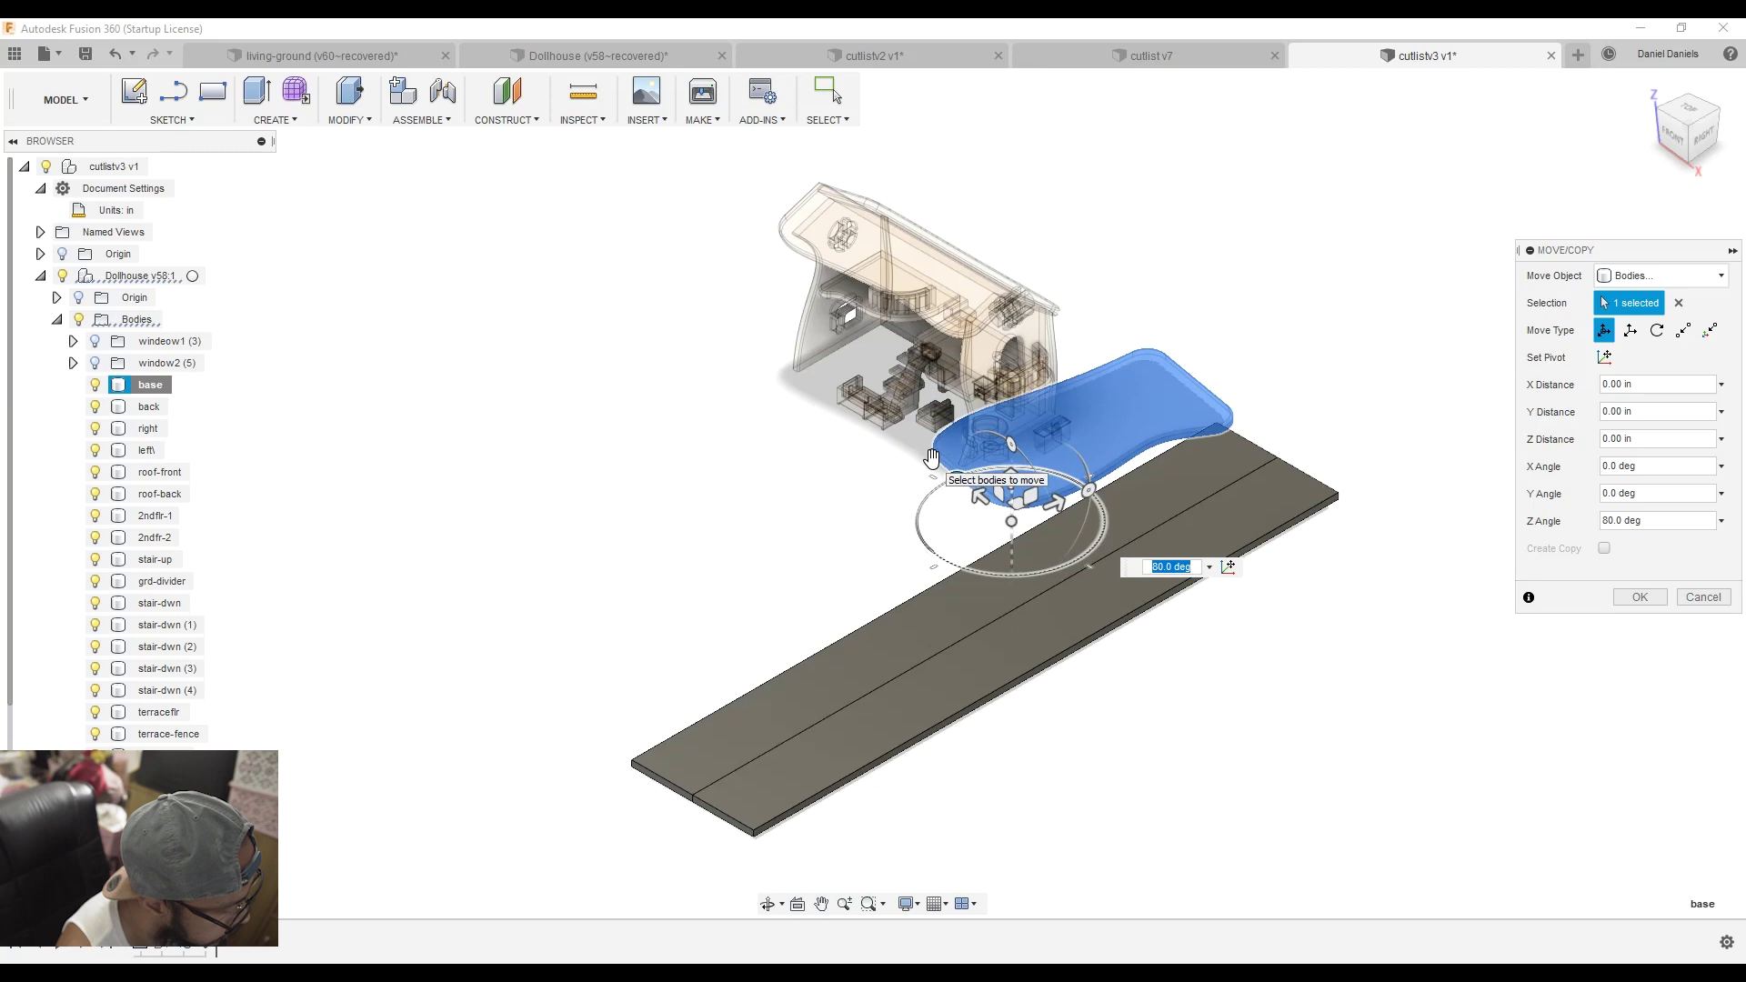
pyautogui.moveTo(1687, 125); pyautogui.dragTo(1467, 252)
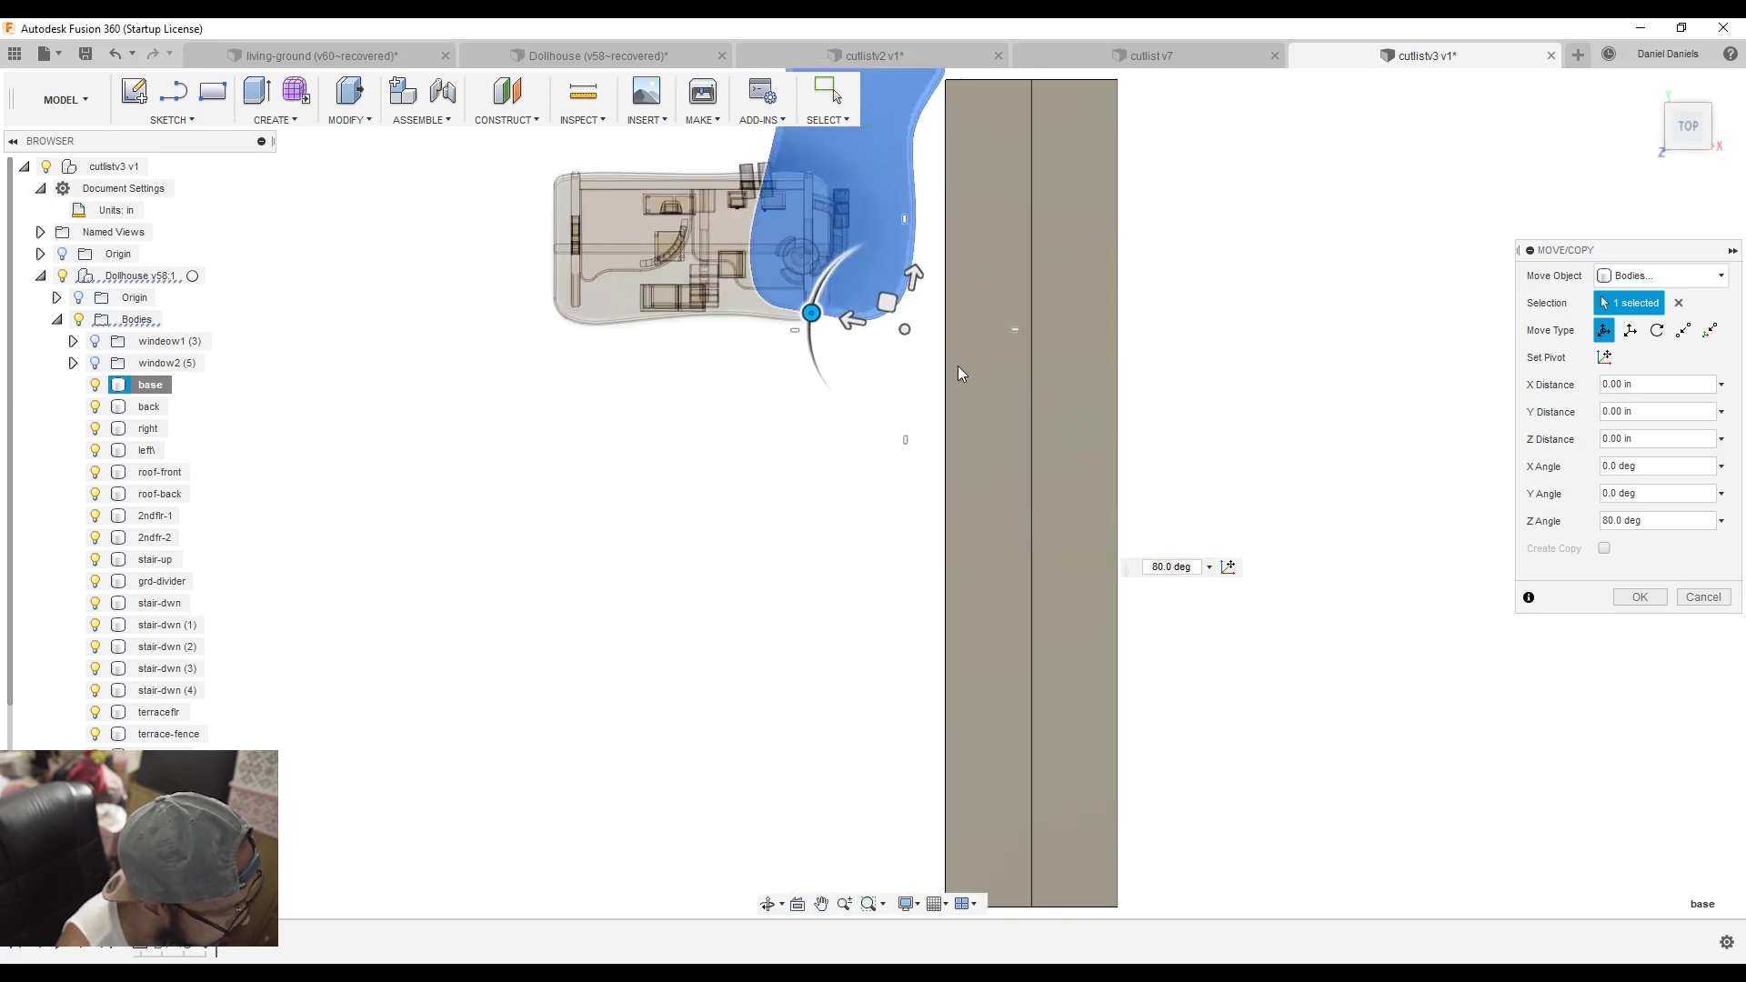
pyautogui.moveTo(812, 312); pyautogui.dragTo(1070, 329)
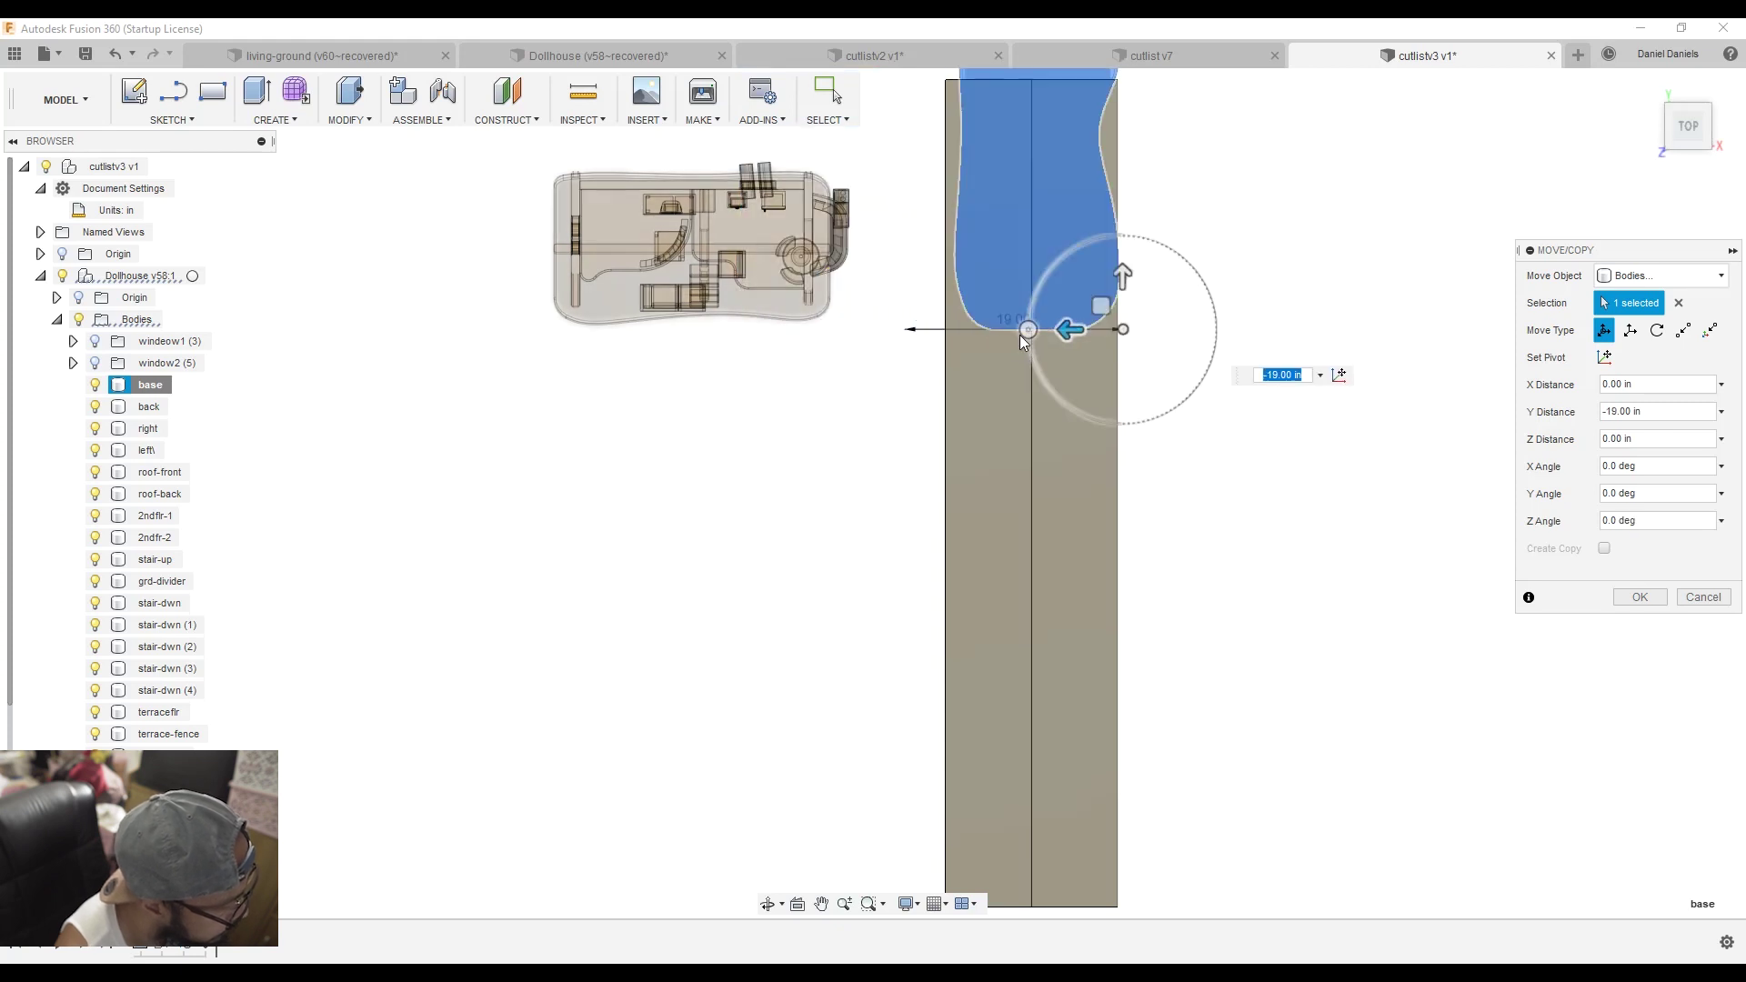
pyautogui.moveTo(1122, 275); pyautogui.dragTo(1123, 380)
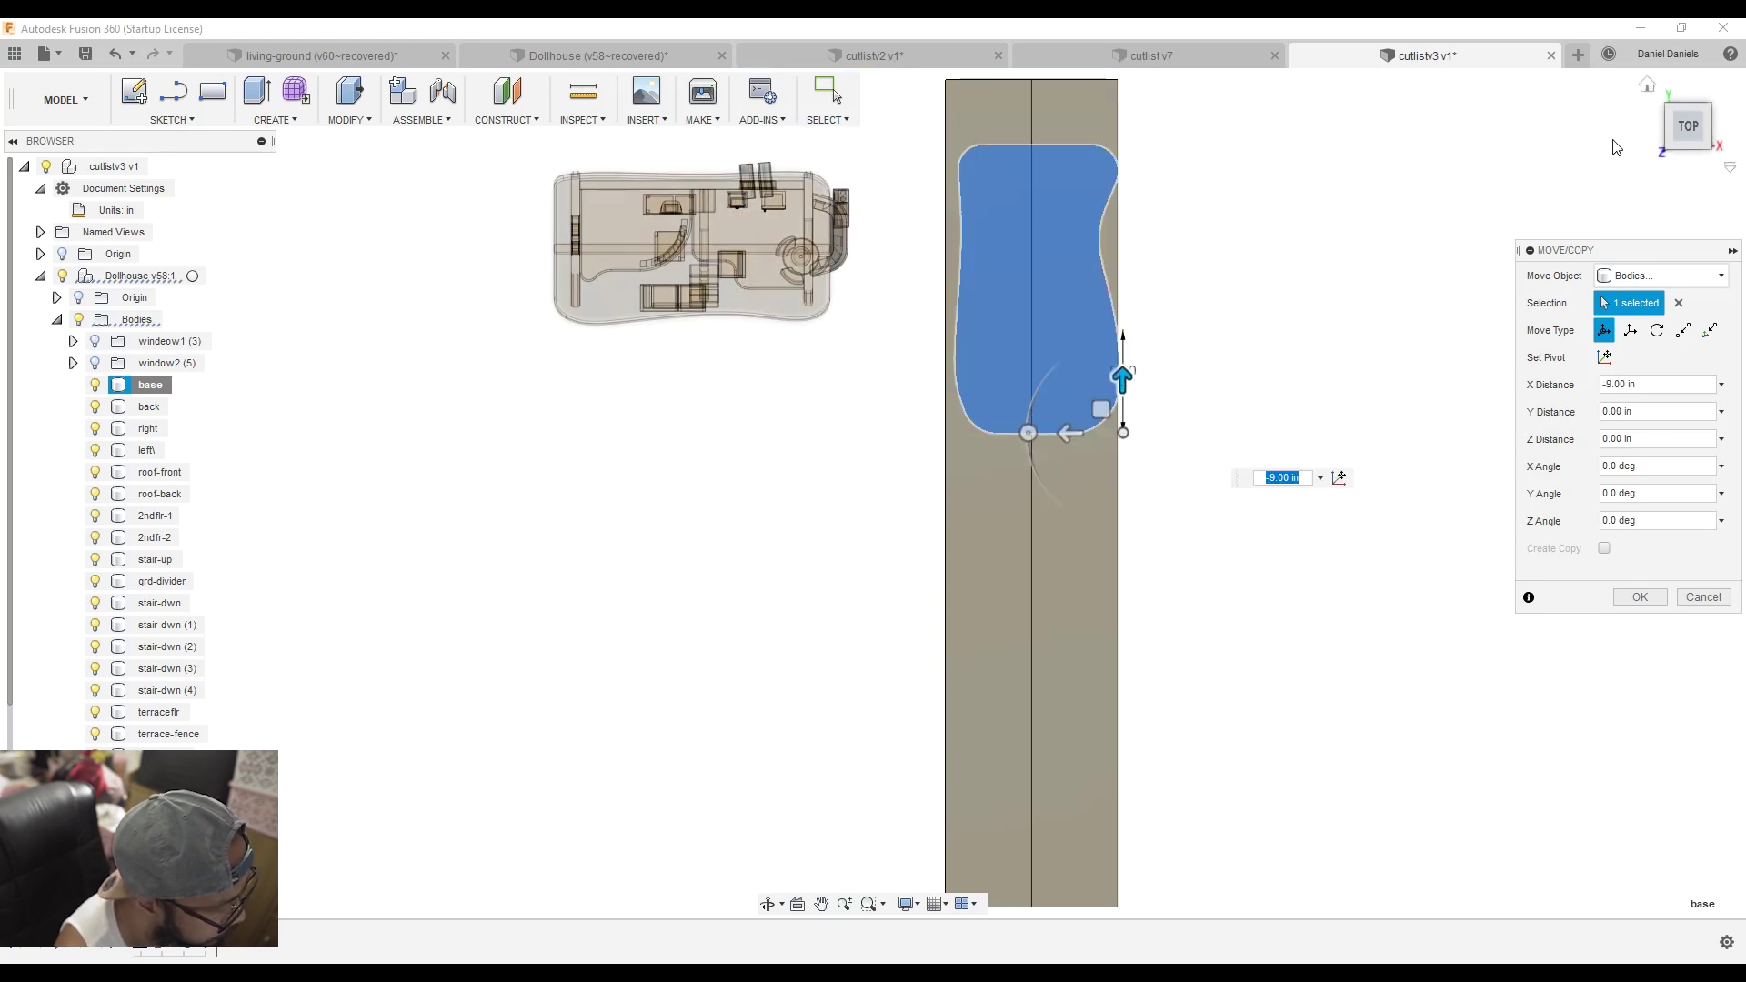
pyautogui.click(1681, 146)
pyautogui.click(1679, 142)
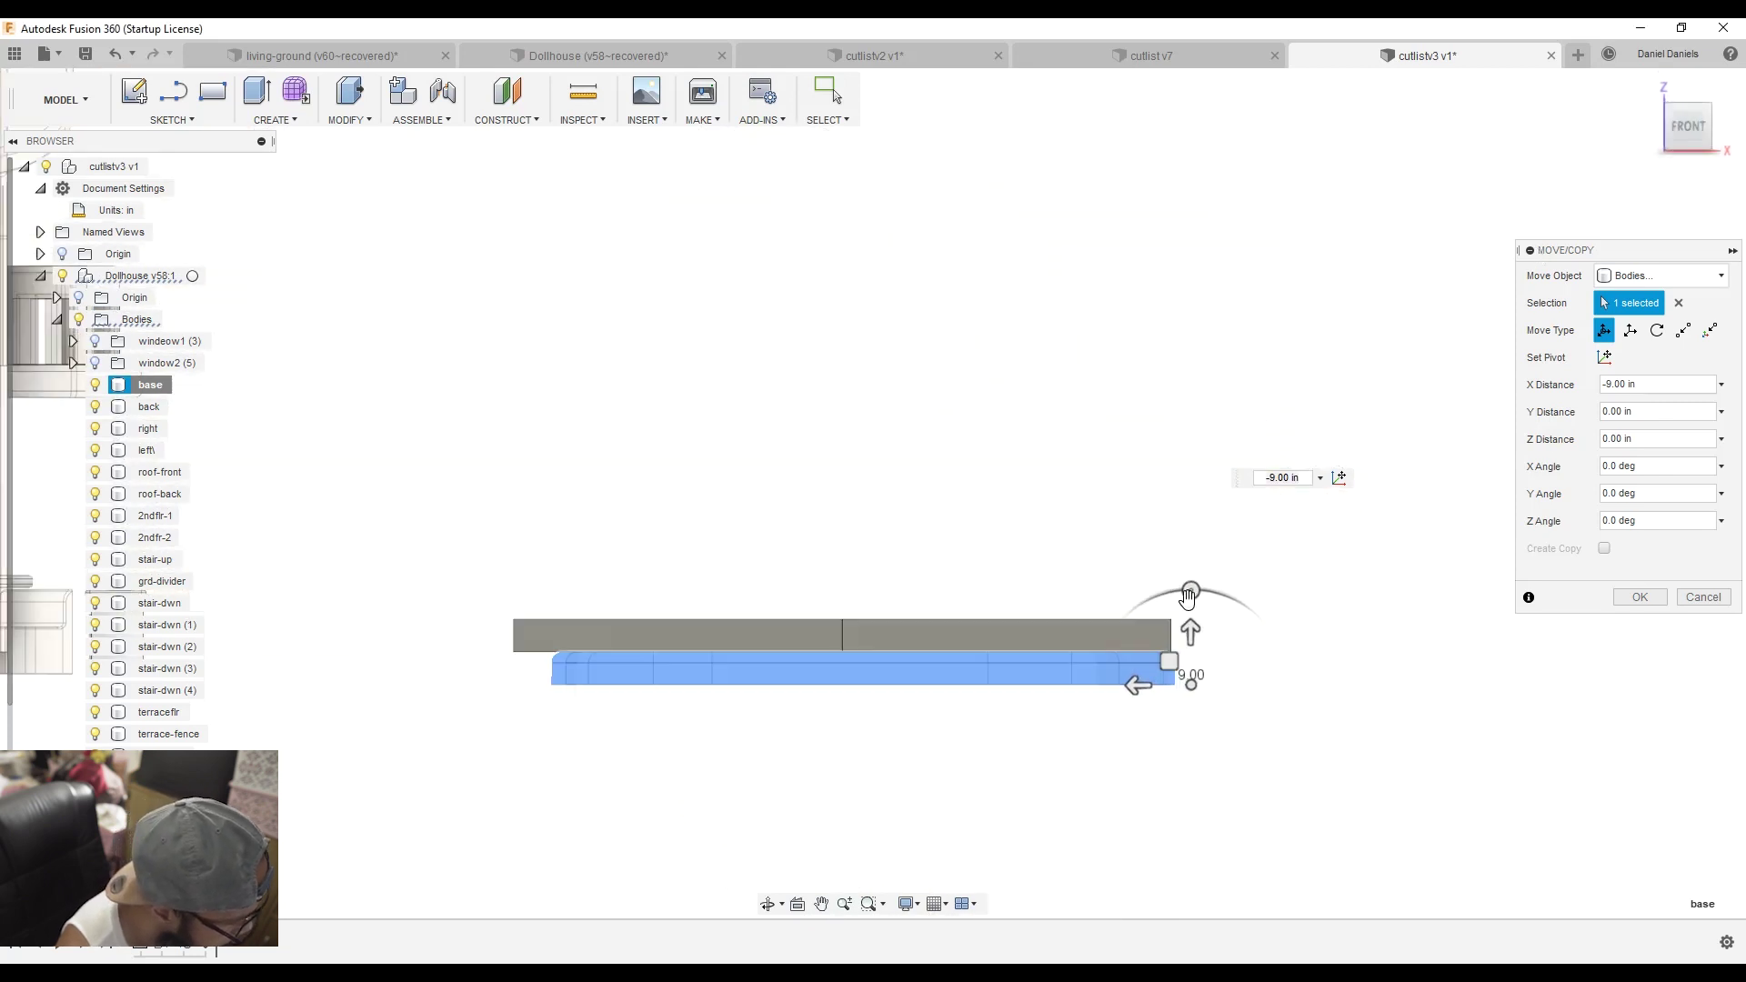
pyautogui.moveTo(1191, 627); pyautogui.dragTo(1199, 564)
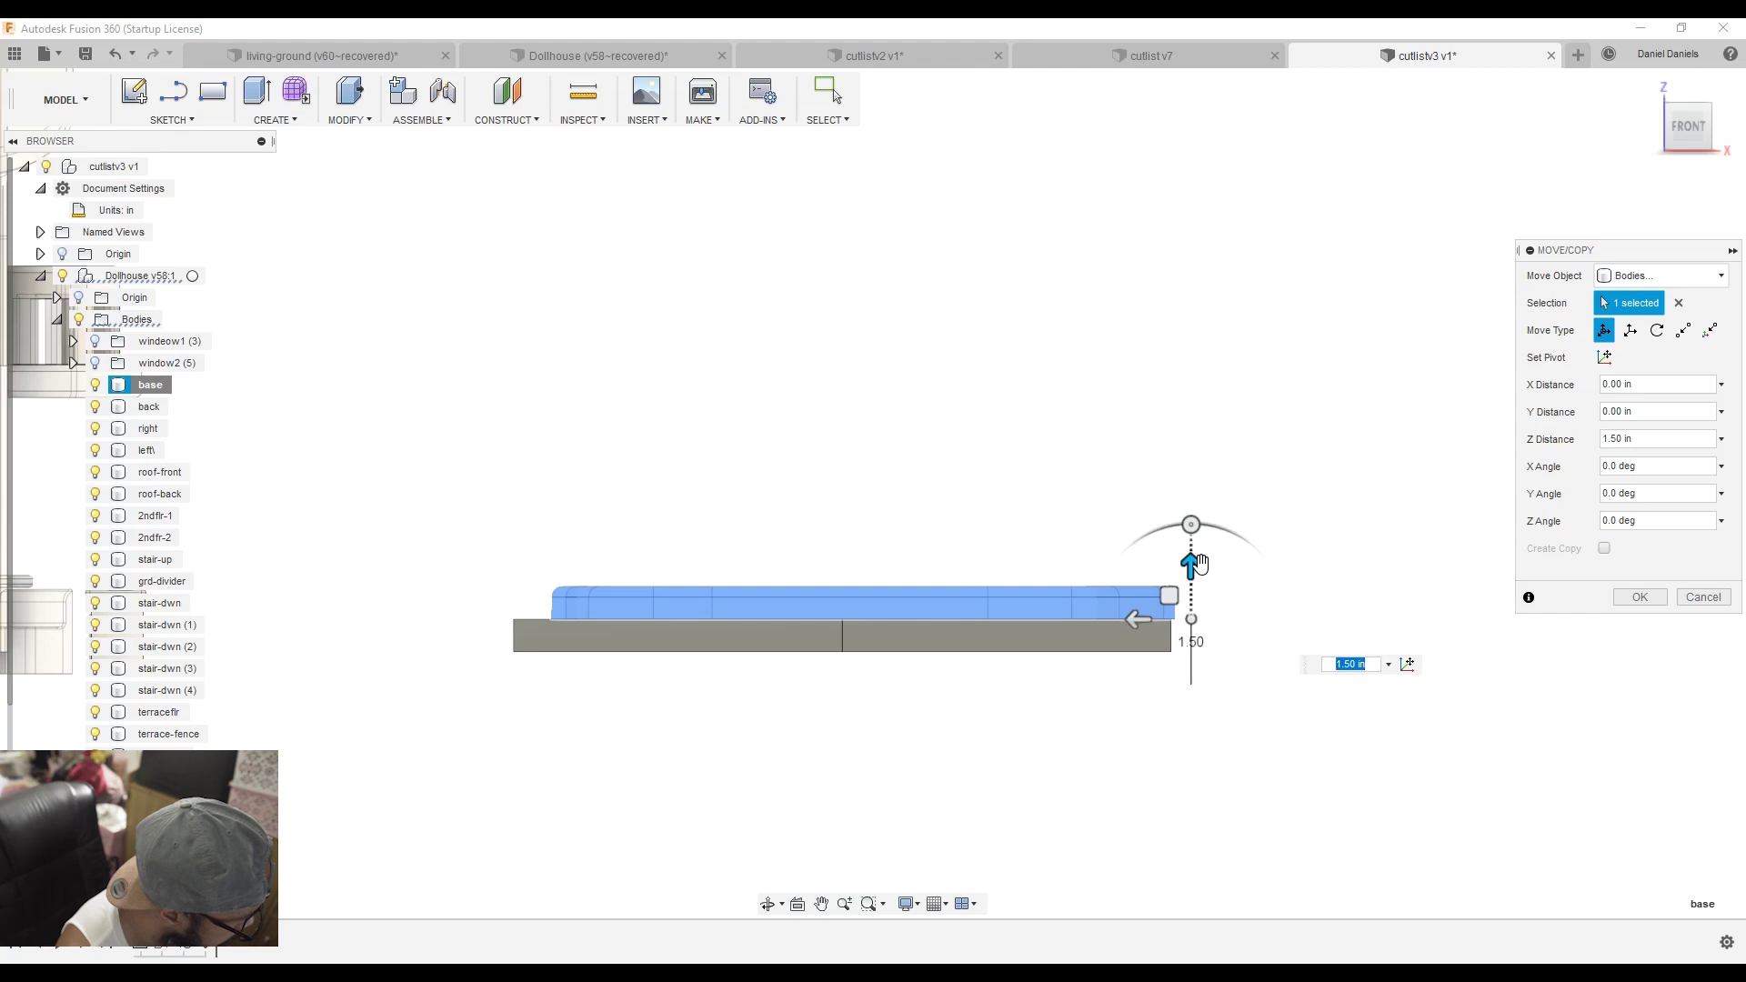
pyautogui.moveTo(1135, 620); pyautogui.dragTo(1111, 619)
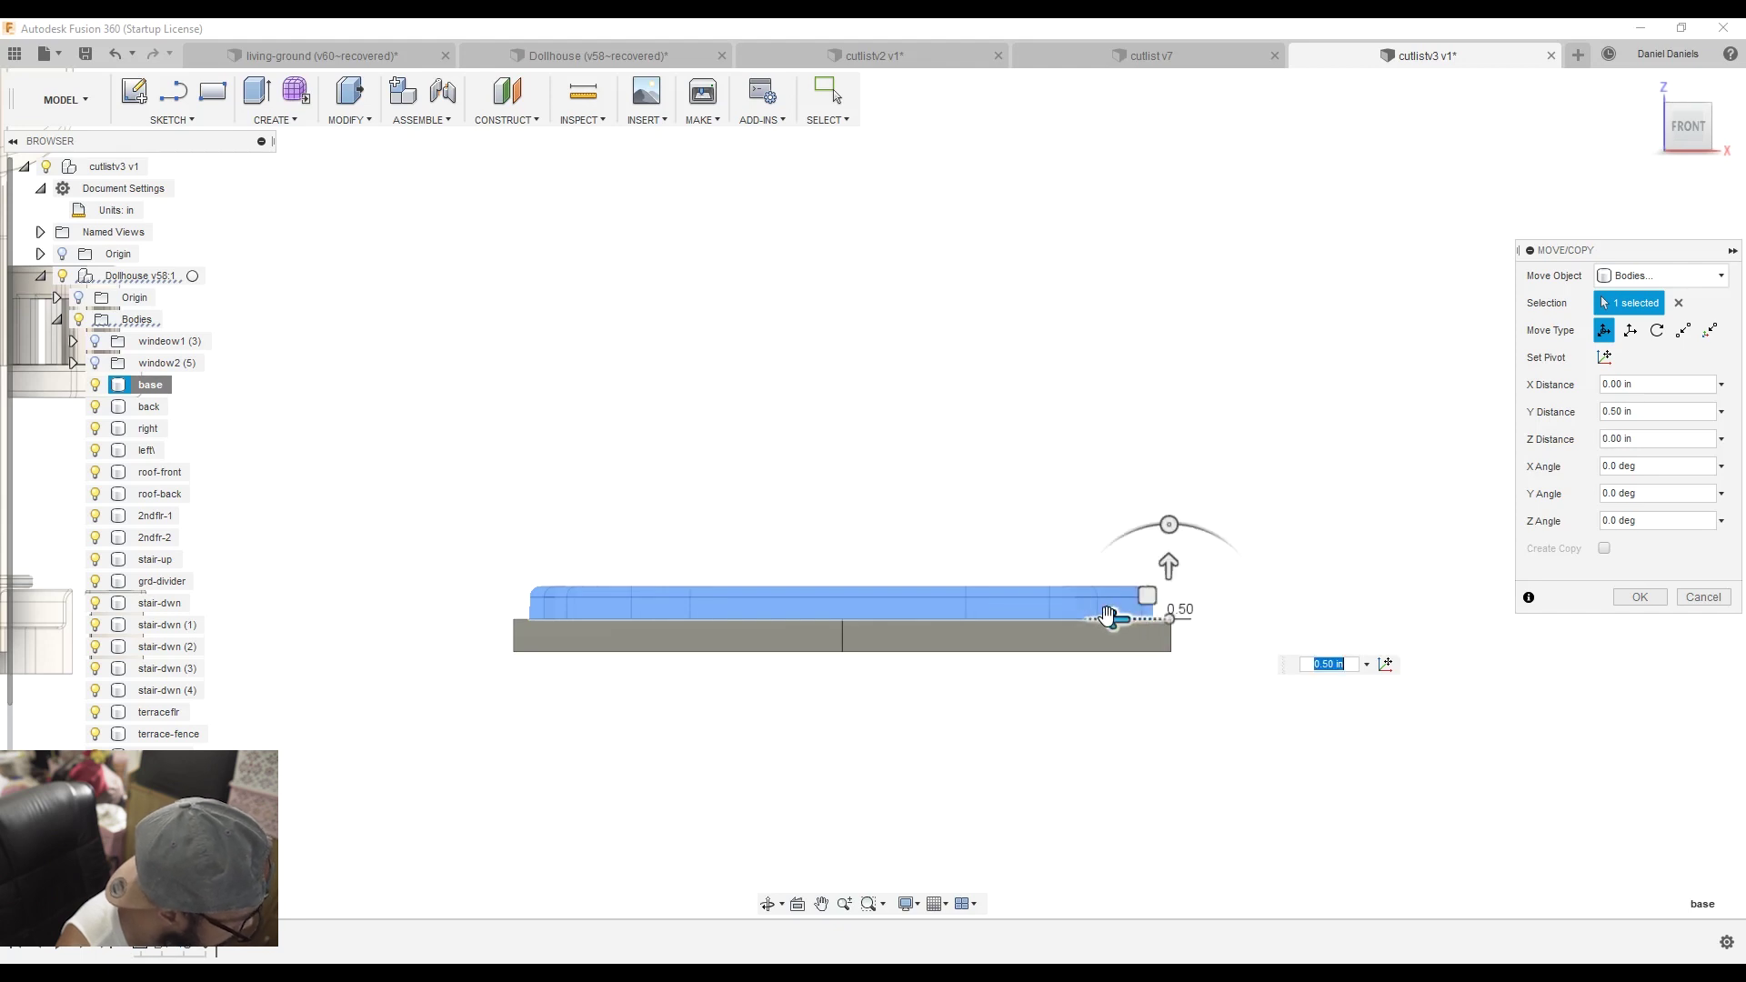
pyautogui.press('Return')
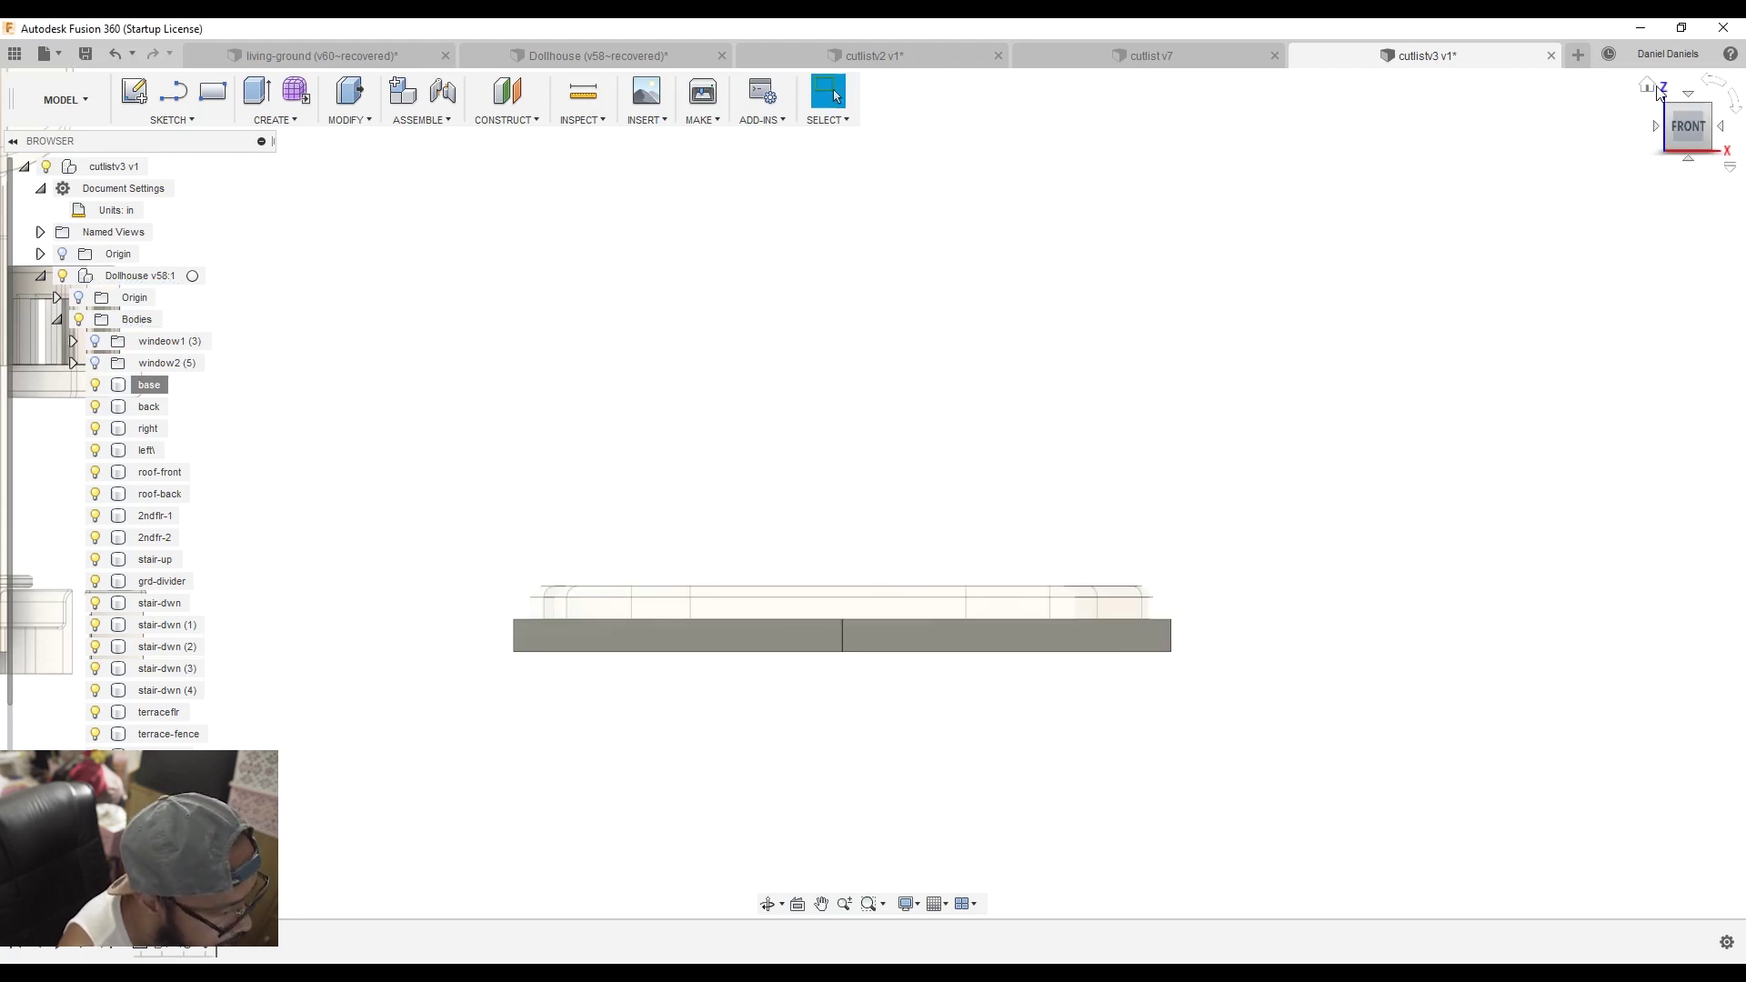
pyautogui.click(1649, 86)
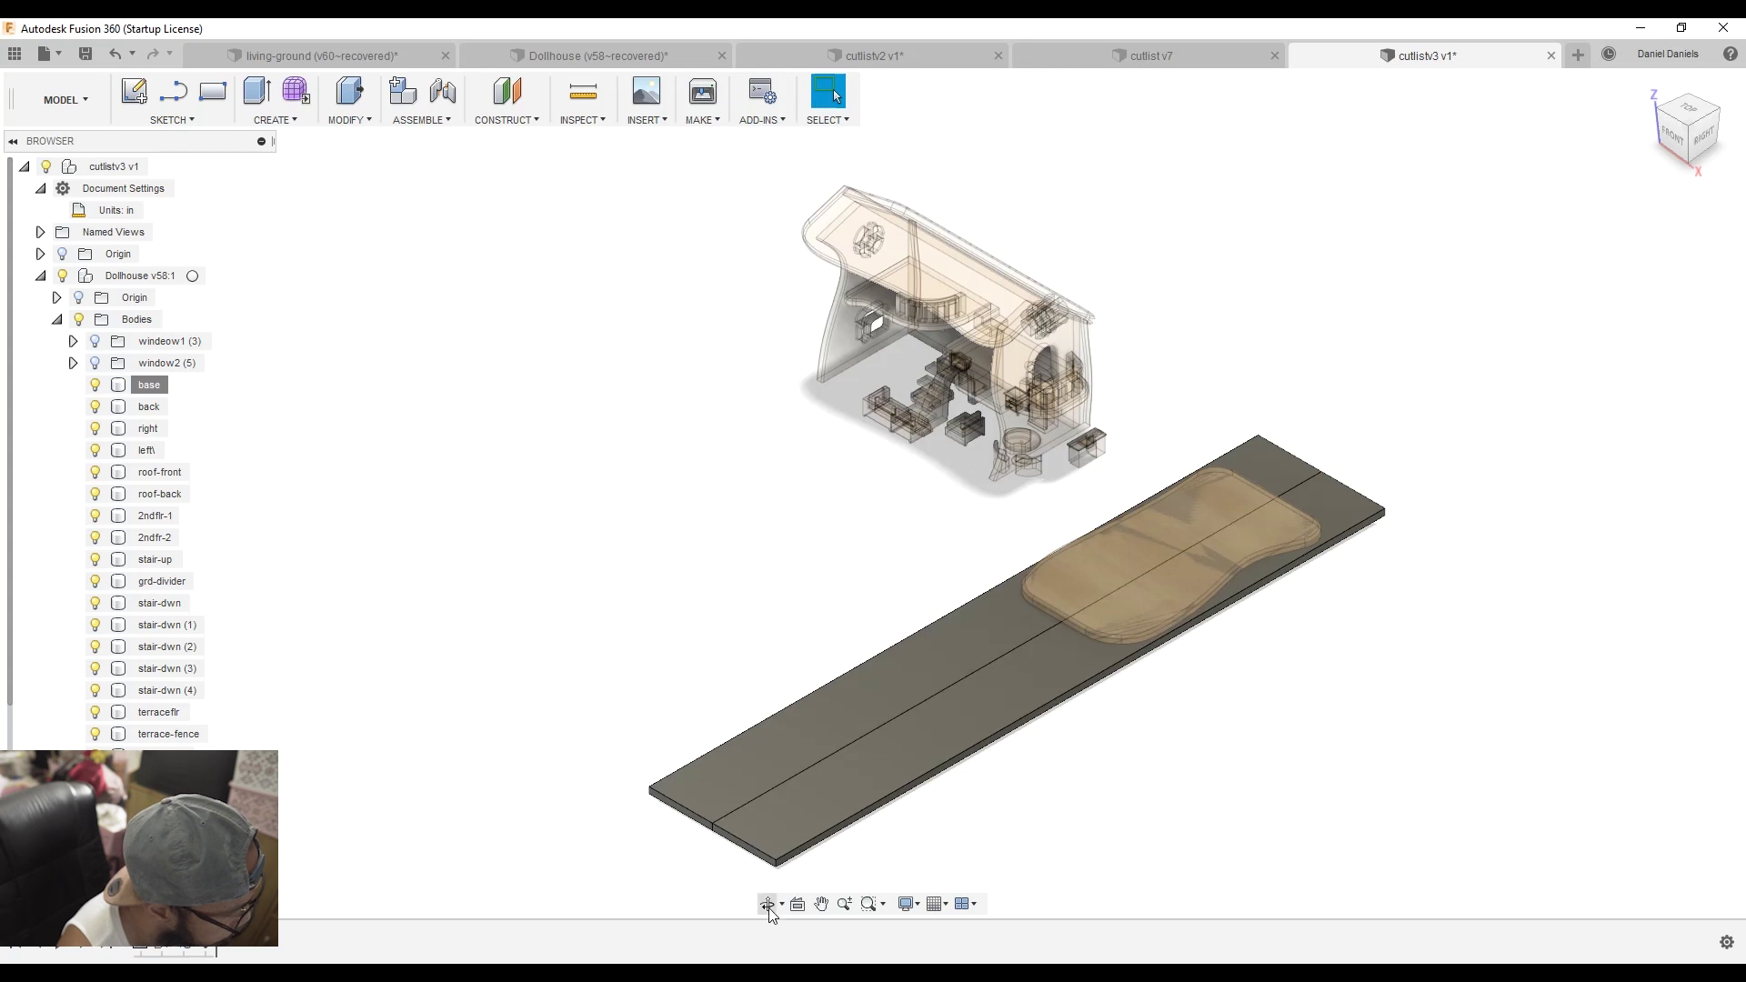
# - Orbit around the board to inspect the panel, then switch to the top view
pyautogui.click(767, 903)
pyautogui.moveTo(1001, 819); pyautogui.dragTo(1198, 769)
pyautogui.click(1683, 117)
pyautogui.press('Escape')
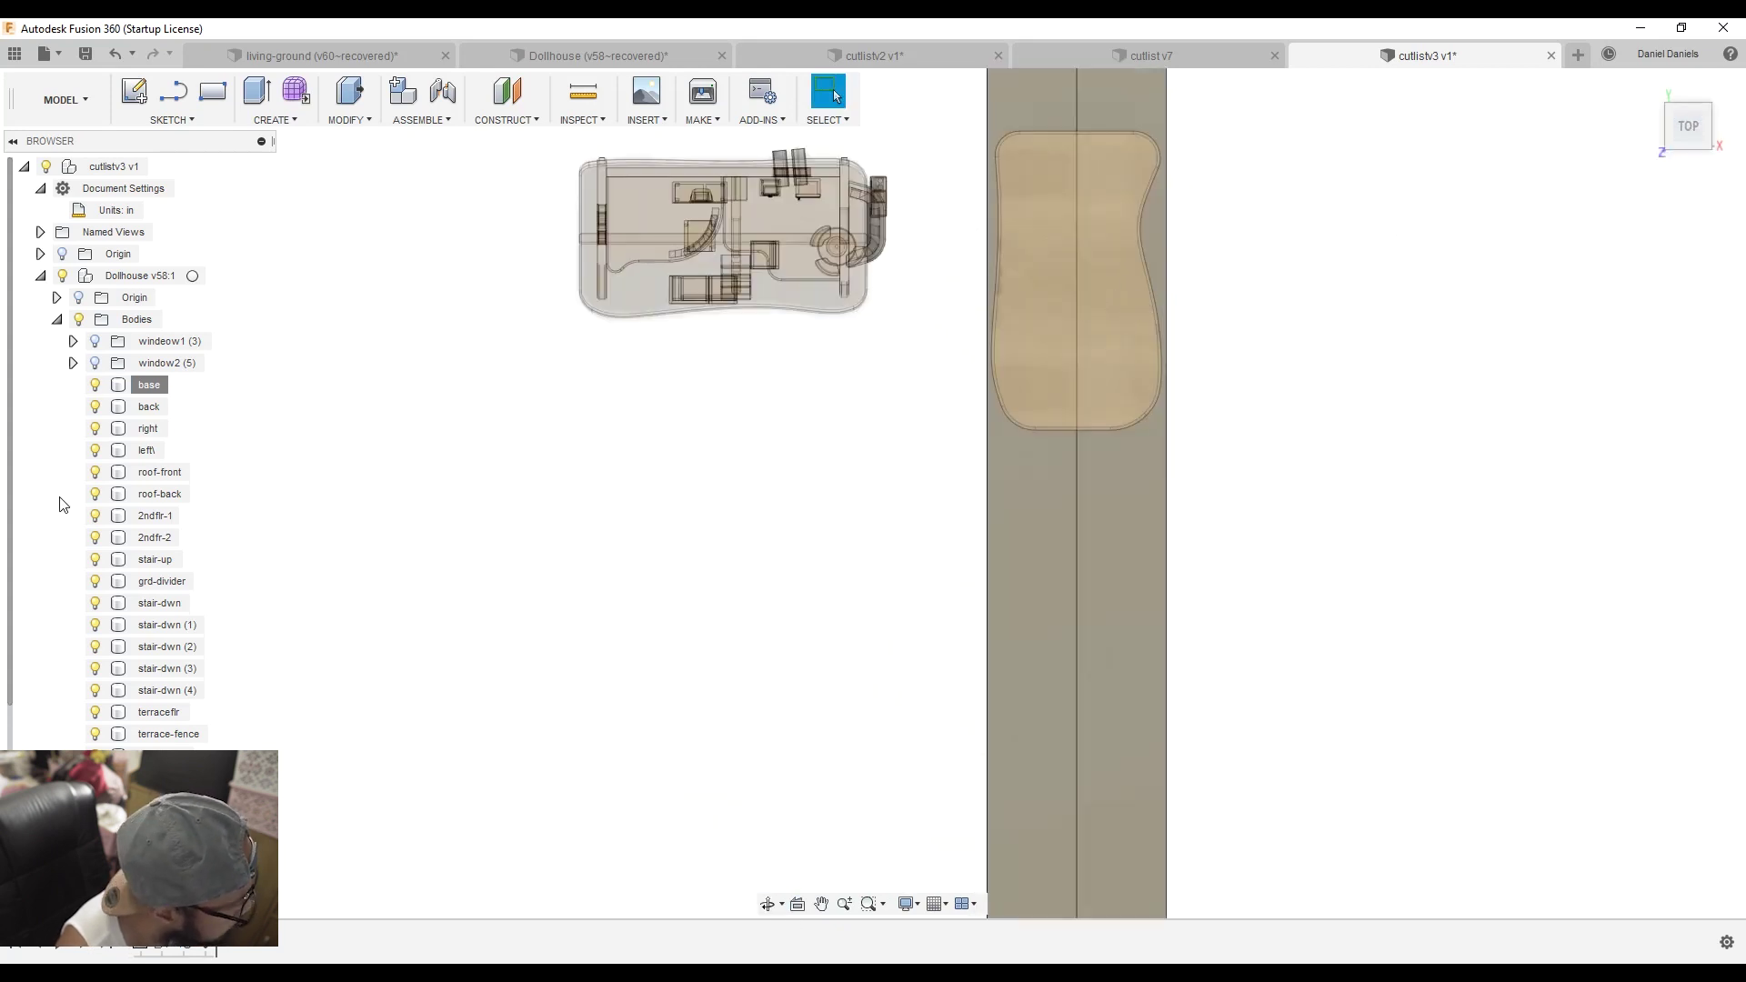
# - Move the base panel 5.00 in along Y to the end of the stock board
pyautogui.rightClick(128, 385)
pyautogui.click(191, 394)
pyautogui.scroll(2, 1124, 353)
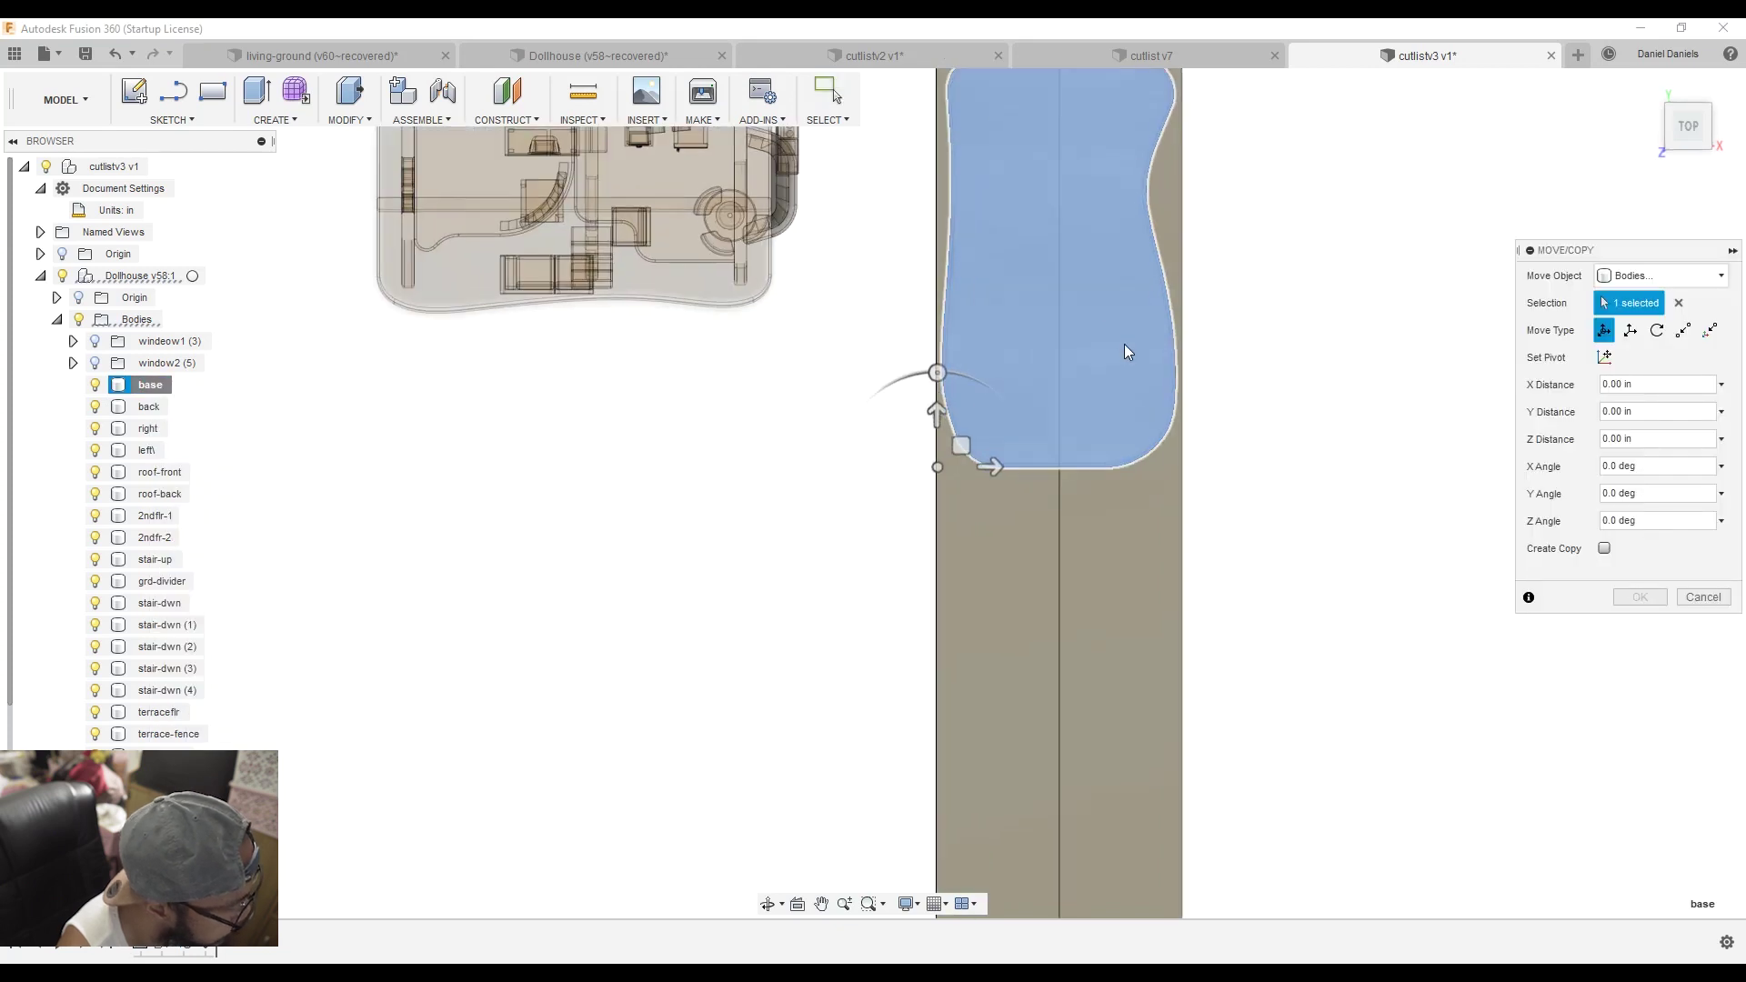
pyautogui.scroll(-5, 1091, 423)
pyautogui.moveTo(1031, 426); pyautogui.dragTo(1035, 348)
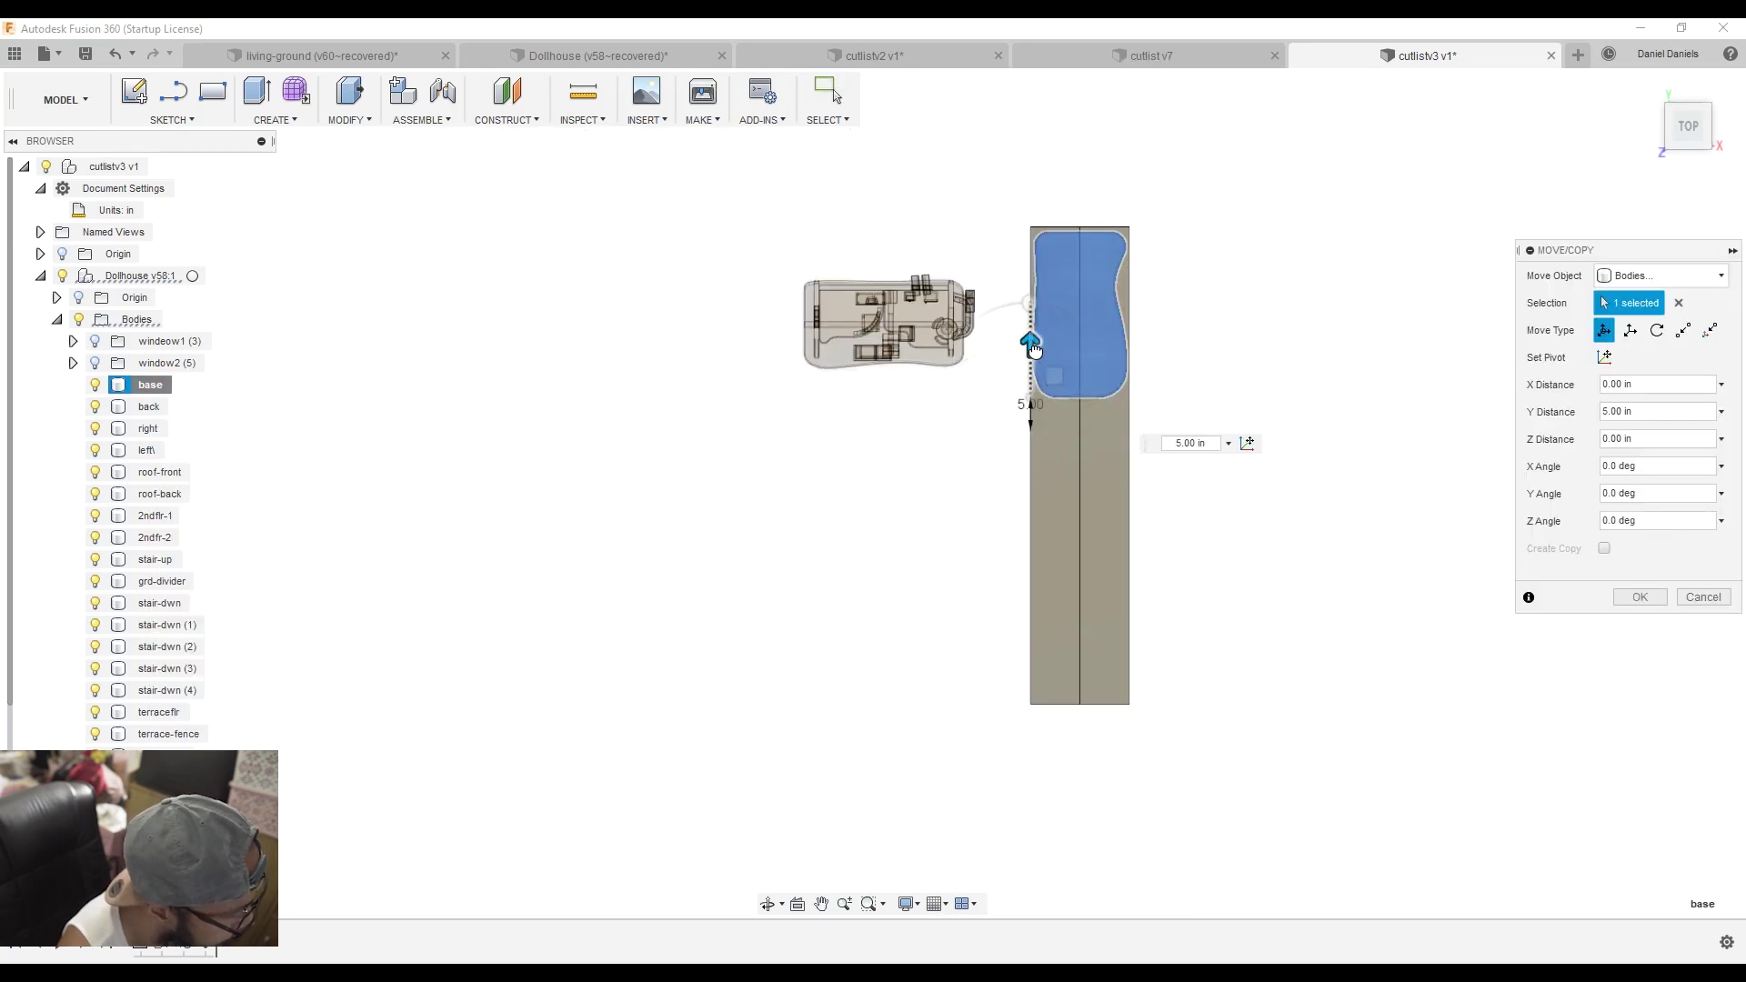
pyautogui.press('Return')
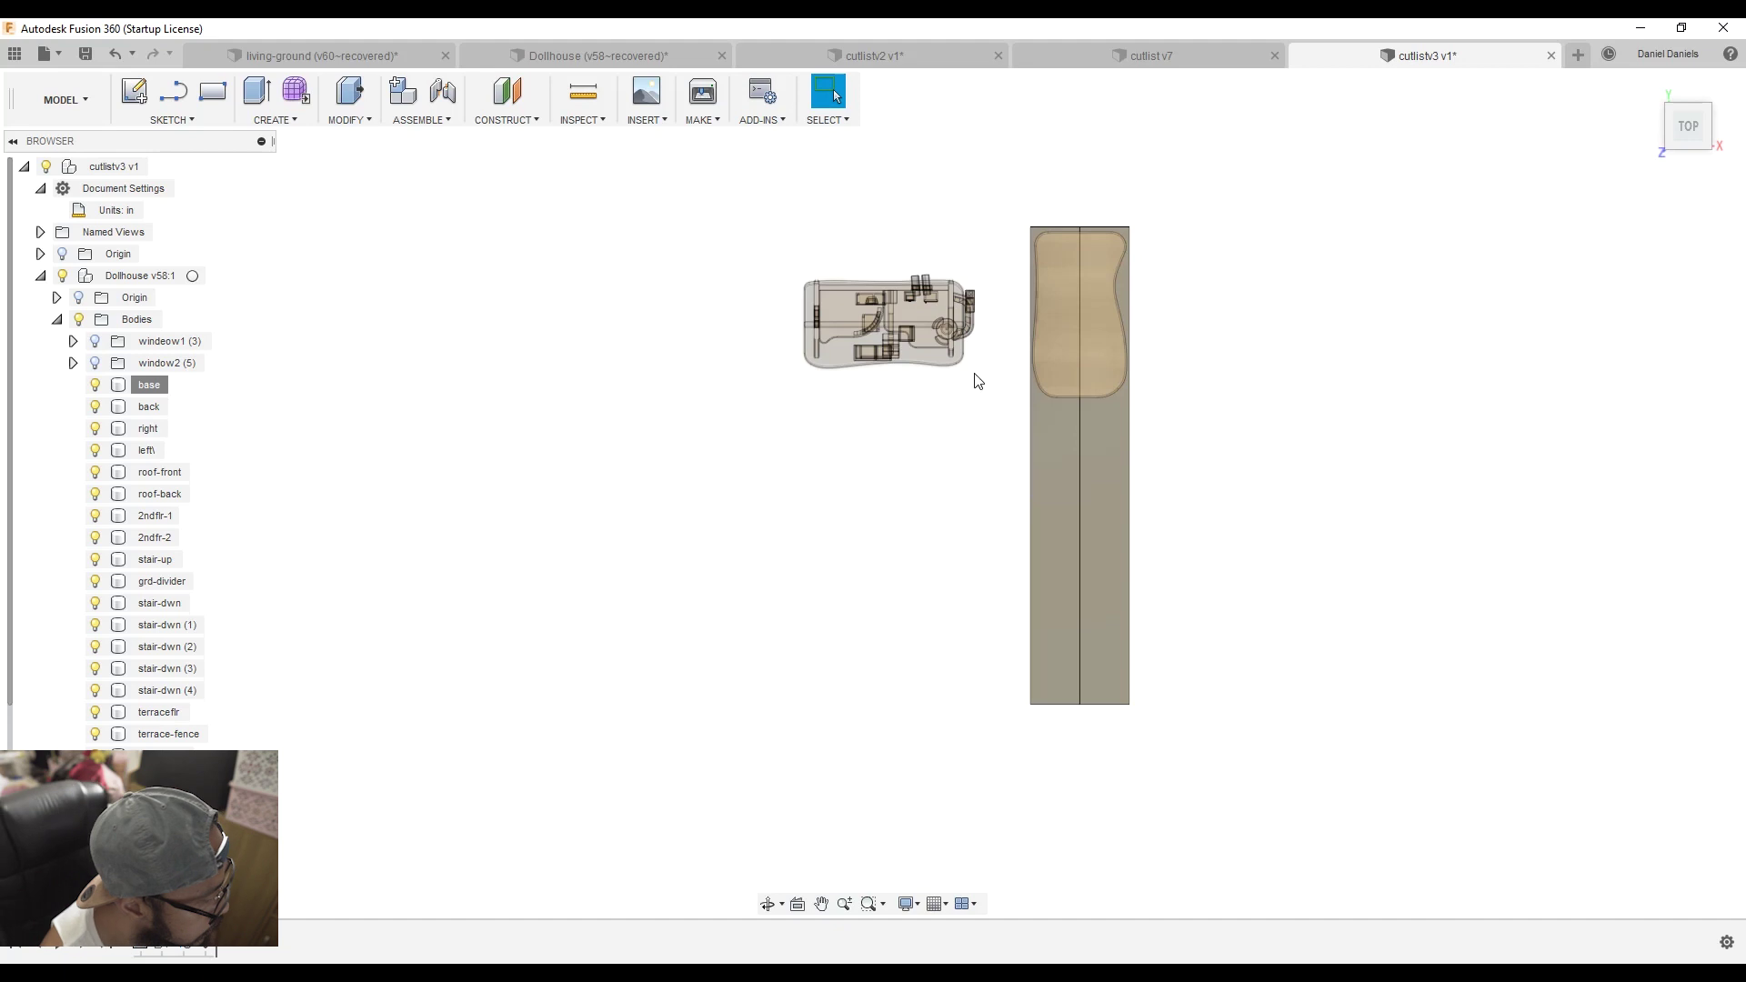
# - Tilt the view to check the base panel's new placement on the boards
pyautogui.scroll(5, 969, 427)
pyautogui.click(767, 904)
pyautogui.moveTo(877, 564); pyautogui.dragTo(872, 221)
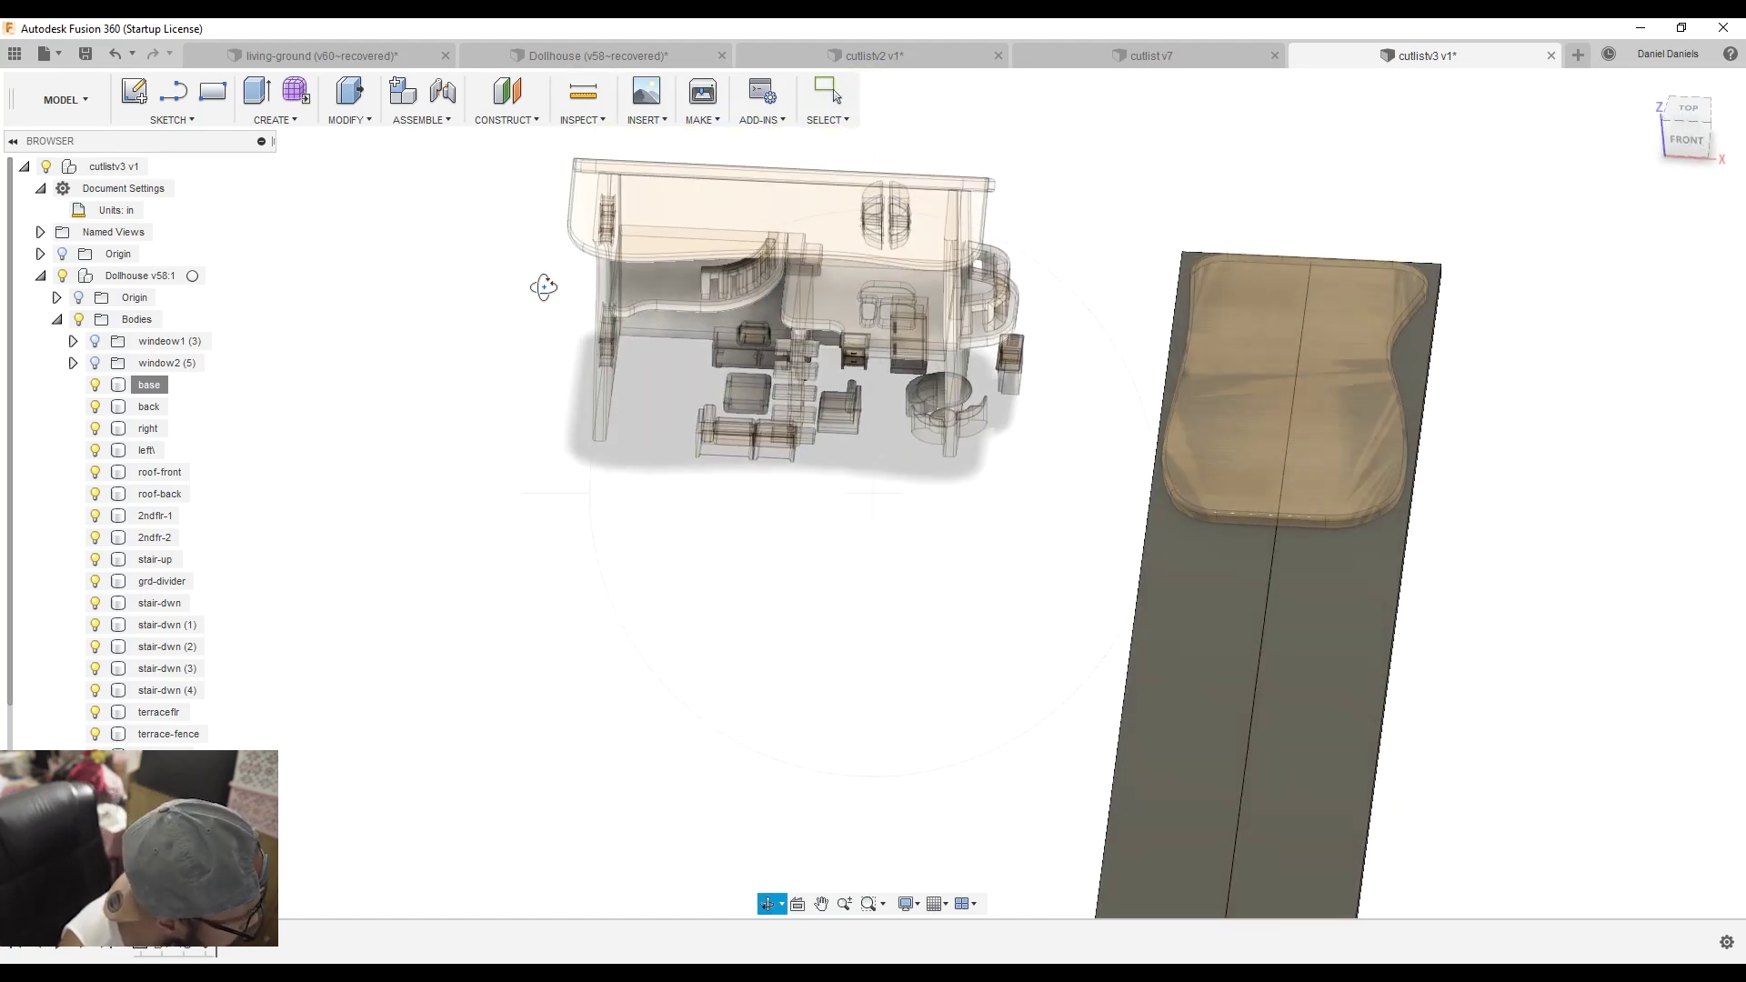
pyautogui.scroll(1, 718, 314)
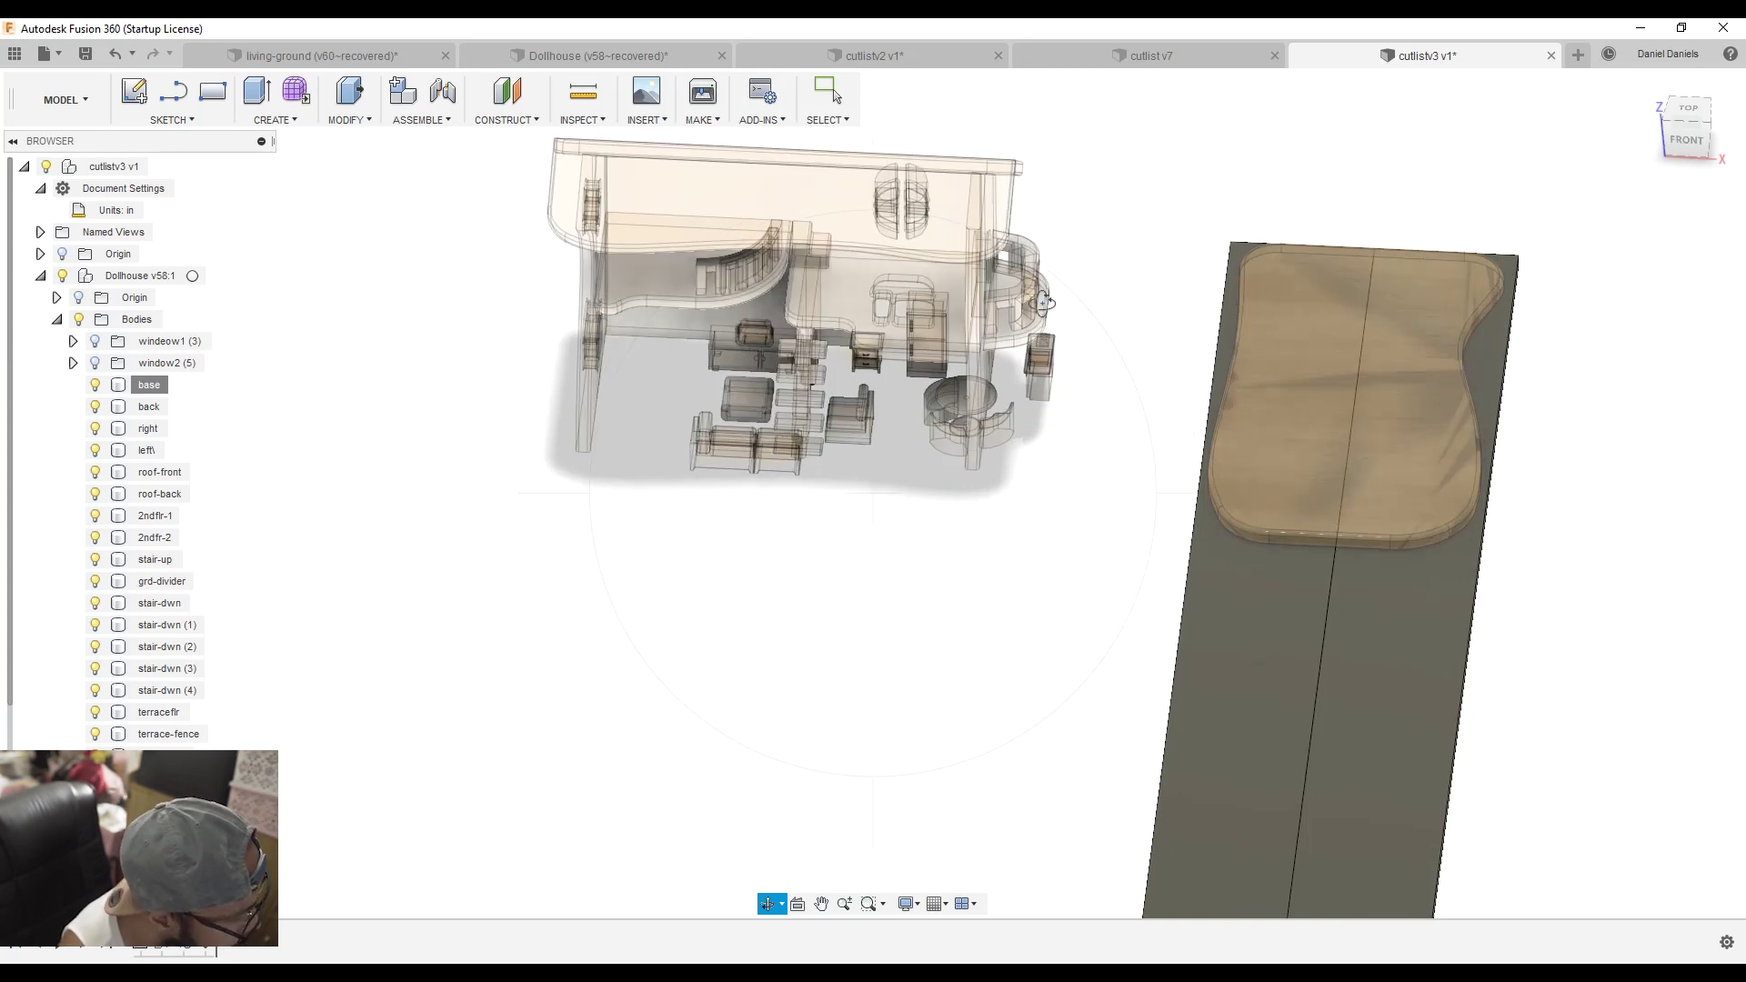
pyautogui.click(15, 54)
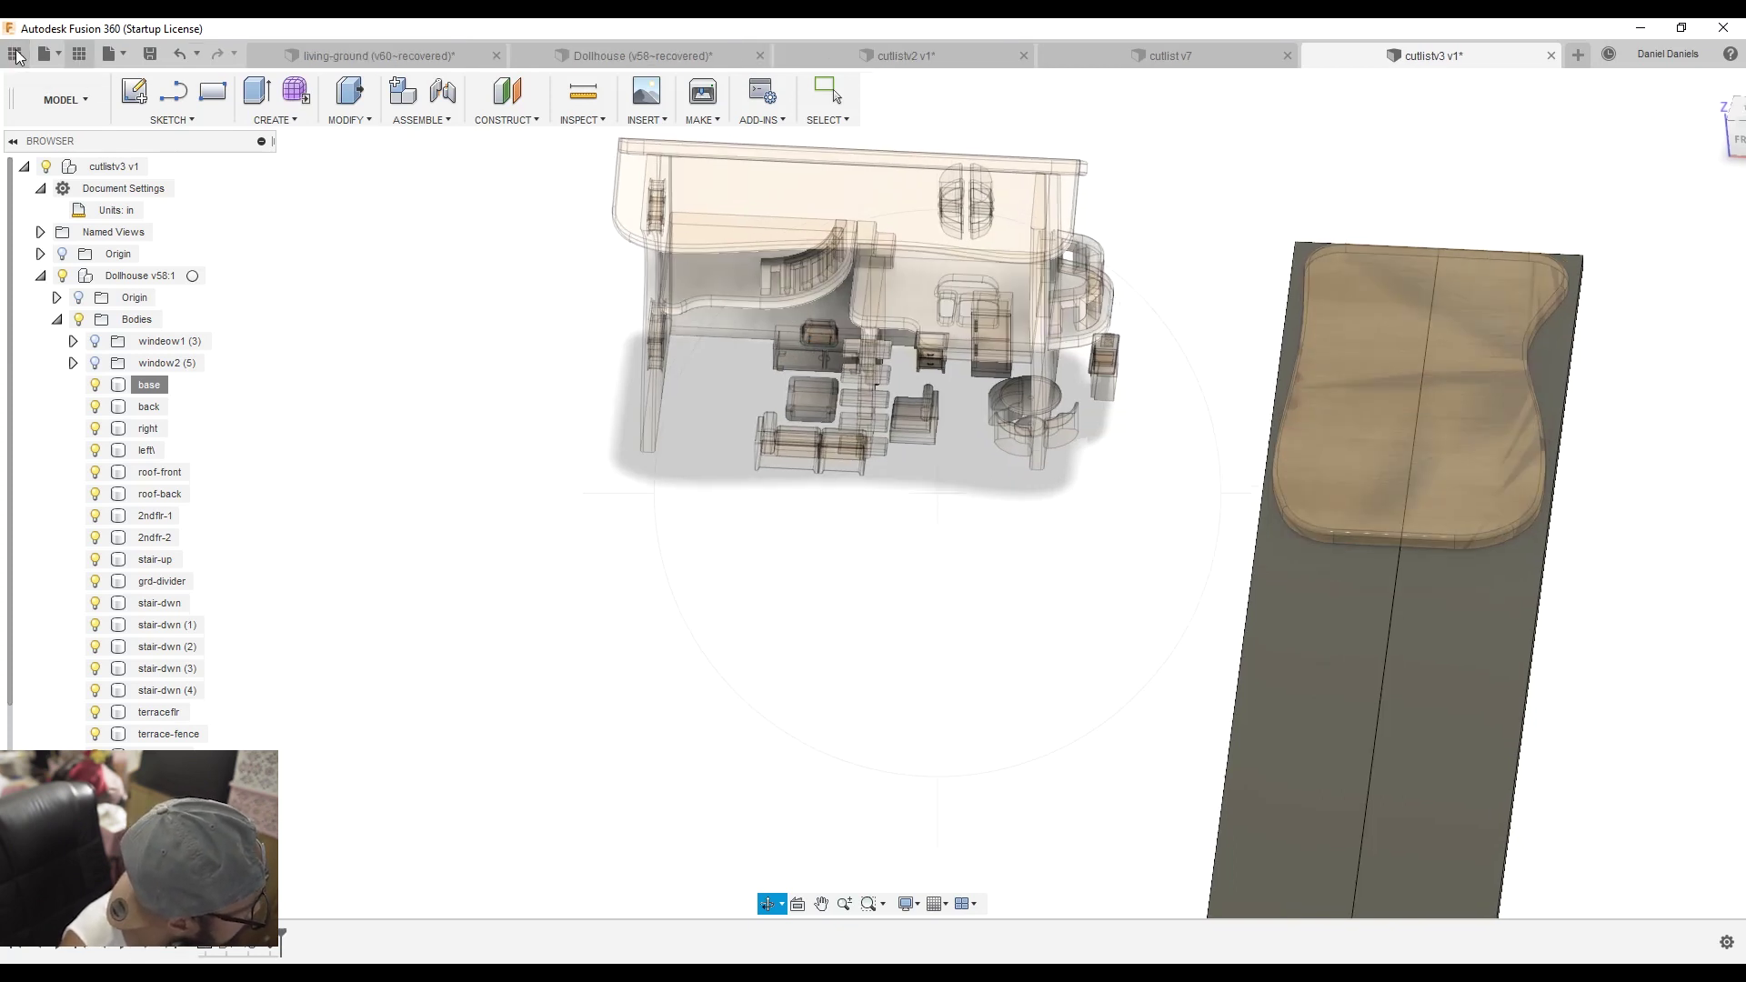
# - Open the cutlist v7 design, then zoom and tilt to view the panels nested on the boards
pyautogui.doubleClick(108, 298)
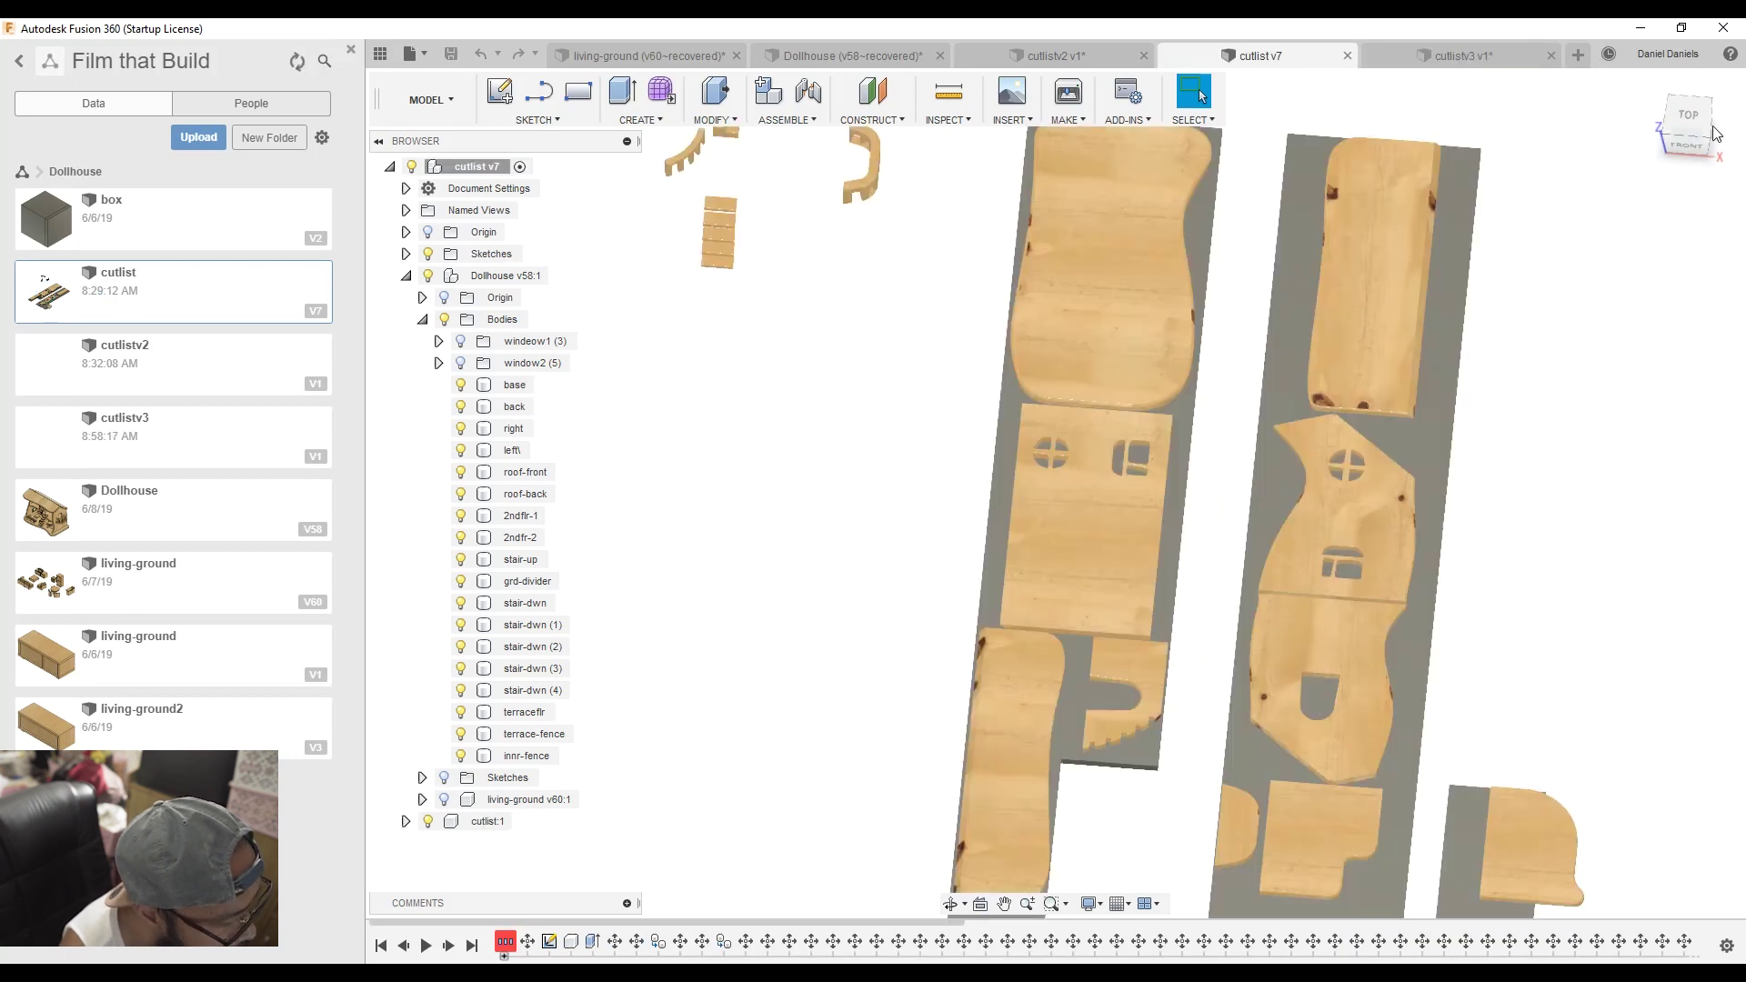
pyautogui.scroll(2, 1377, 537)
pyautogui.scroll(-8, 1373, 536)
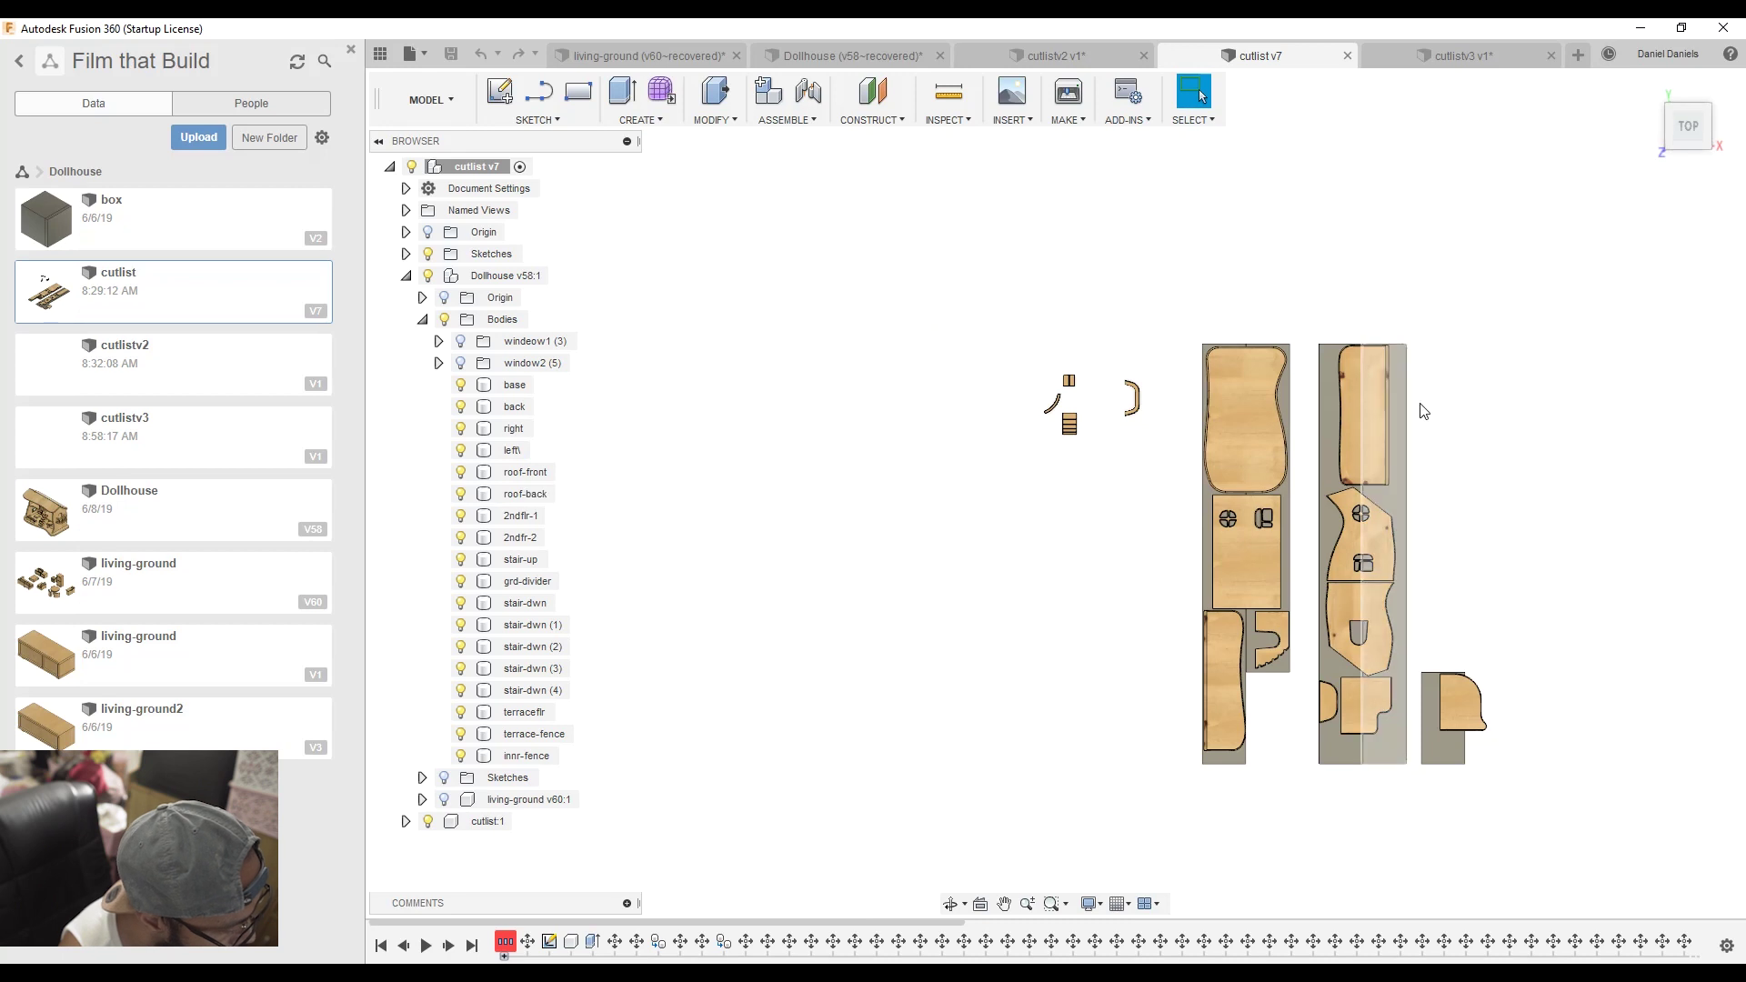
pyautogui.scroll(3, 1386, 428)
pyautogui.scroll(2, 1415, 448)
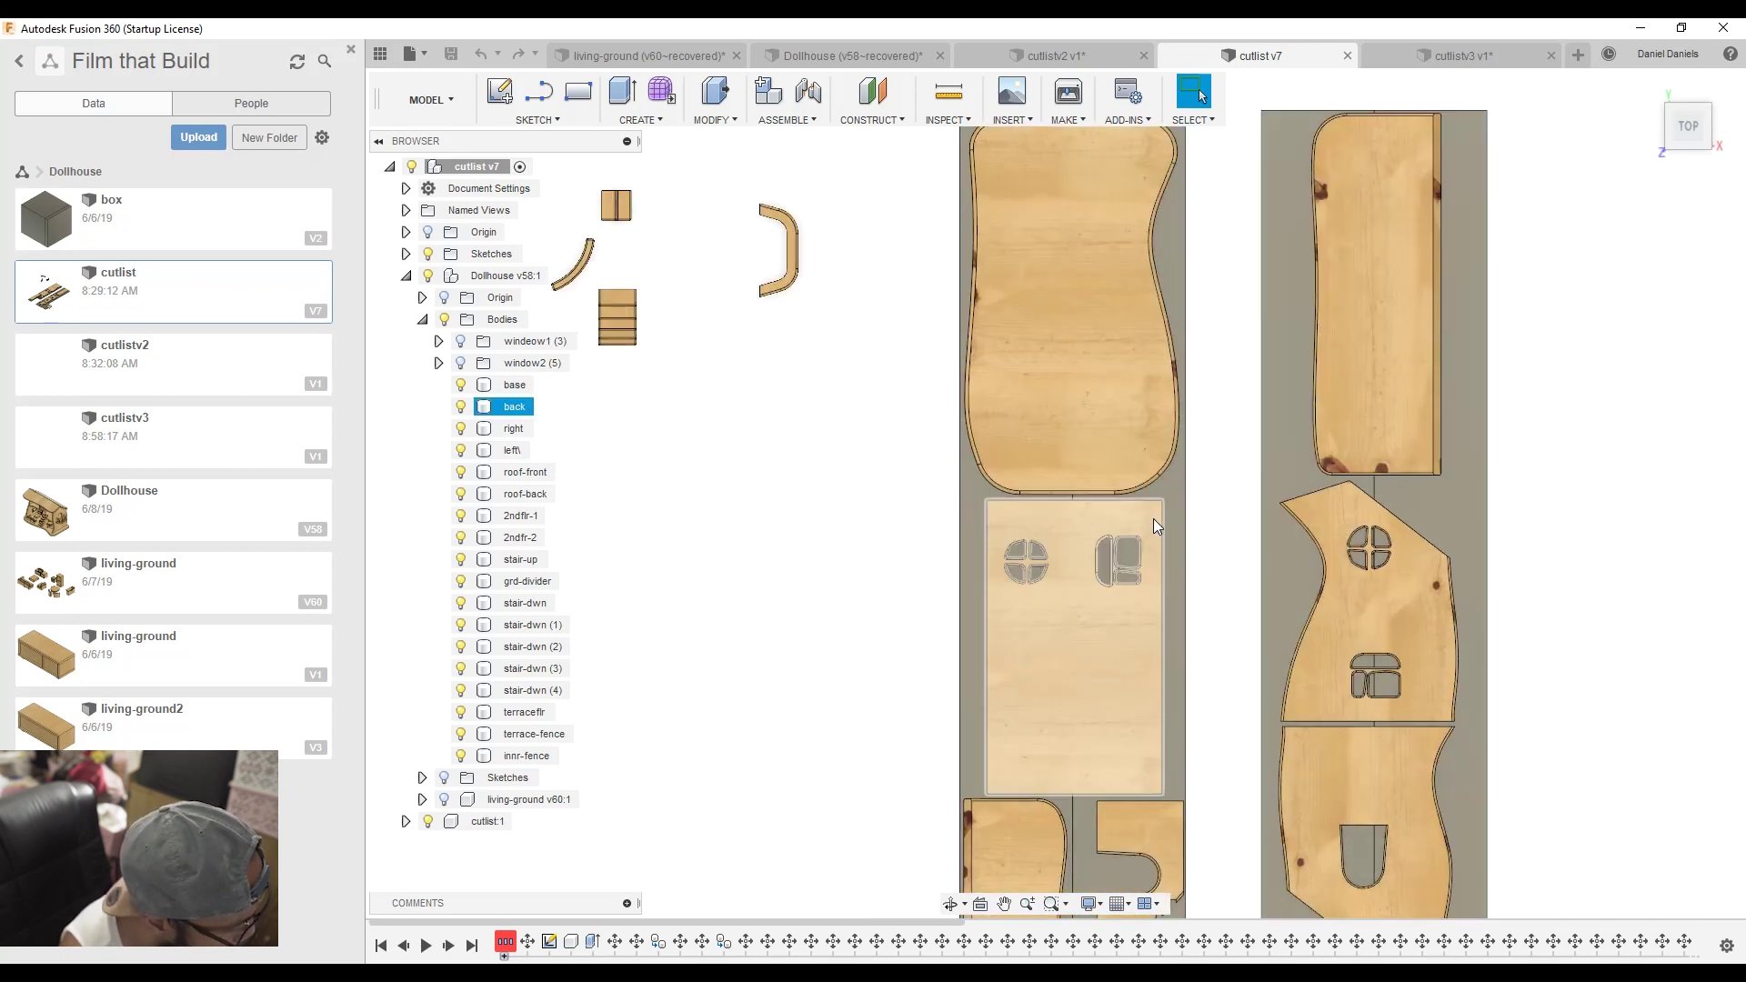
pyautogui.scroll(-3, 1162, 527)
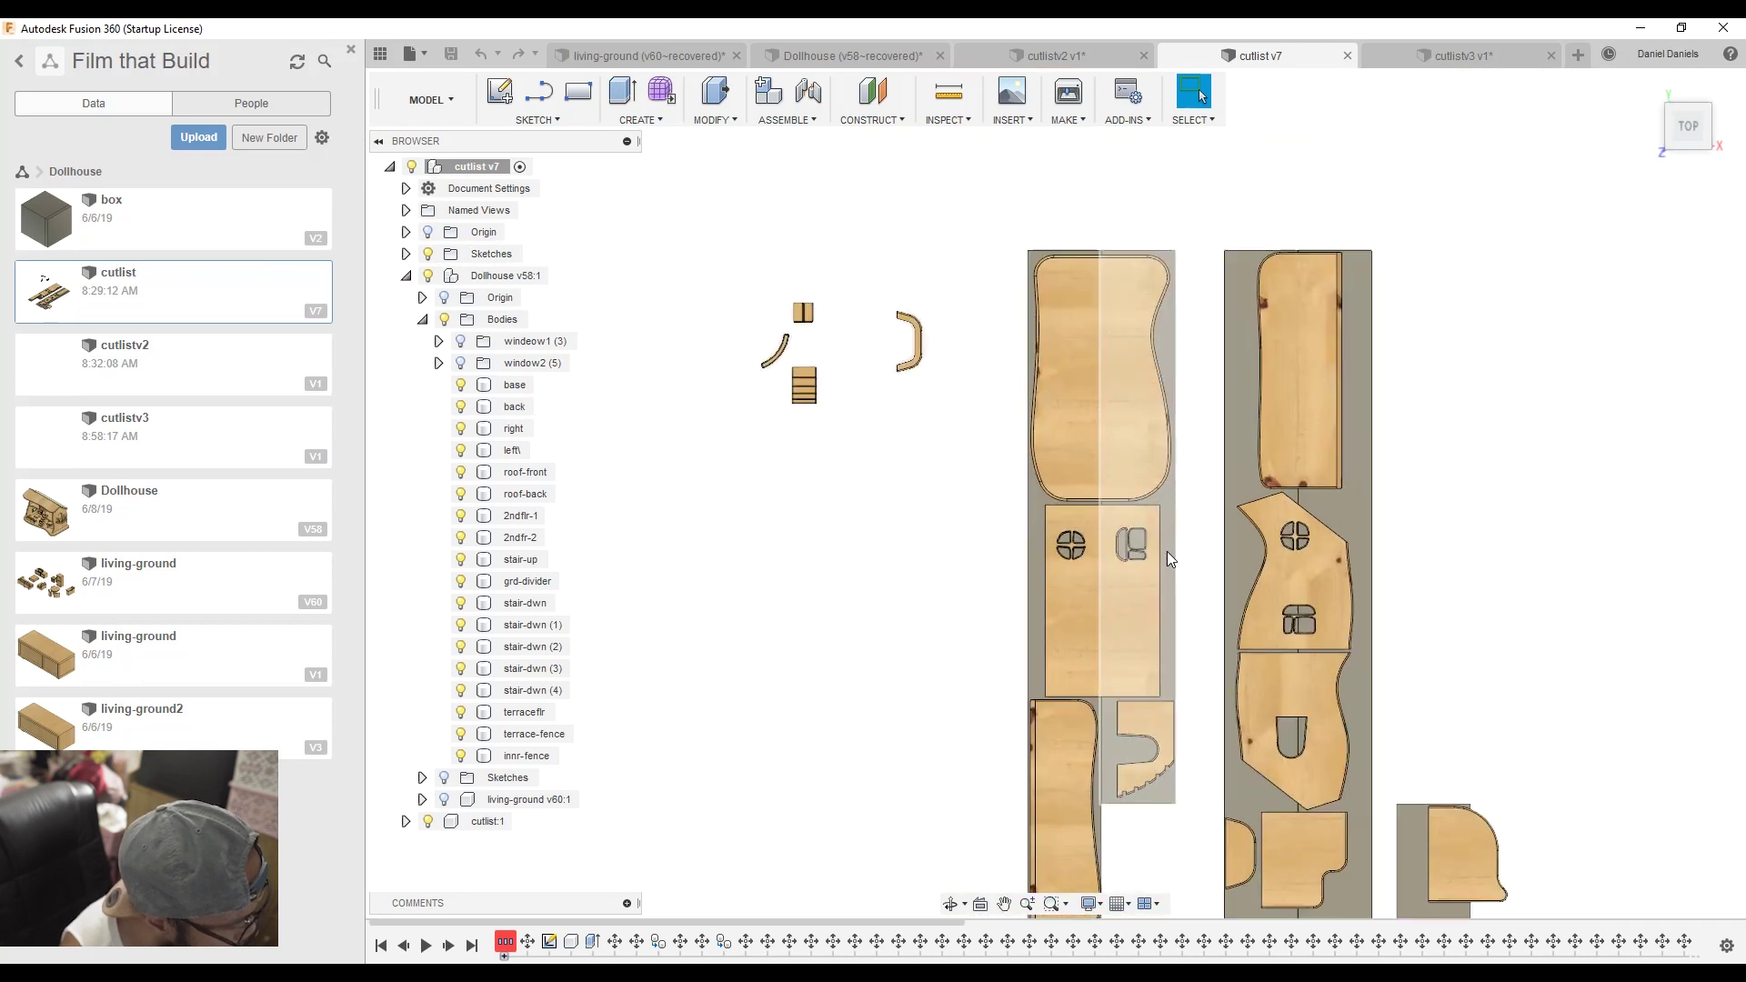
pyautogui.scroll(-2, 1169, 556)
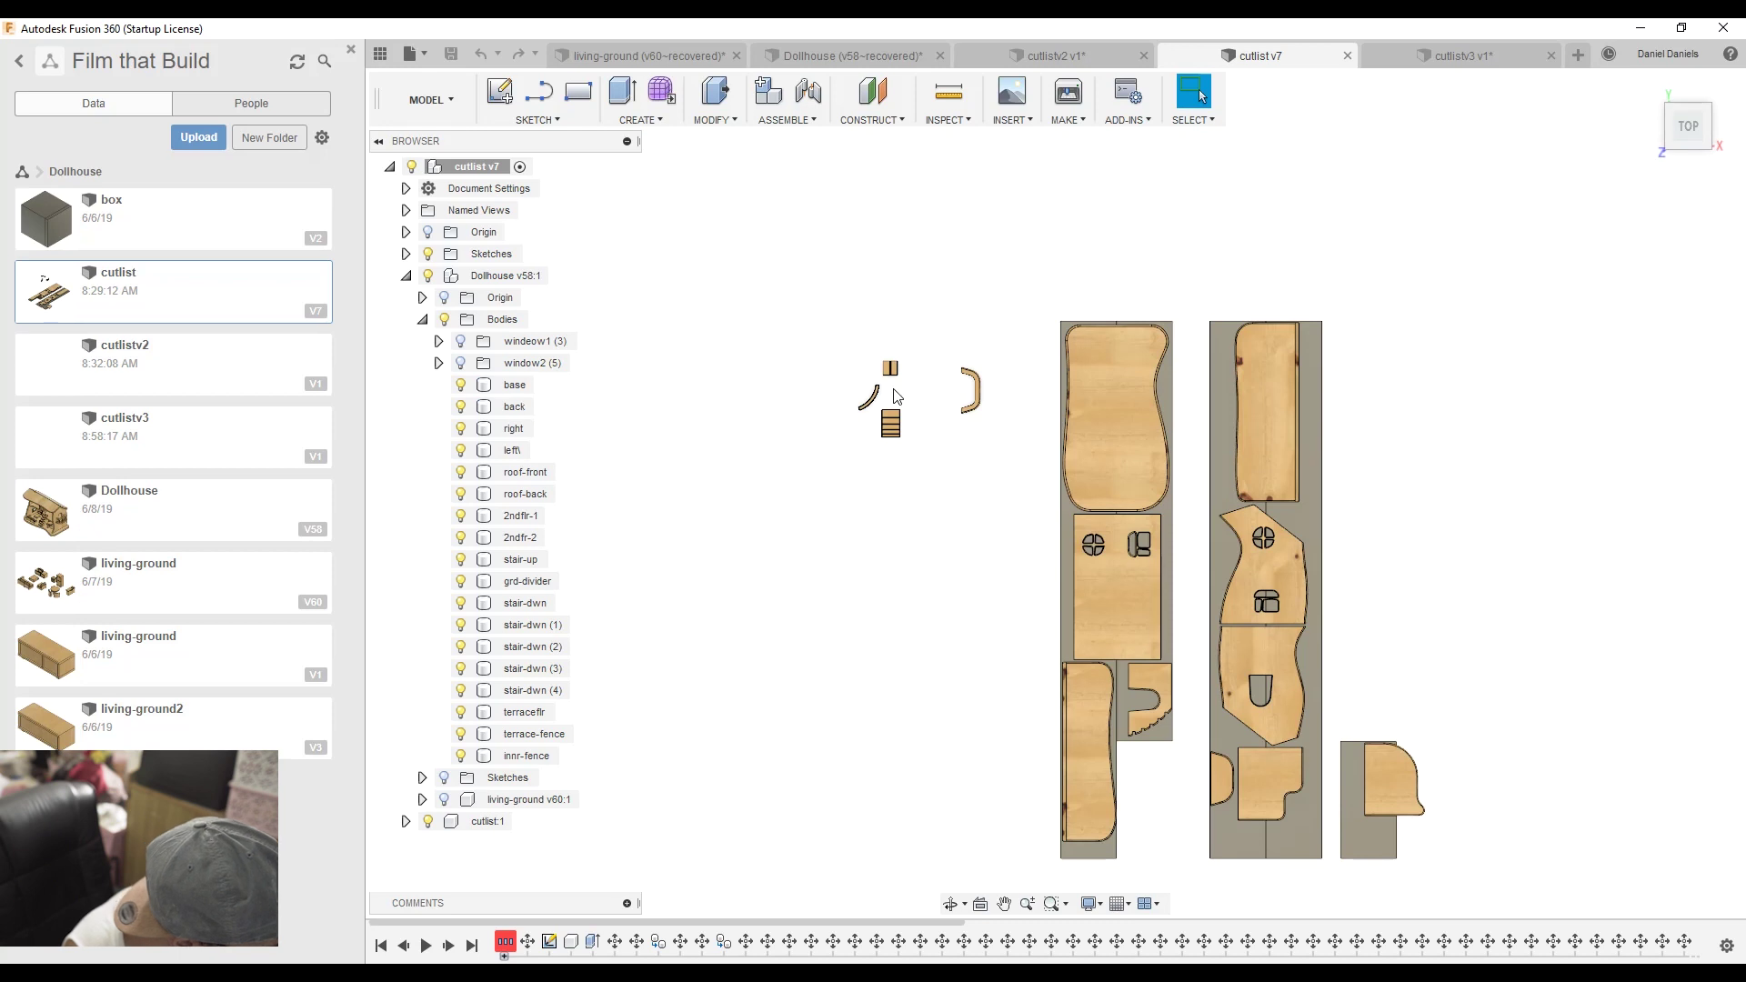
pyautogui.click(950, 903)
pyautogui.moveTo(946, 637); pyautogui.dragTo(920, 335)
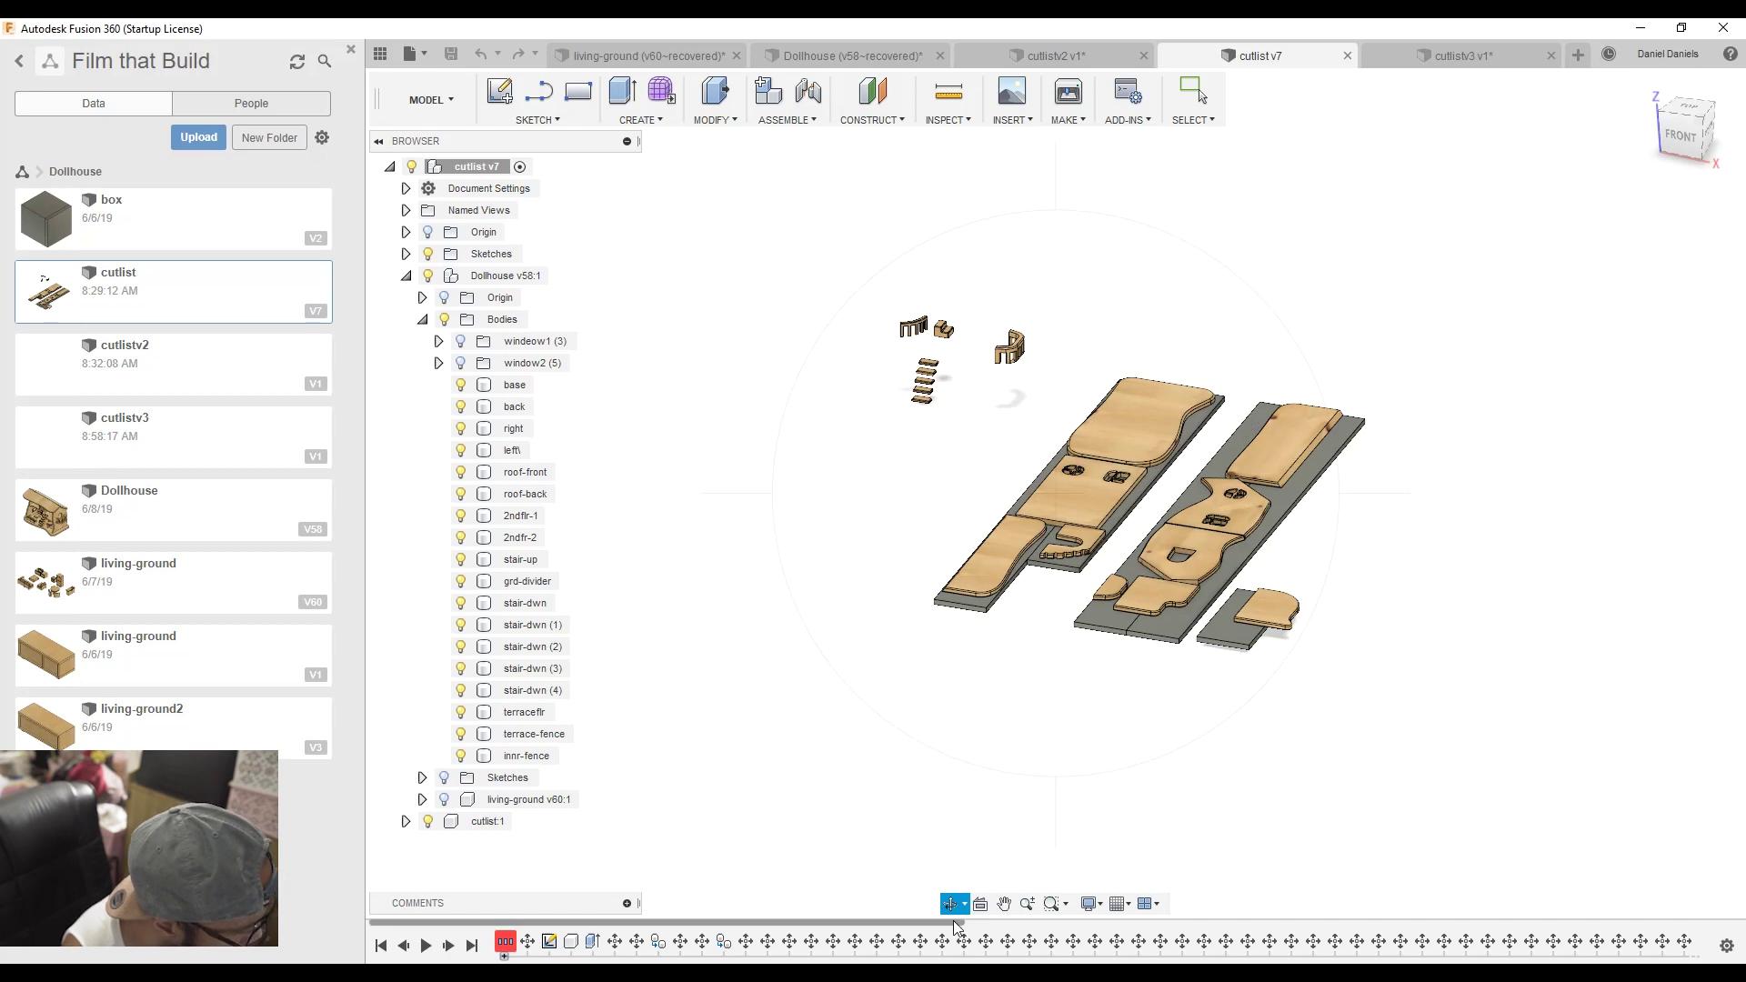
pyautogui.moveTo(1056, 621); pyautogui.dragTo(1085, 674)
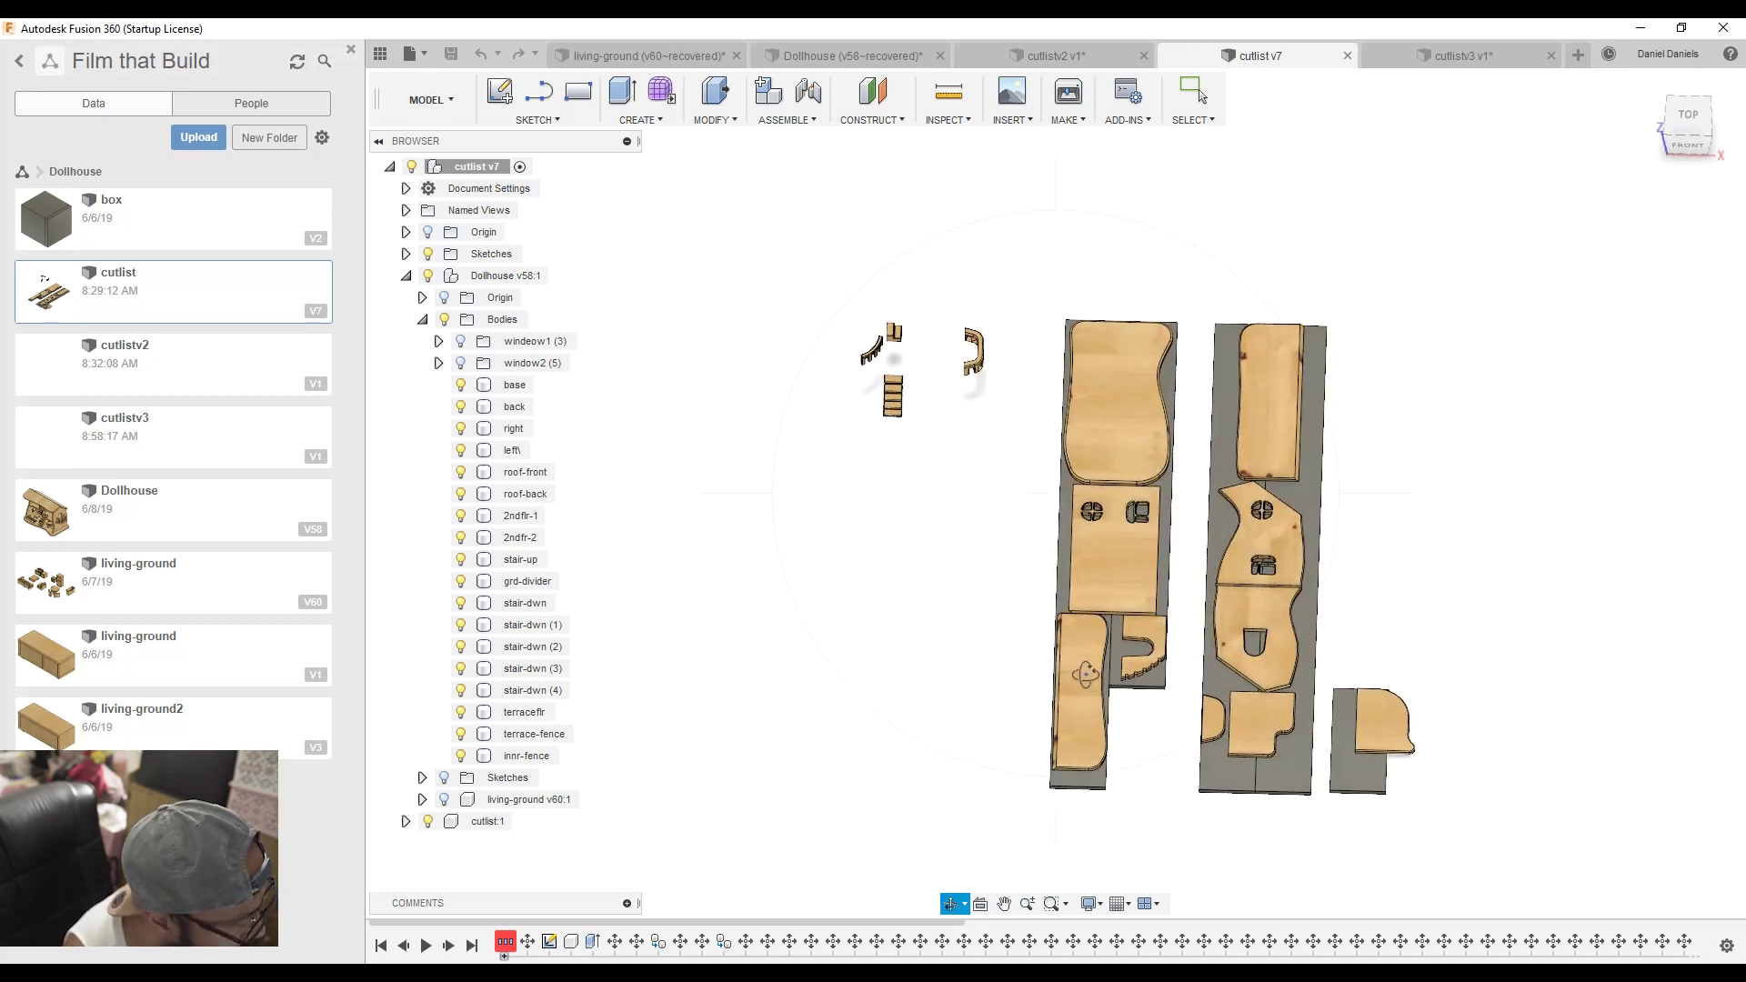